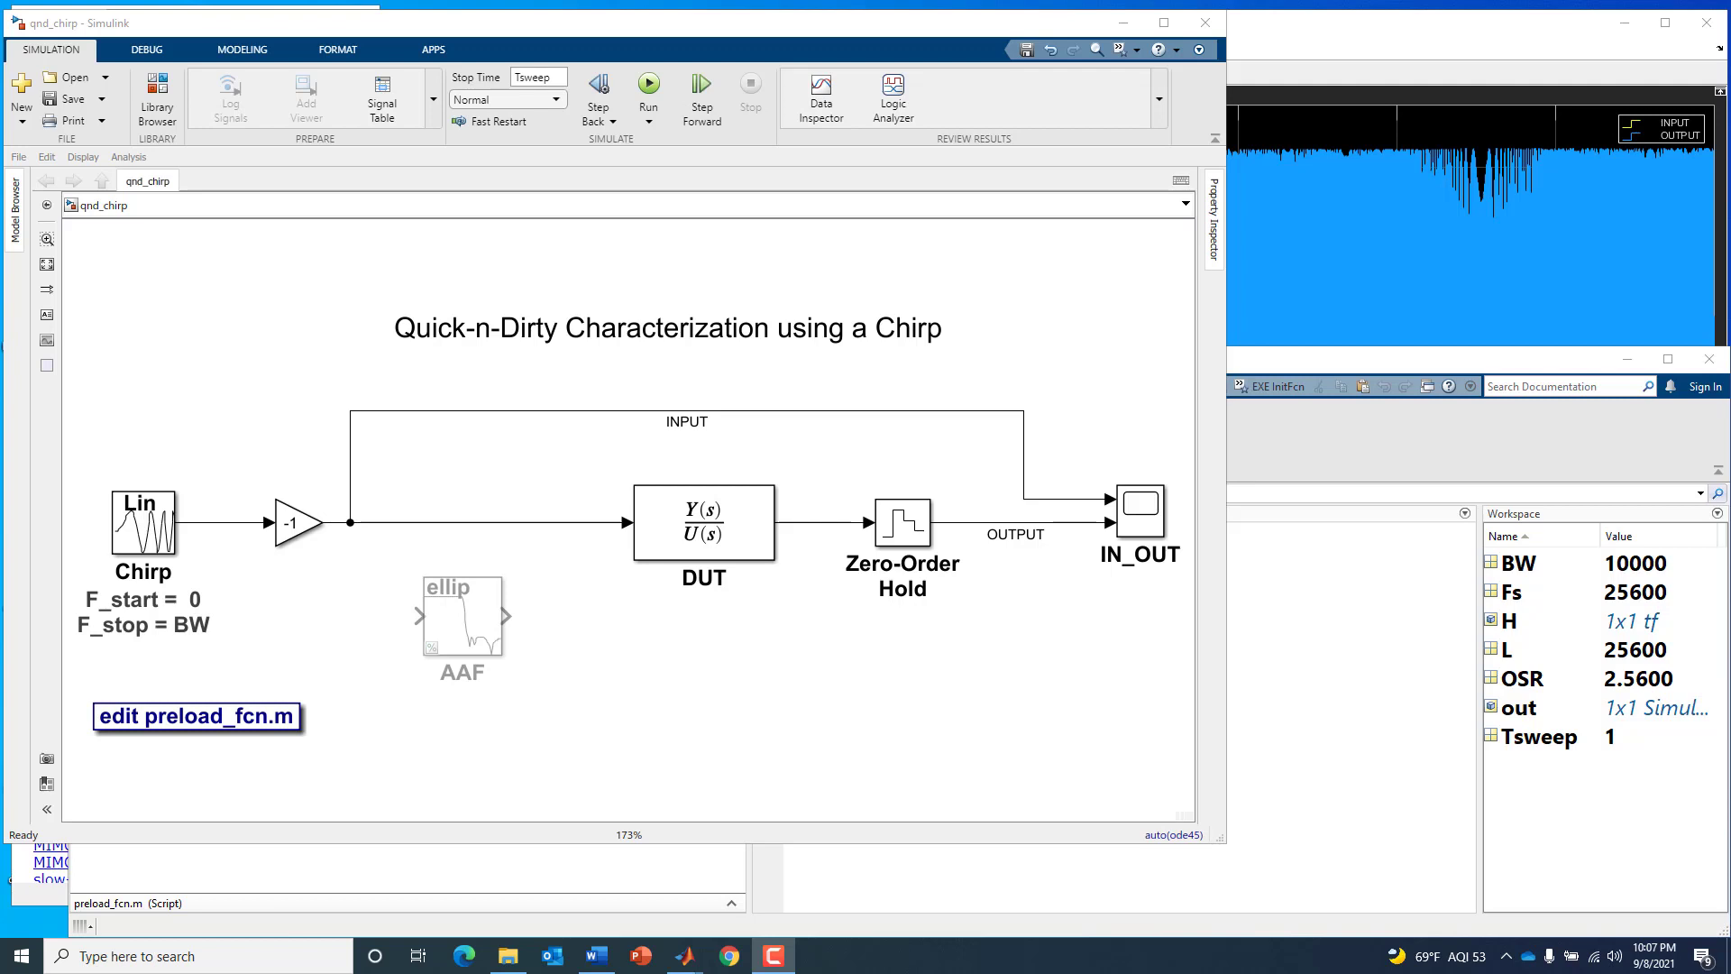
Step: Inspect the qnd_chirp model's title annotation, DUT, Chirp source and IN_OUT scope blocks
left_click(527, 348)
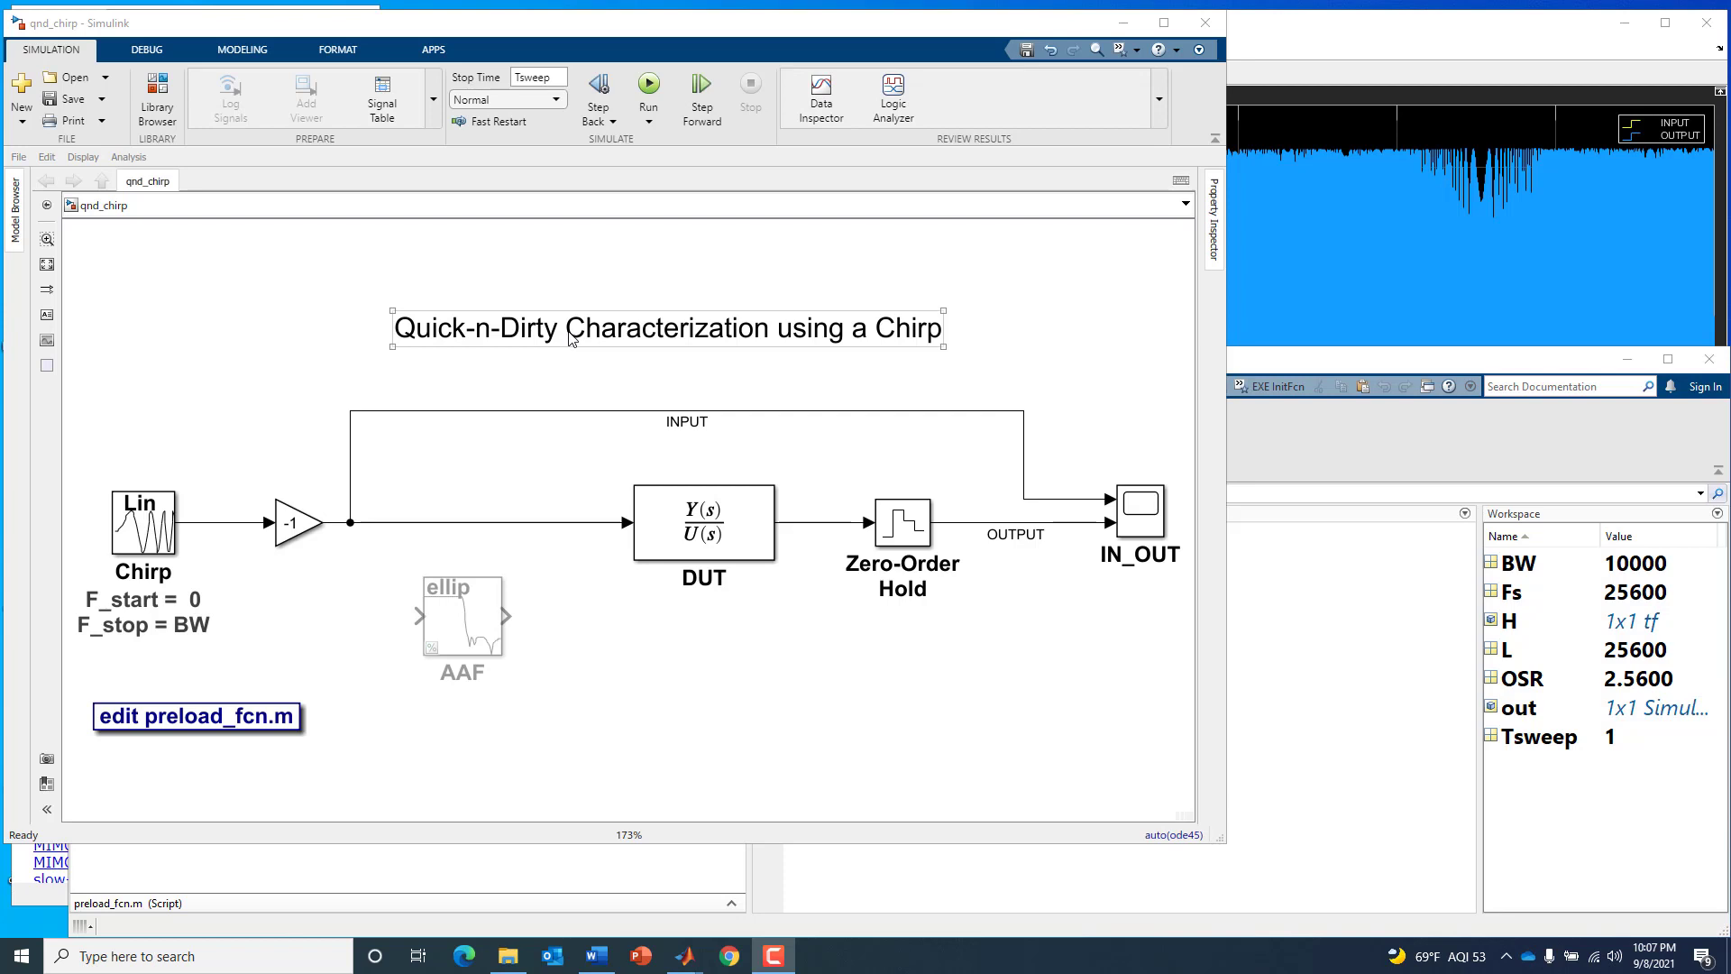
left_click(703, 364)
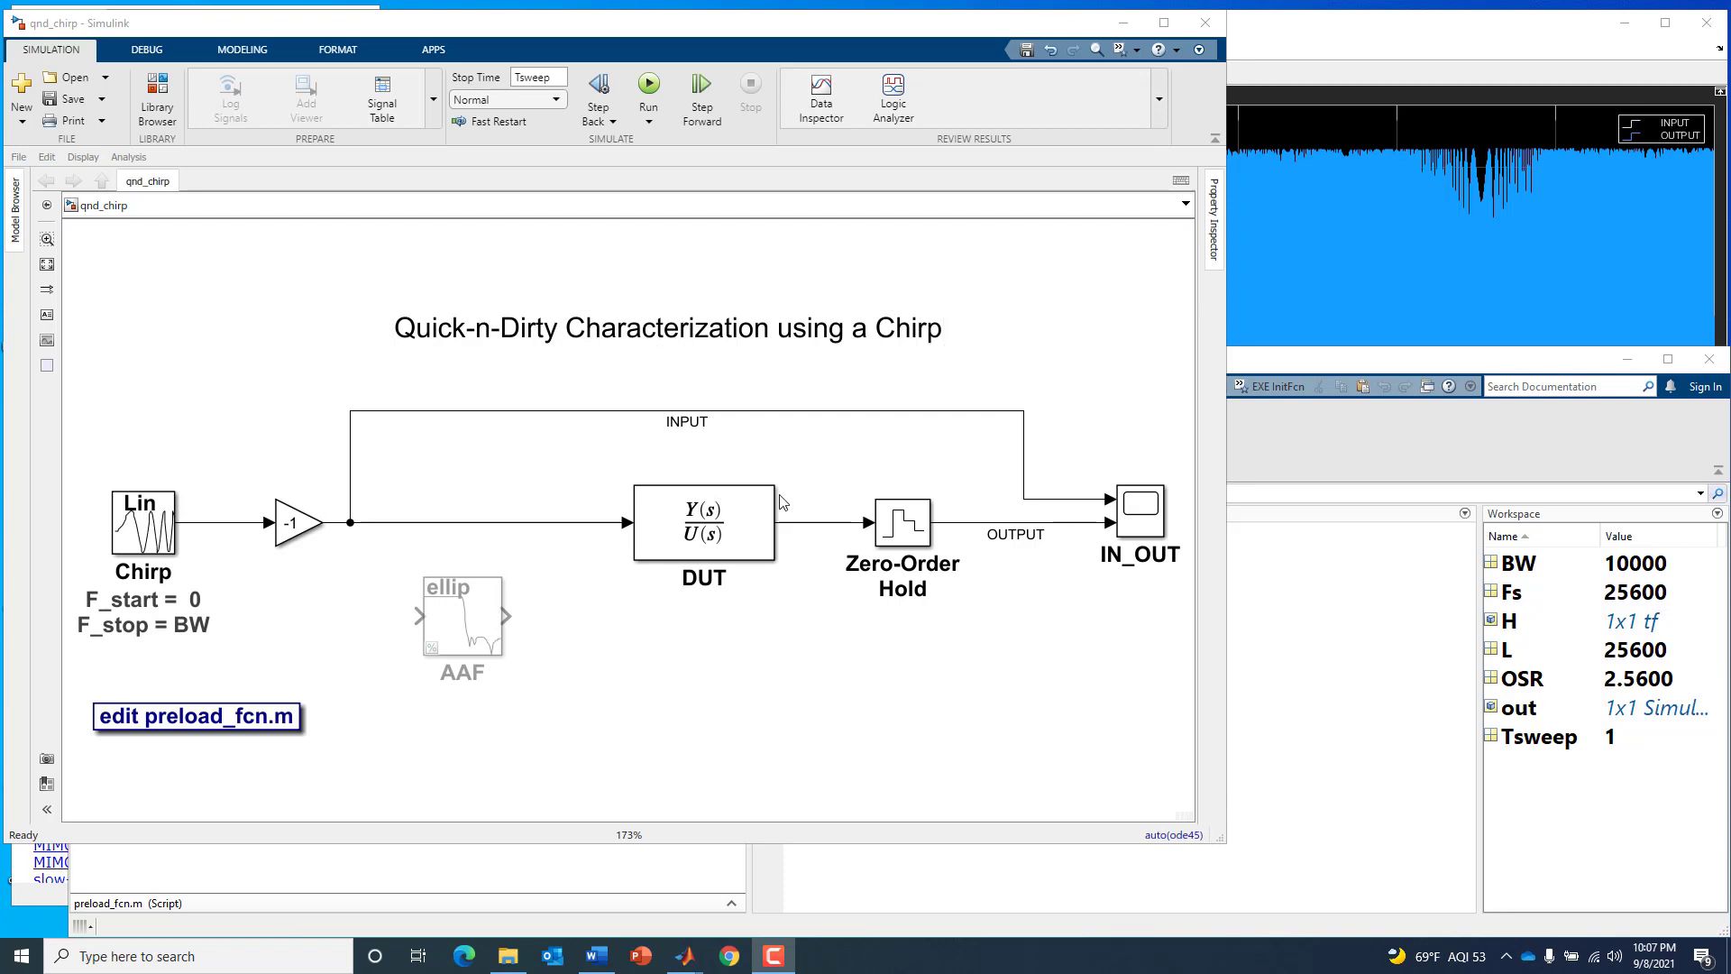
left_click(765, 531)
left_click(617, 469)
left_click(1140, 526)
left_click(157, 540)
left_click(746, 527)
left_click(1058, 534)
left_click(176, 534)
left_click(199, 548)
left_click(1161, 528)
left_click(131, 526)
Step: Display the notch transfer function H in the MATLAB Command Window, then return to qnd_chirp
left_click(1321, 670)
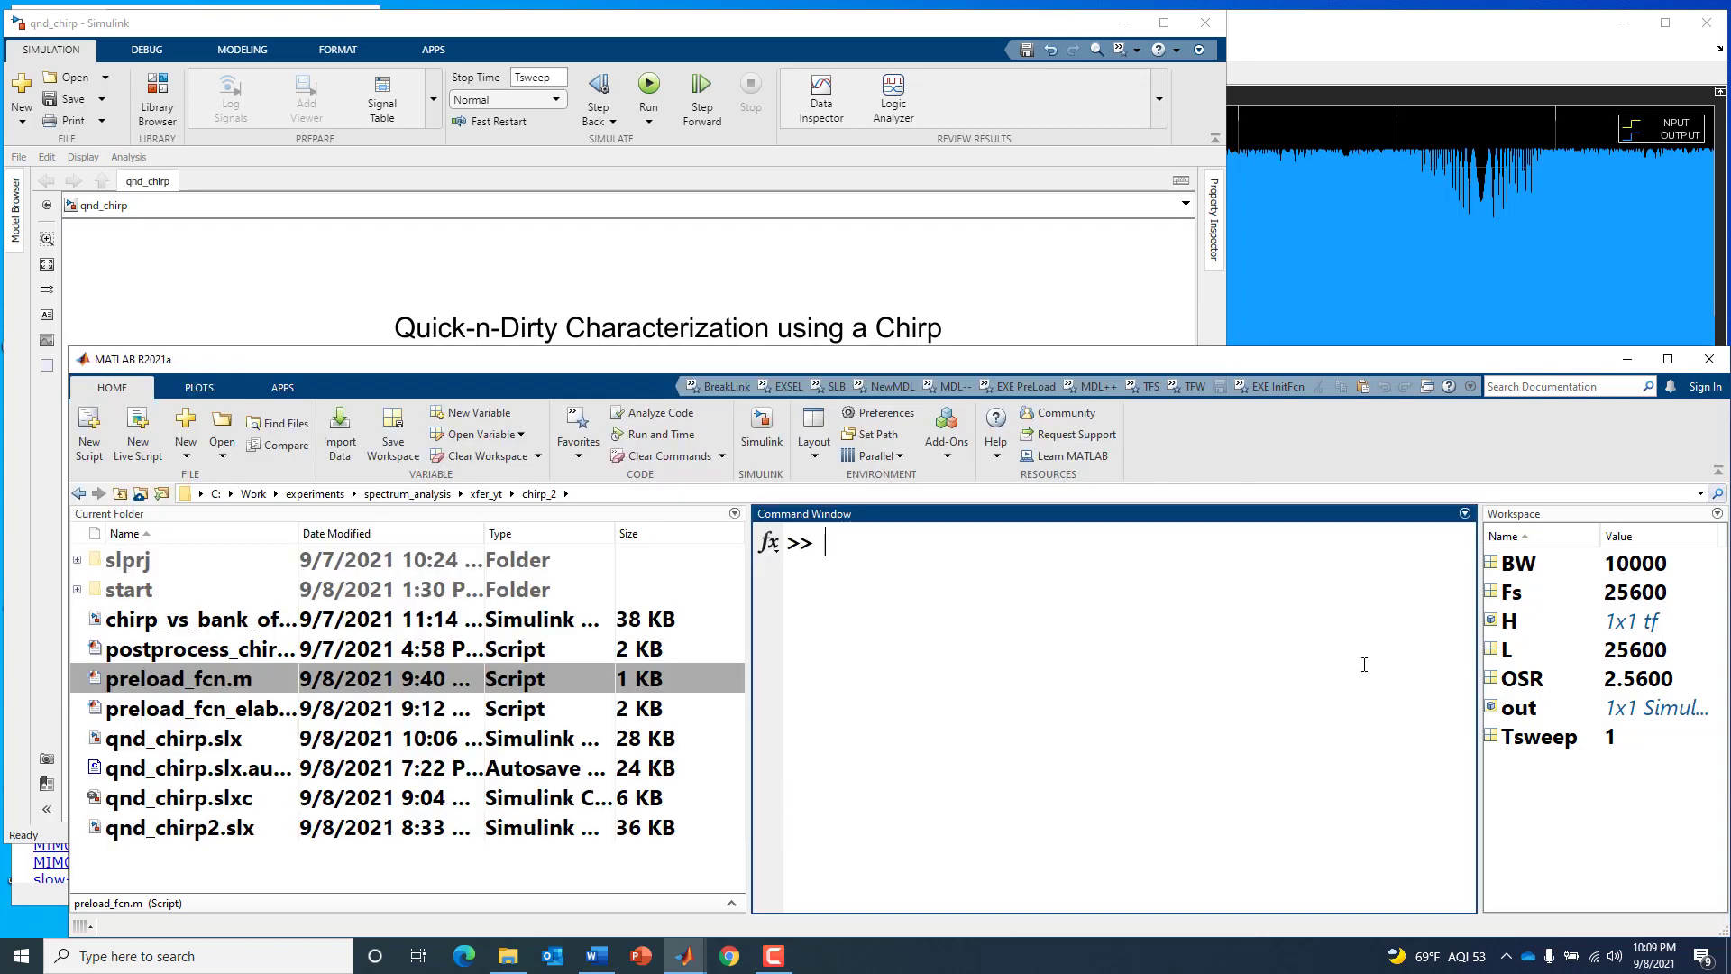
type("H")
key("Return")
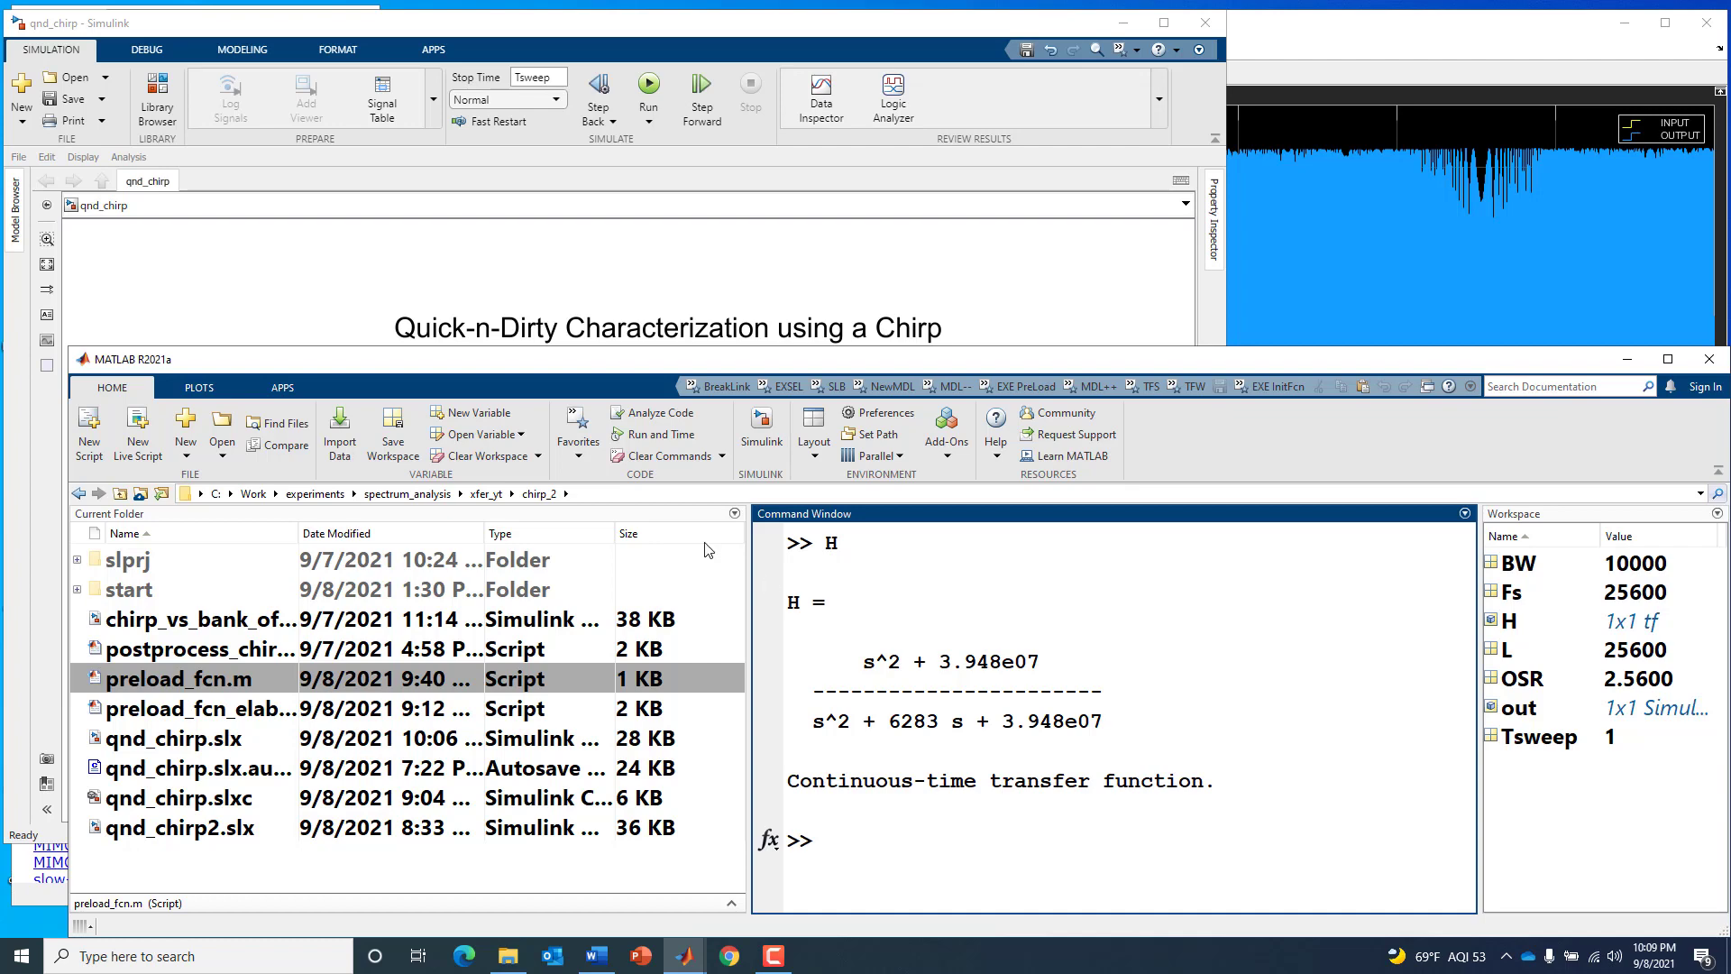
left_click(397, 341)
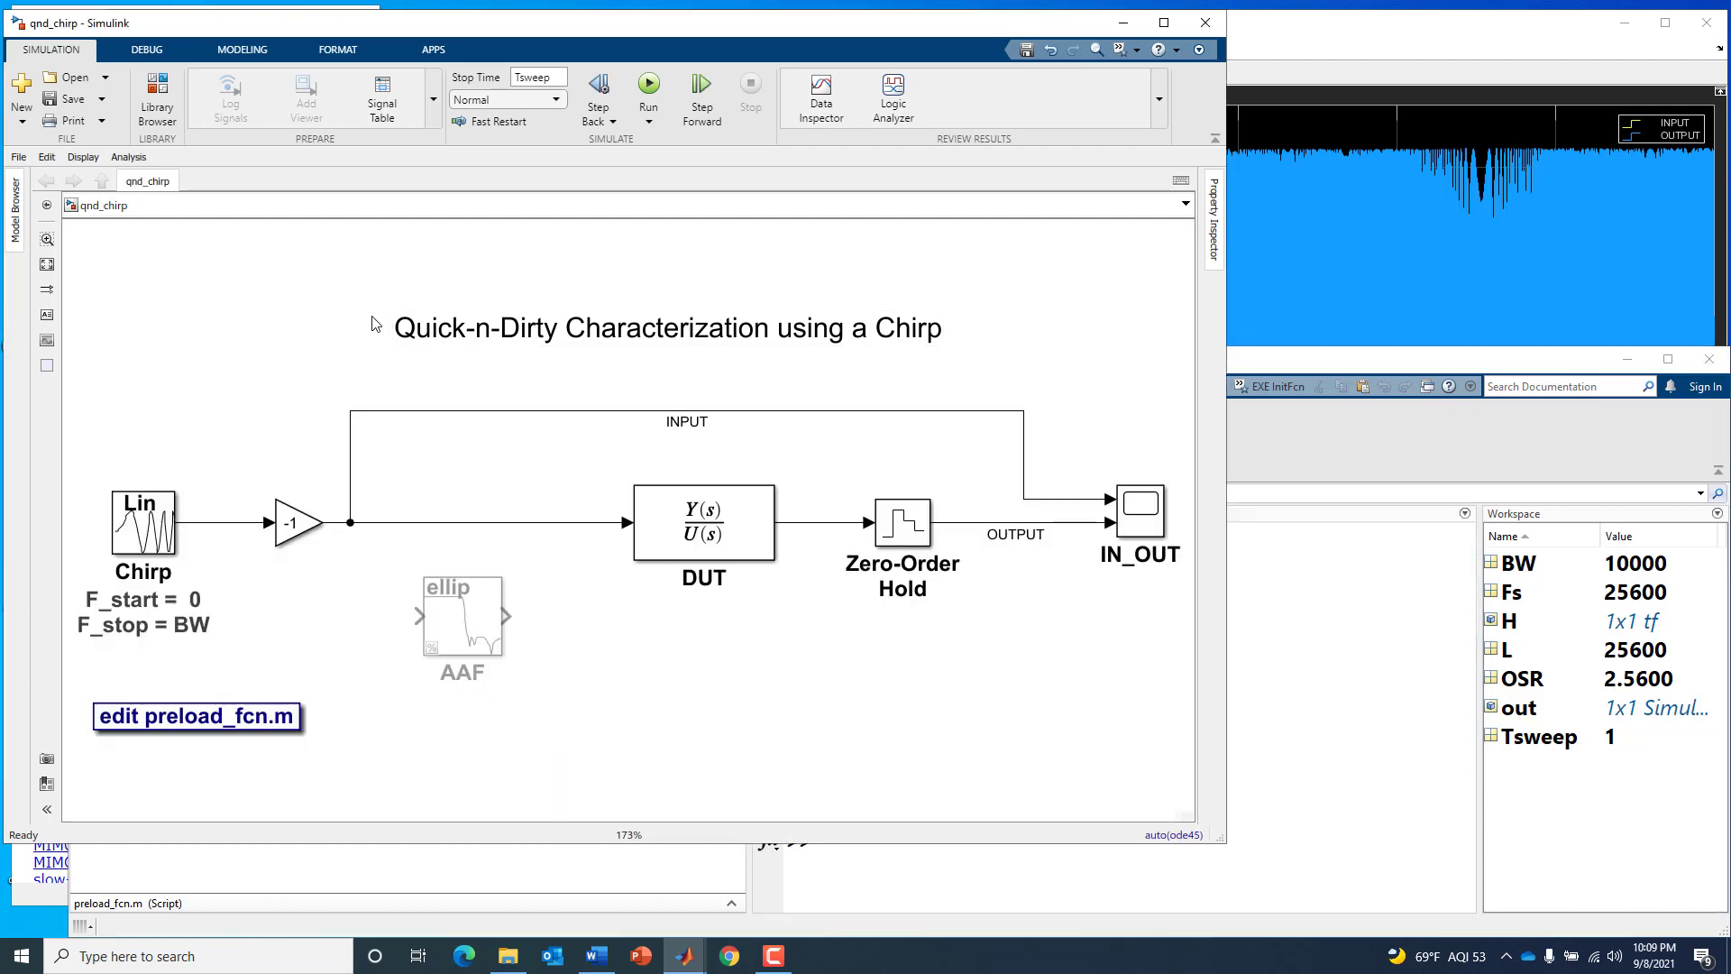
Step: Open preload_fcn.m and review the DUT transfer function definition on line 2
left_click(226, 719)
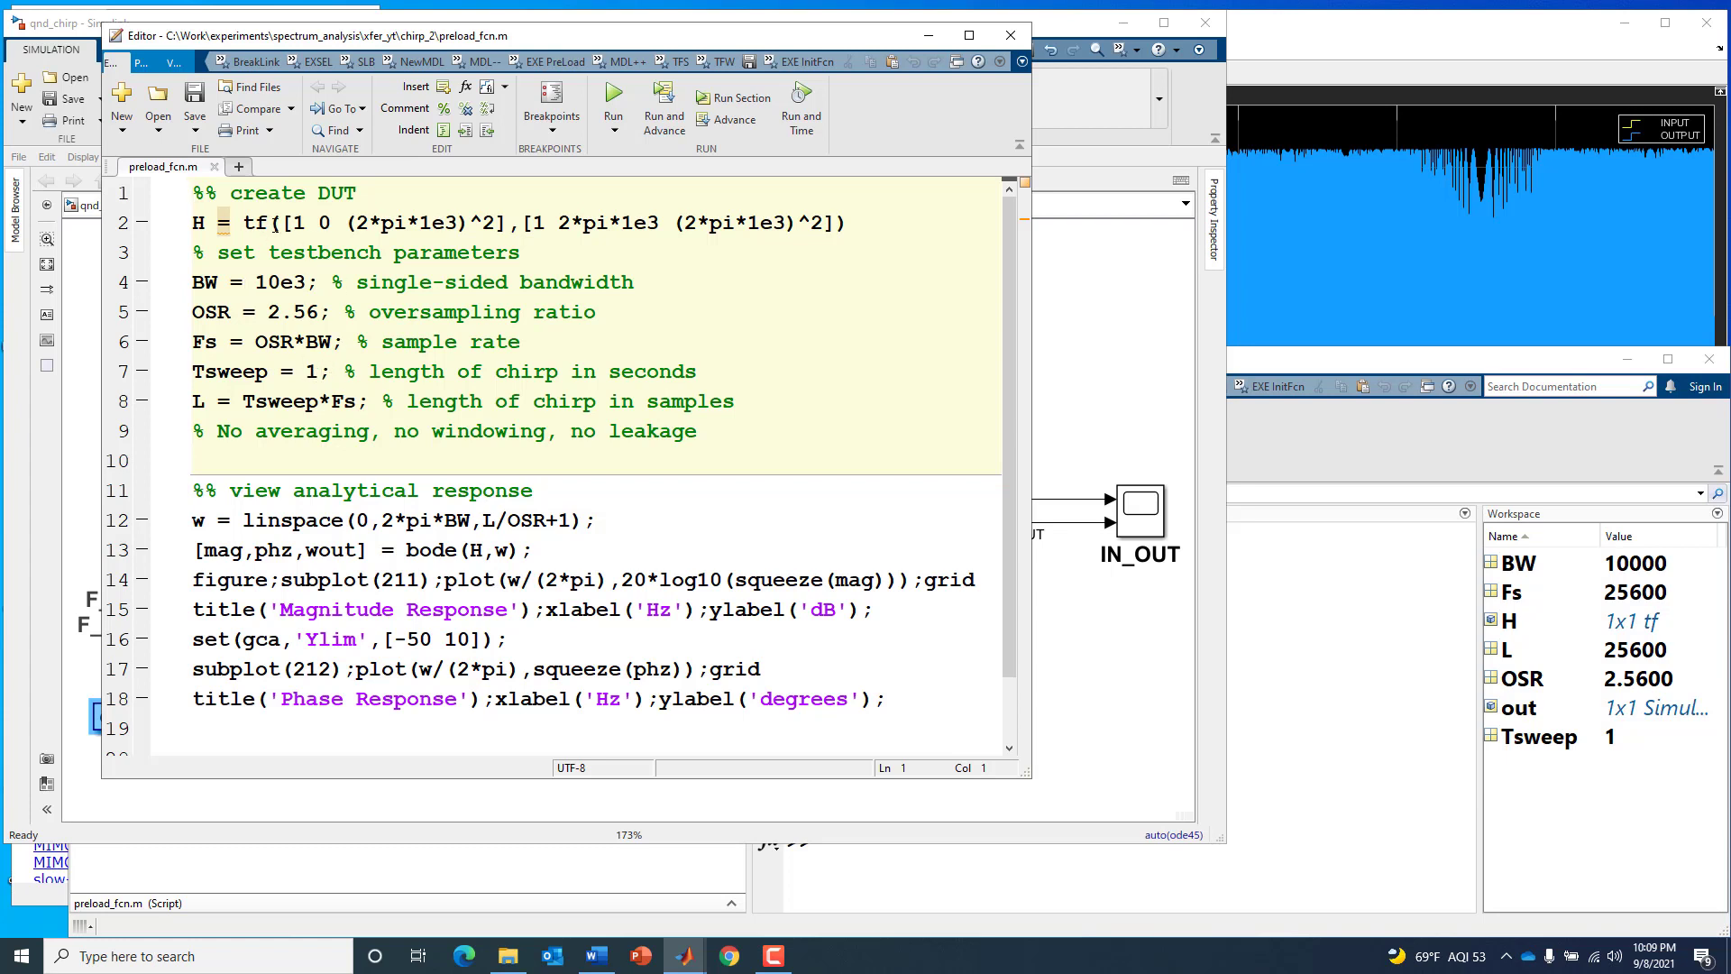
left_click_drag(247, 223, 839, 224)
left_click(755, 244)
Step: Review the mag, phz and bode usage in the 'view analytical response' section, then run it
left_click_drag(196, 491, 887, 704)
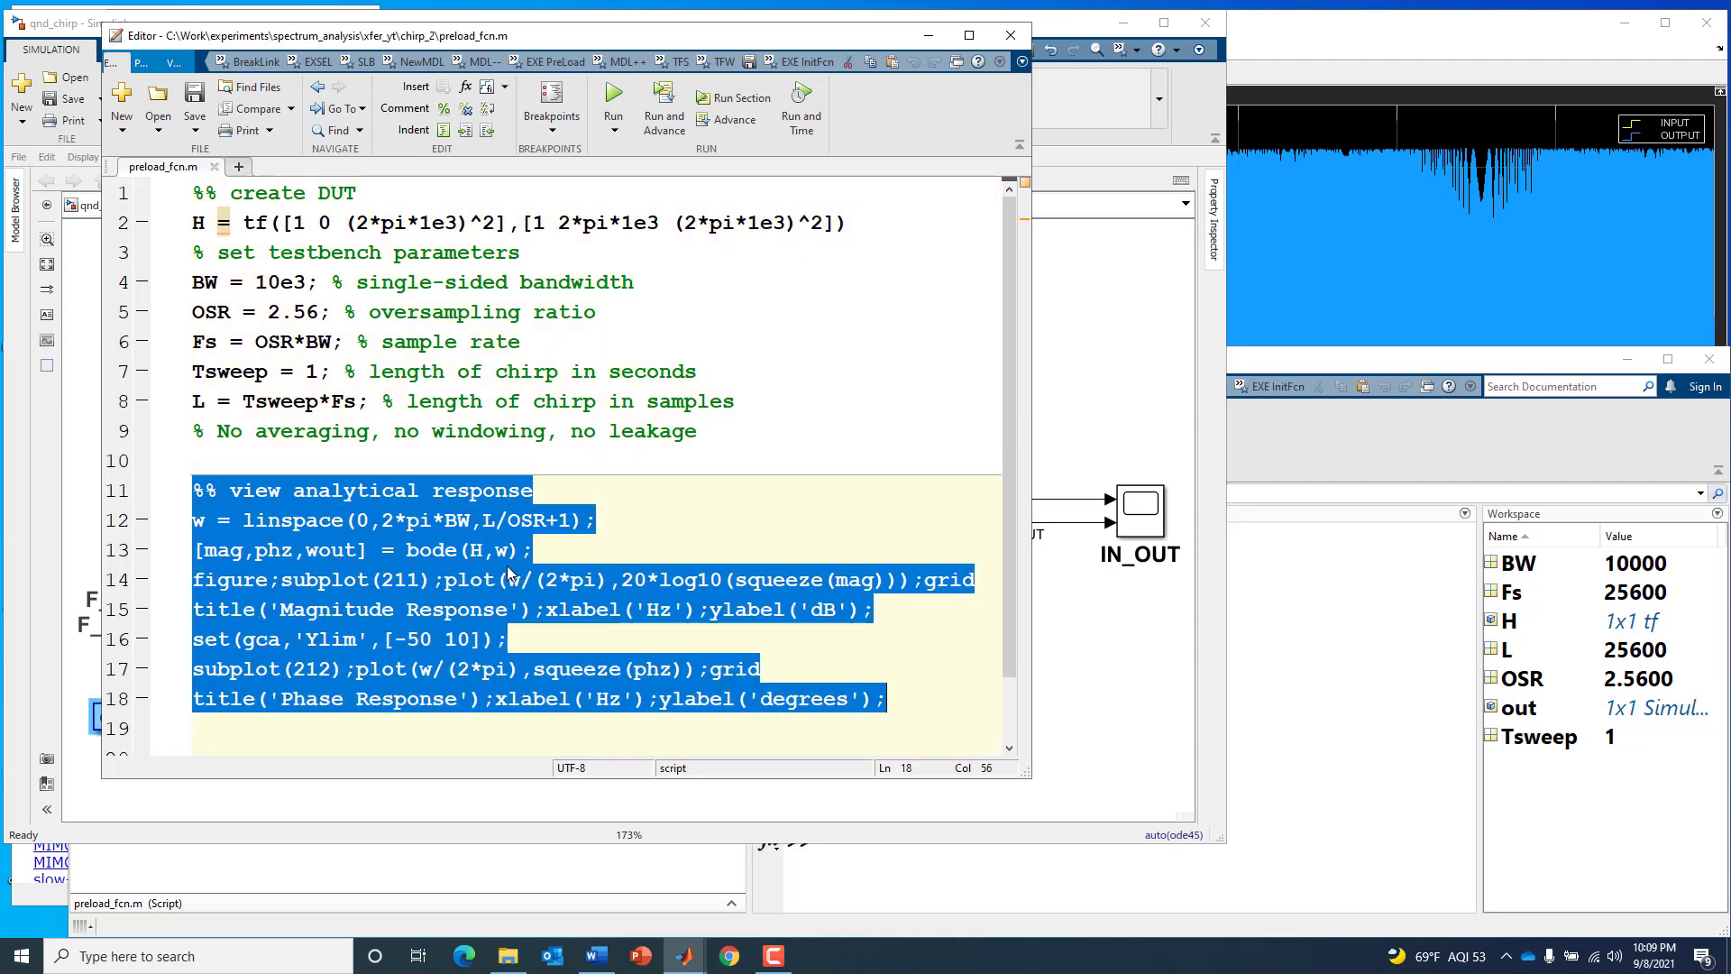
left_click(510, 577)
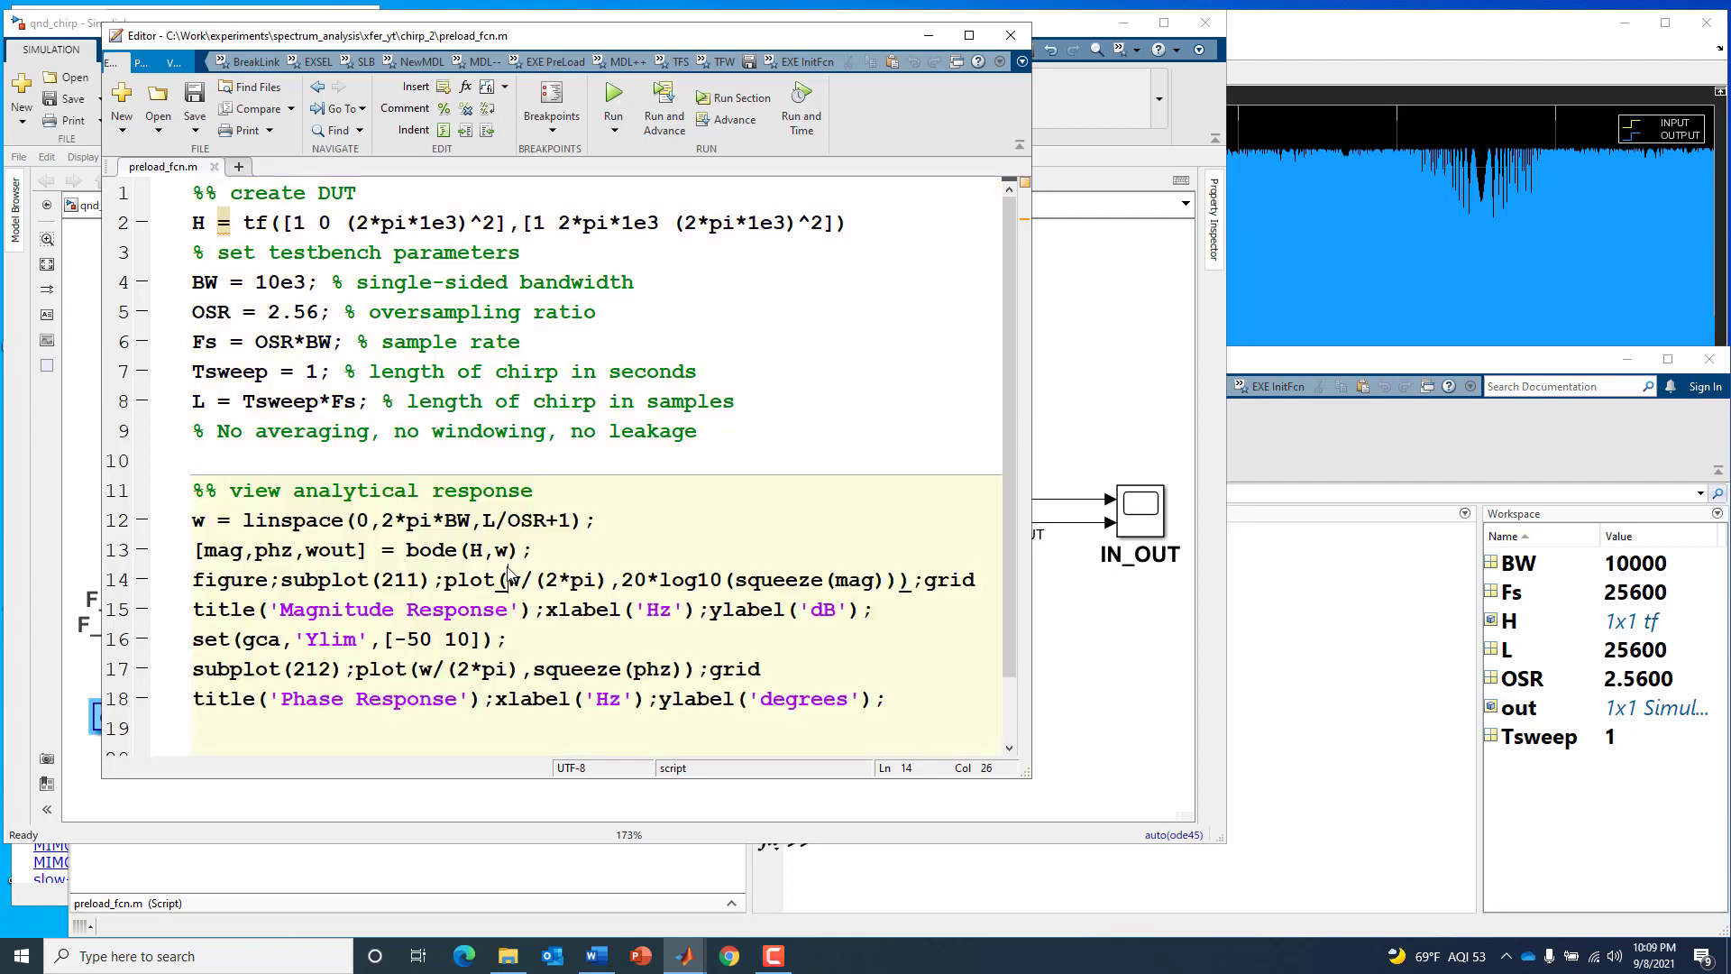
double_click(870, 581)
double_click(651, 669)
double_click(417, 552)
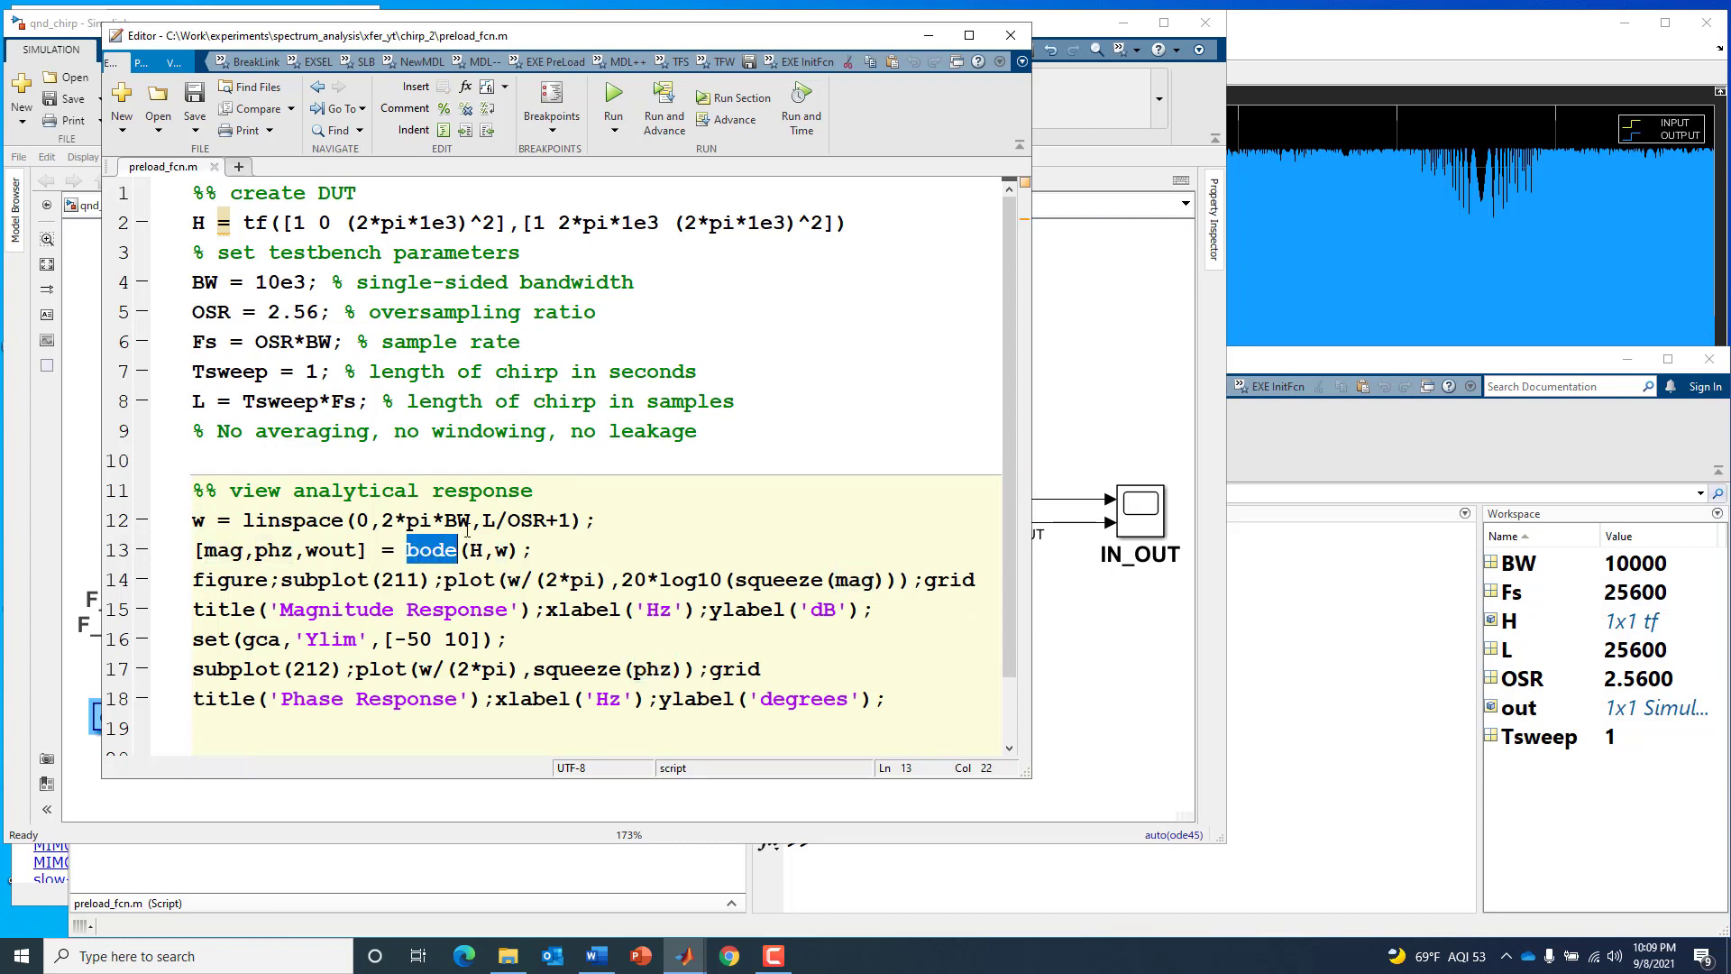
left_click(712, 101)
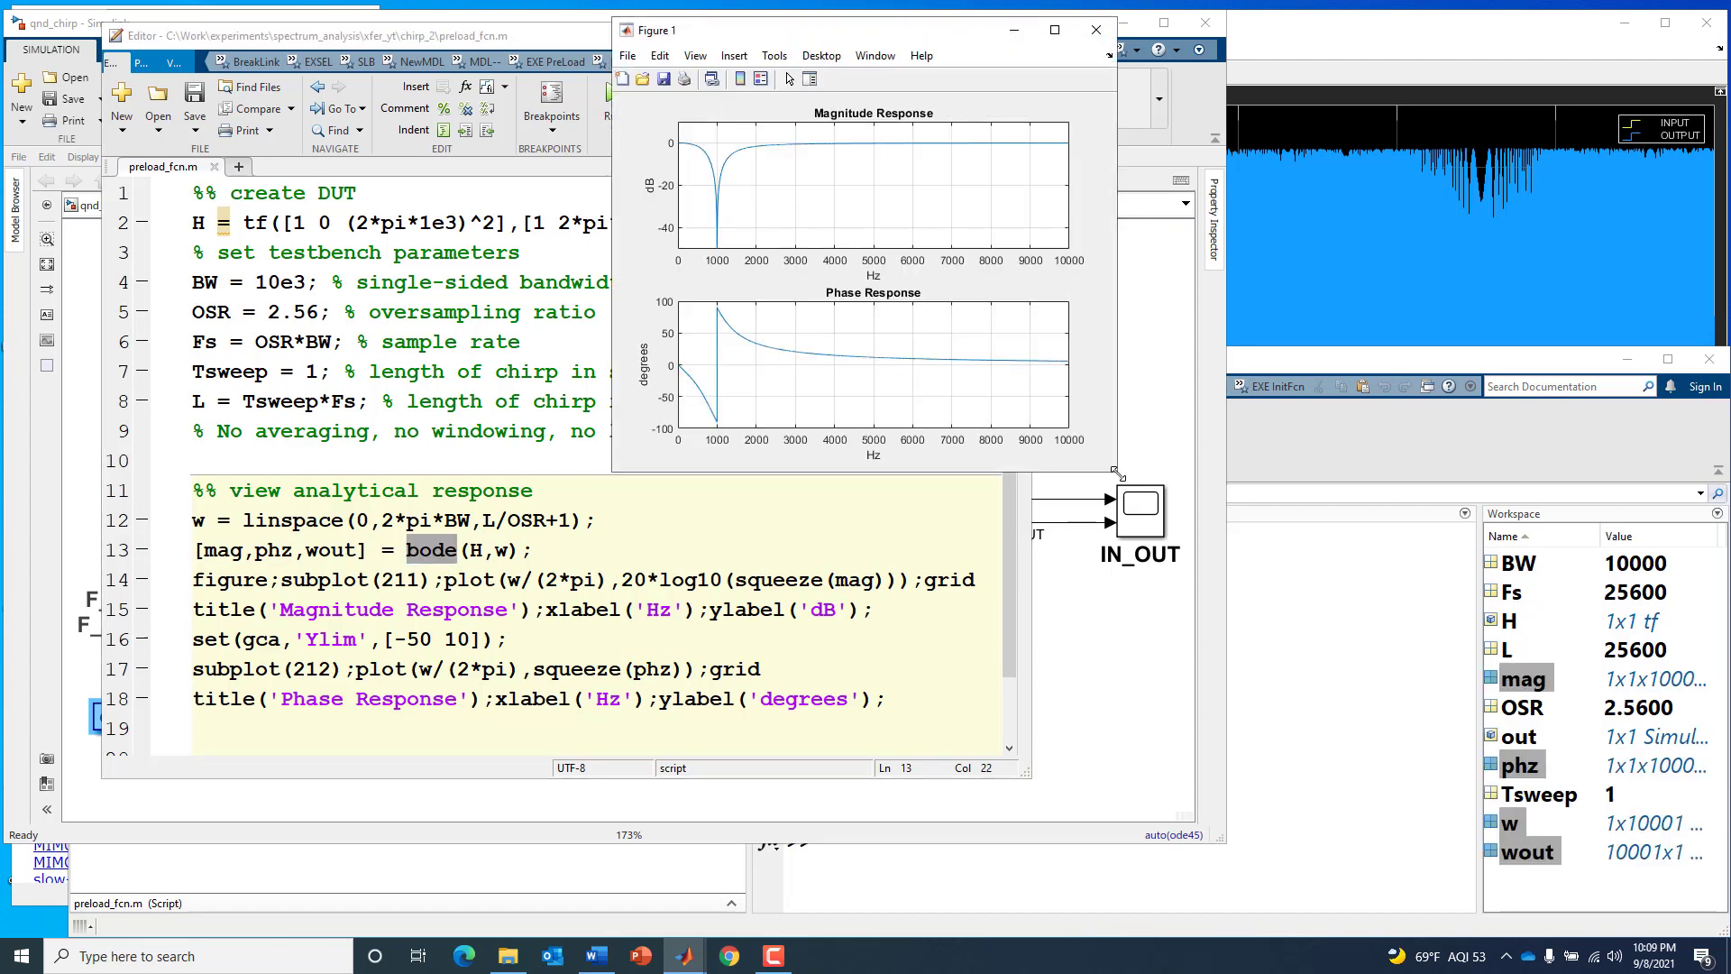
Step: Enlarge Figure 1 to inspect the 1 kHz notch's magnitude and phase, then close it
left_click_drag(1117, 470, 1643, 848)
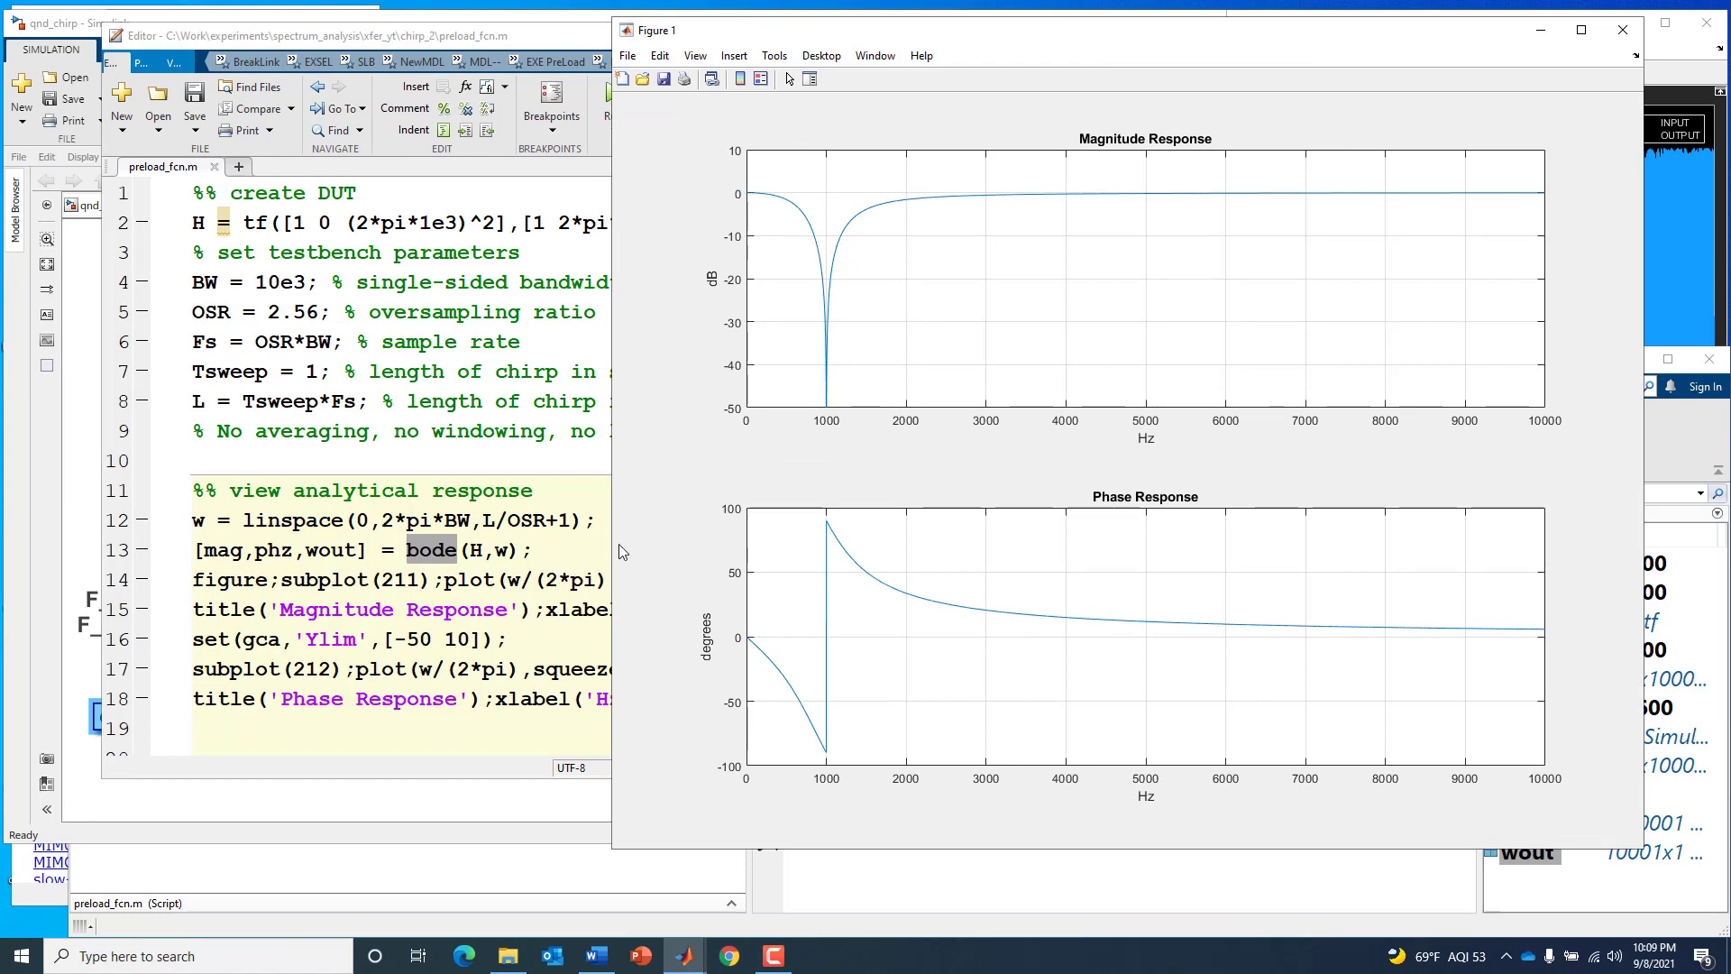
left_click_drag(614, 543, 437, 492)
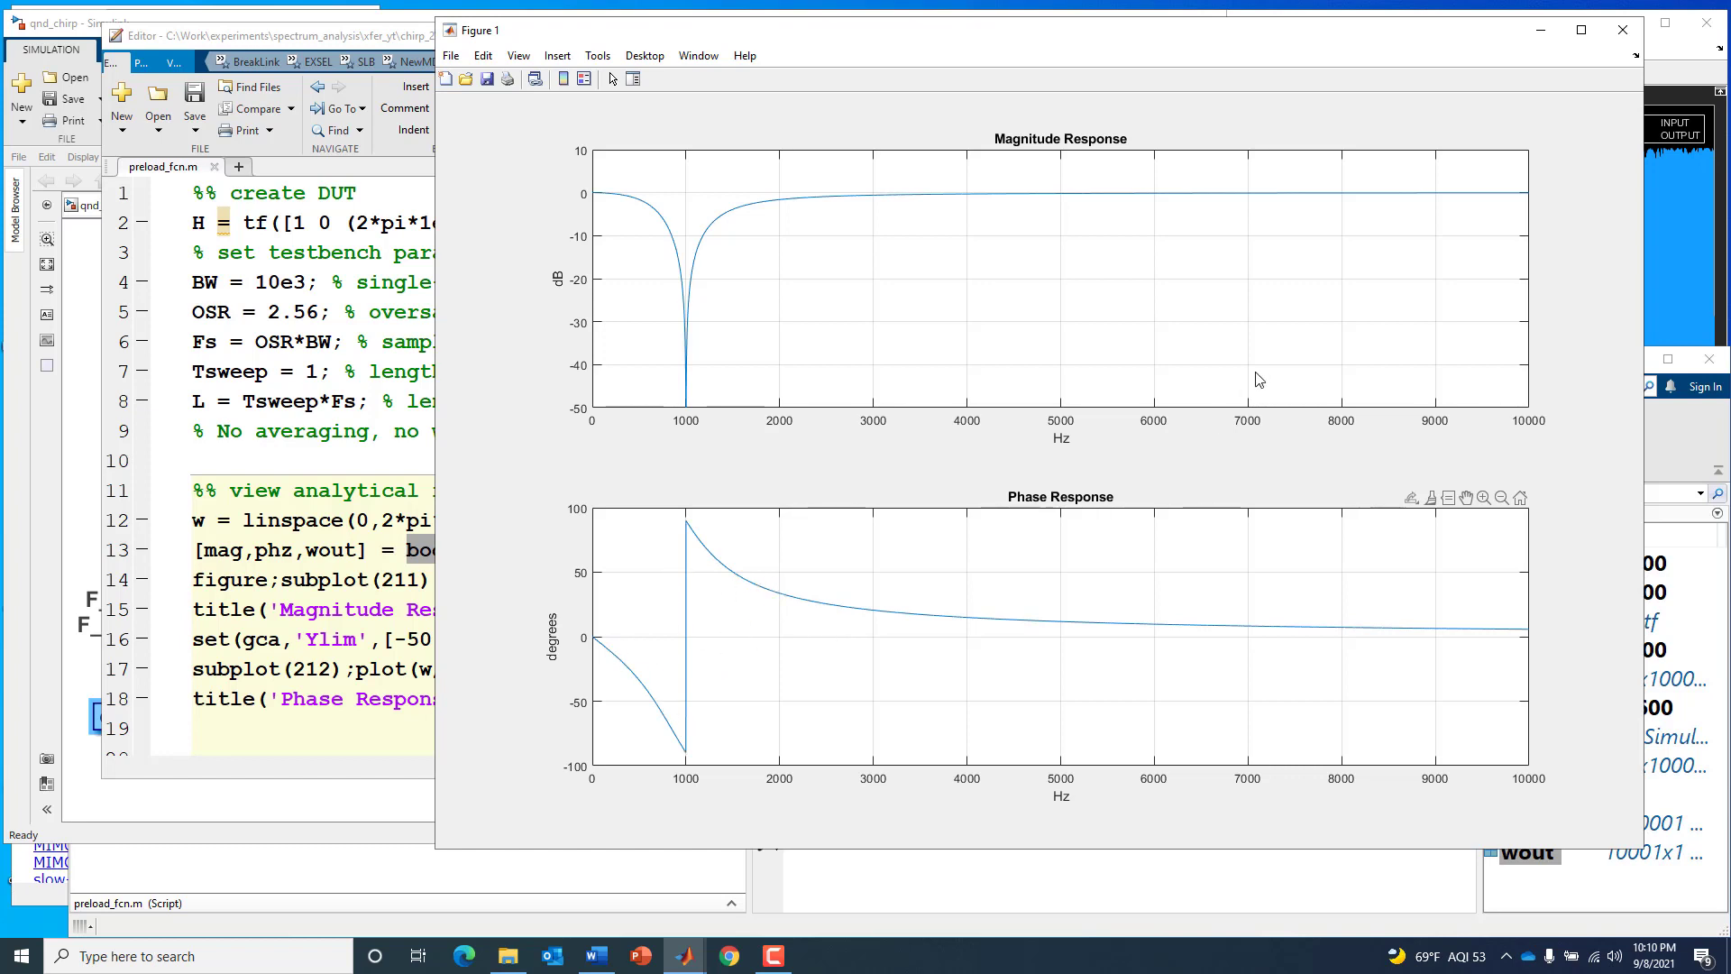
left_click(1624, 33)
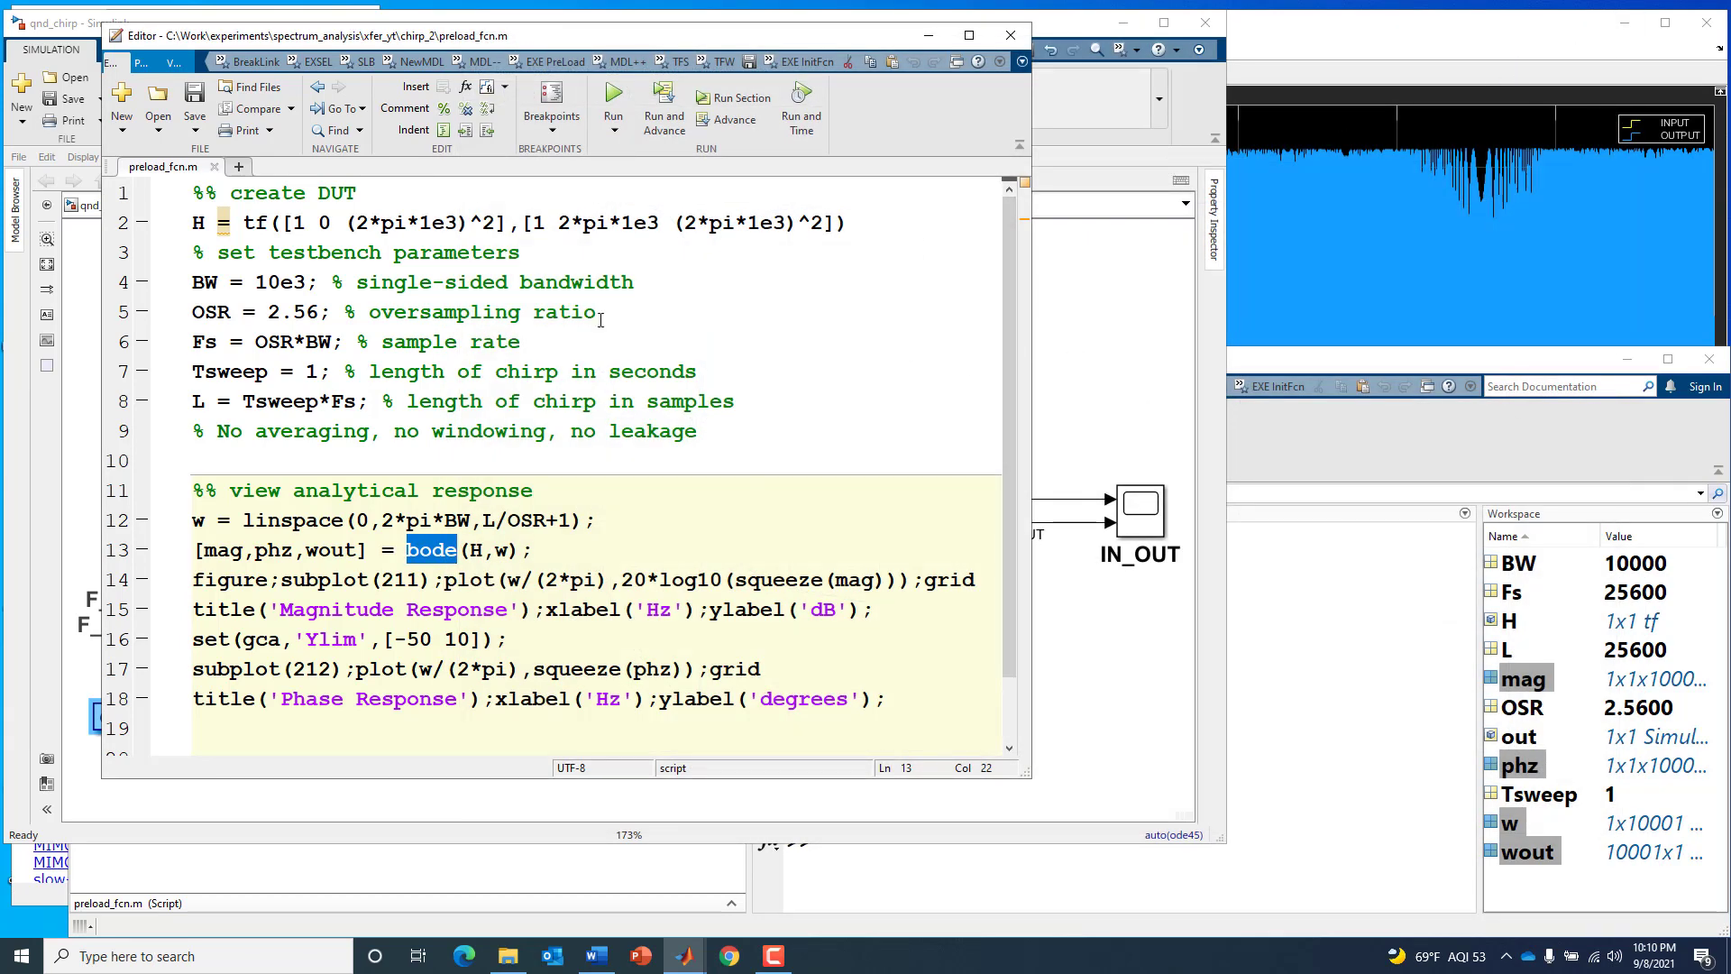
Step: Run the qnd_chirp simulation and show the IN_OUT scope's 0–1 s input/output traces
left_click(1120, 324)
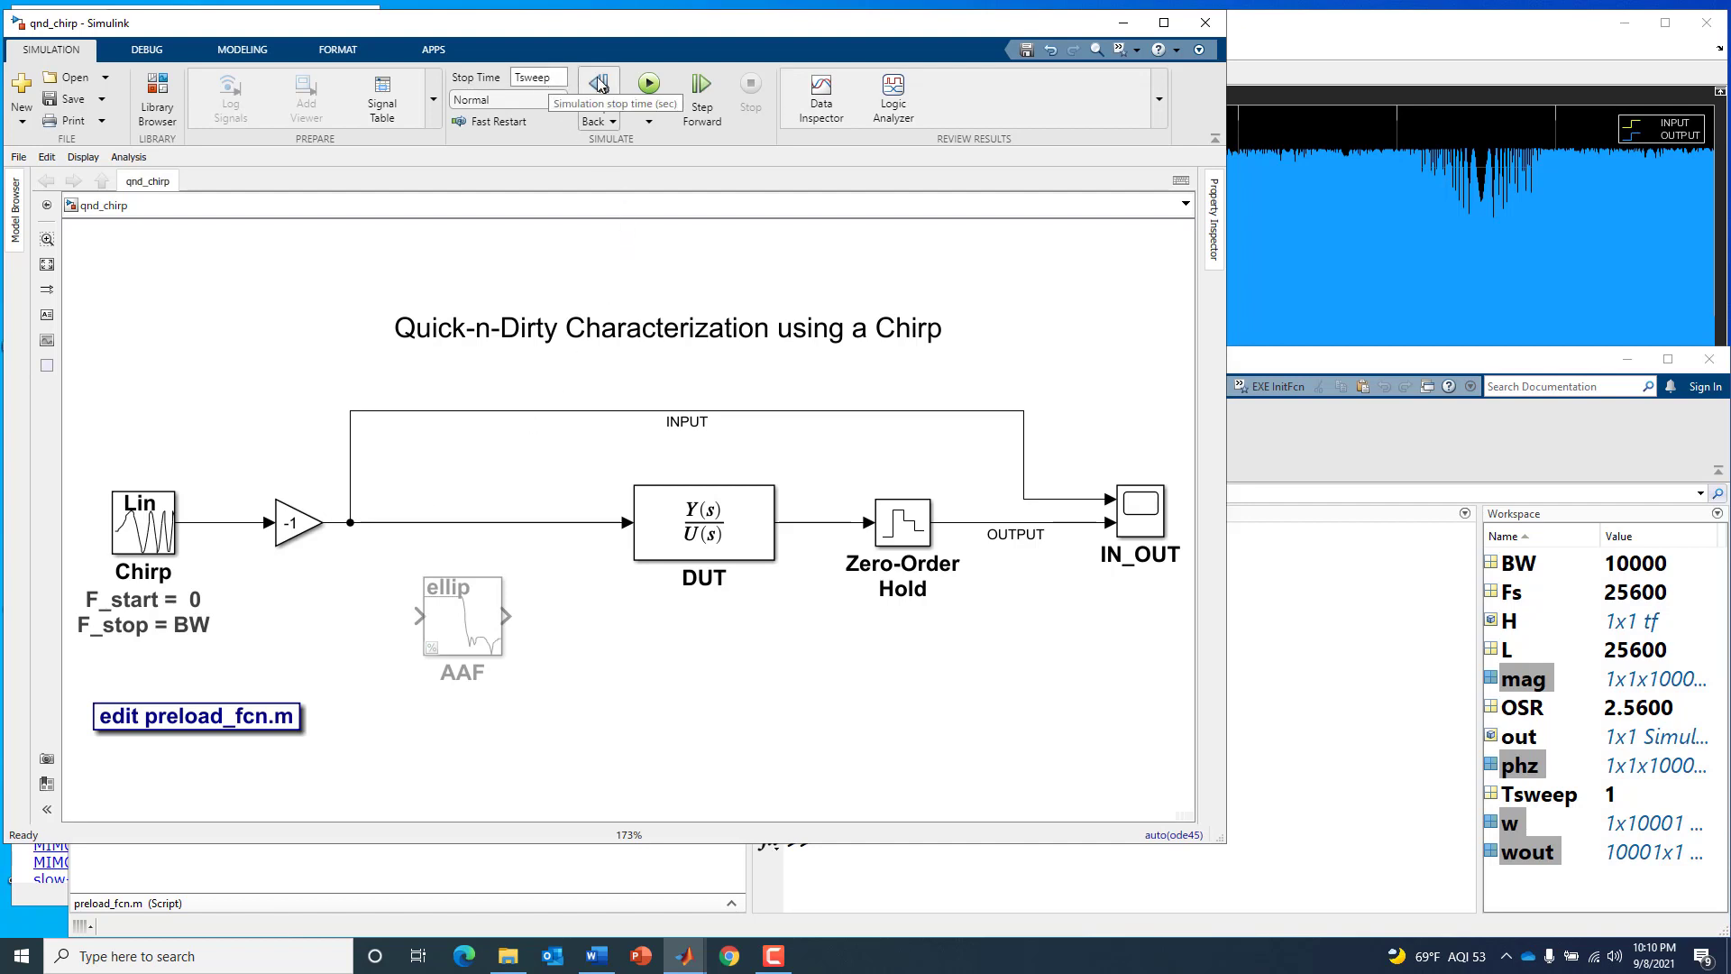
left_click(649, 86)
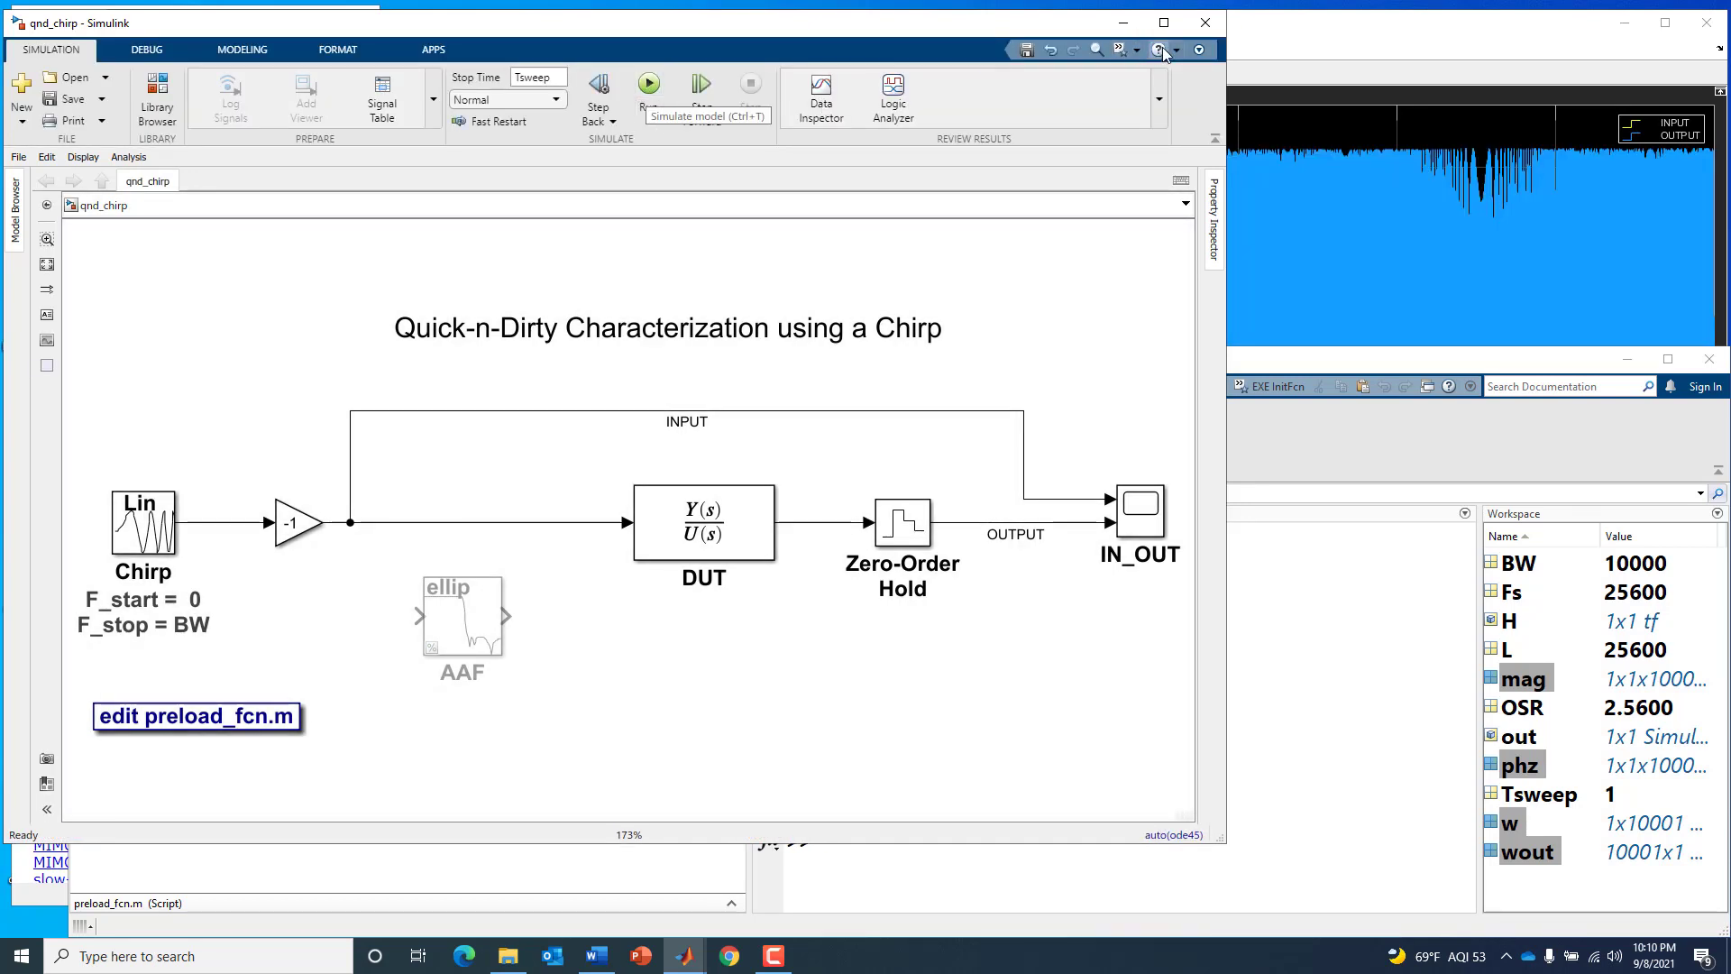
left_click(1262, 32)
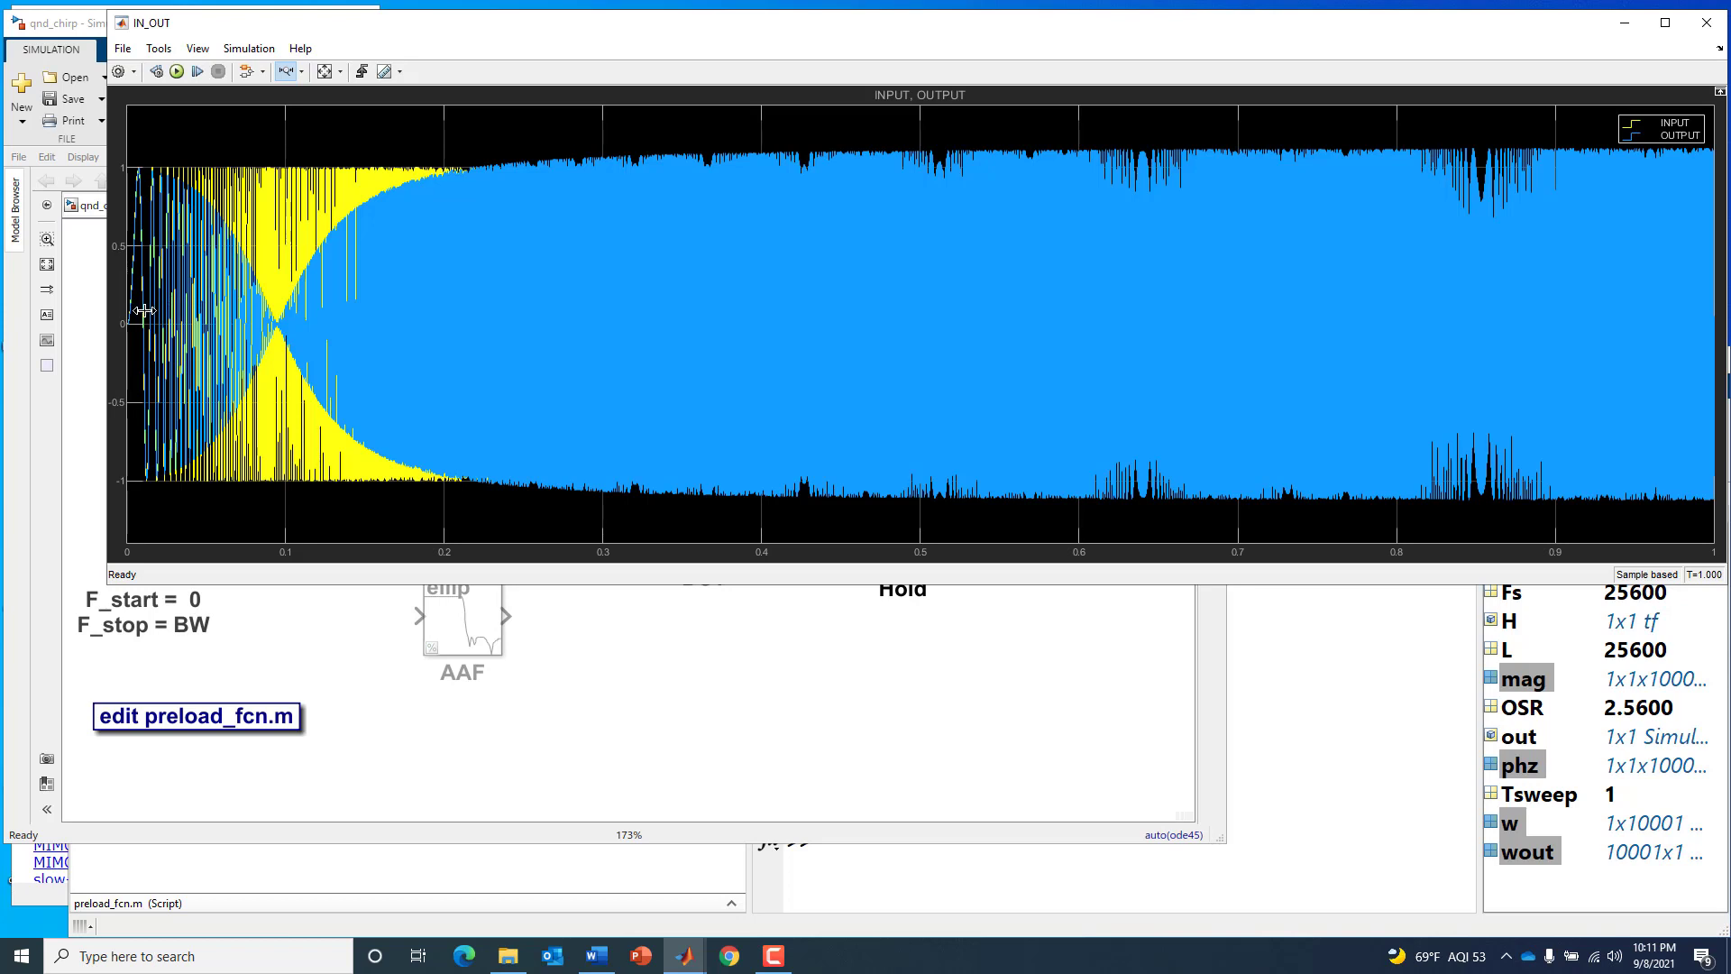
Step: Zoom the scope's time axis onto the early chirp cycles, then into about 0.0316–0.0339 s
left_click_drag(135, 311, 182, 310)
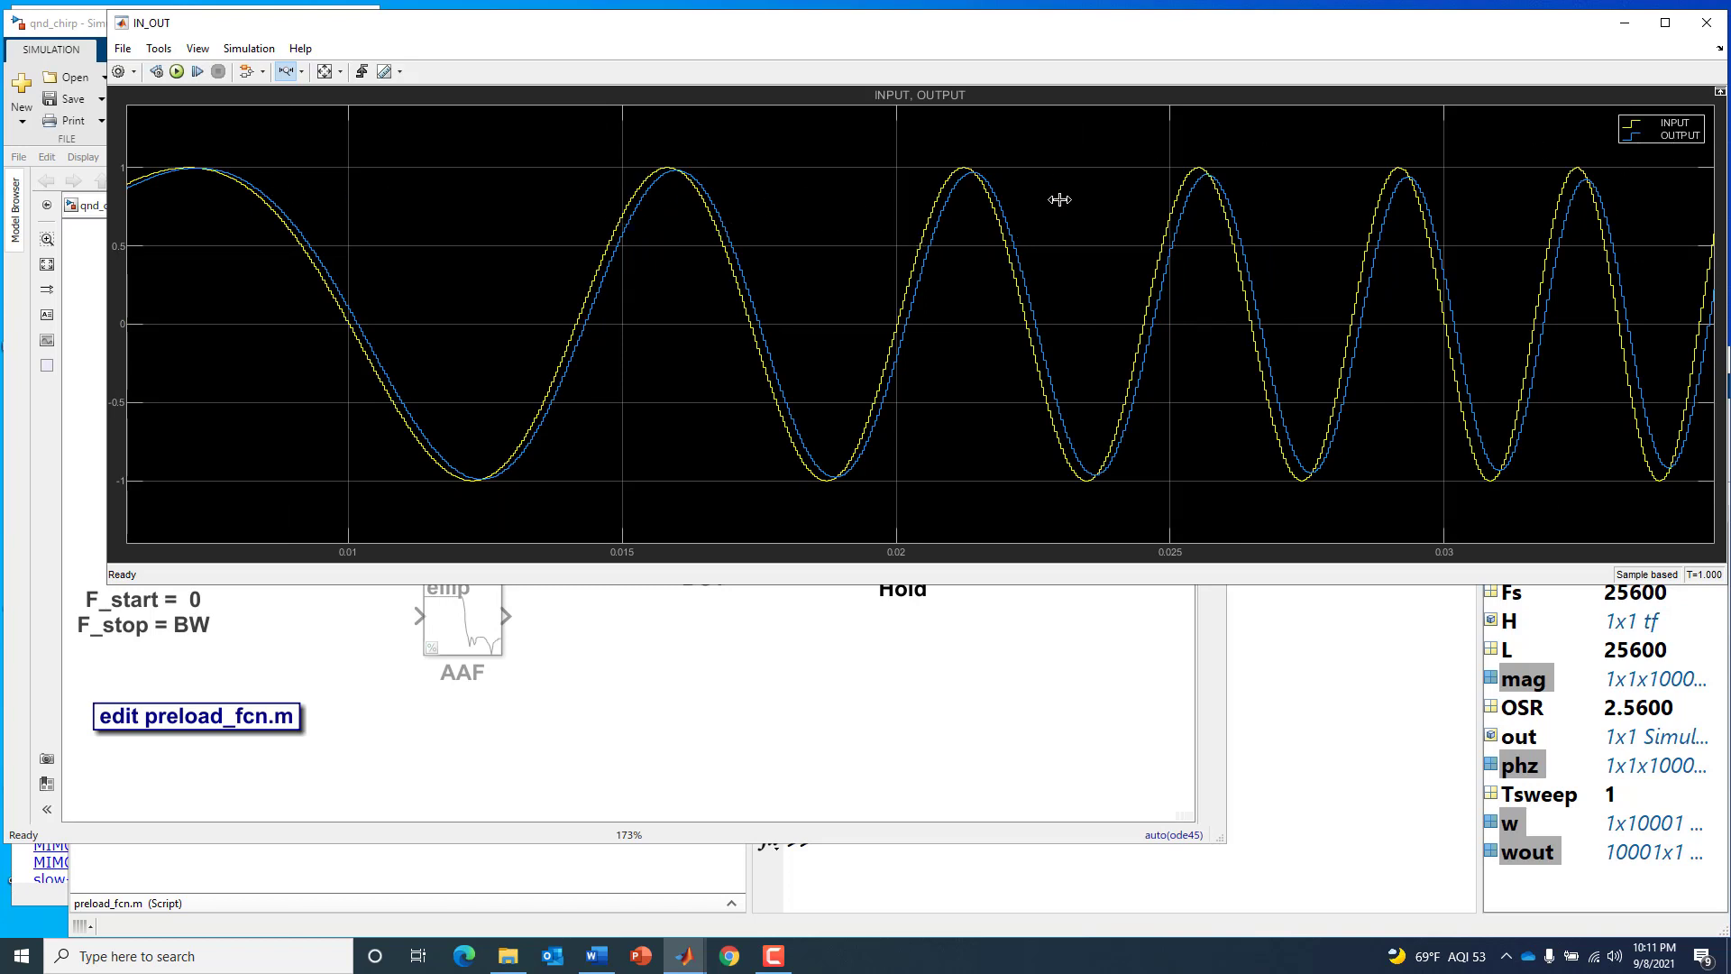
scroll(978, 354, "down", 5)
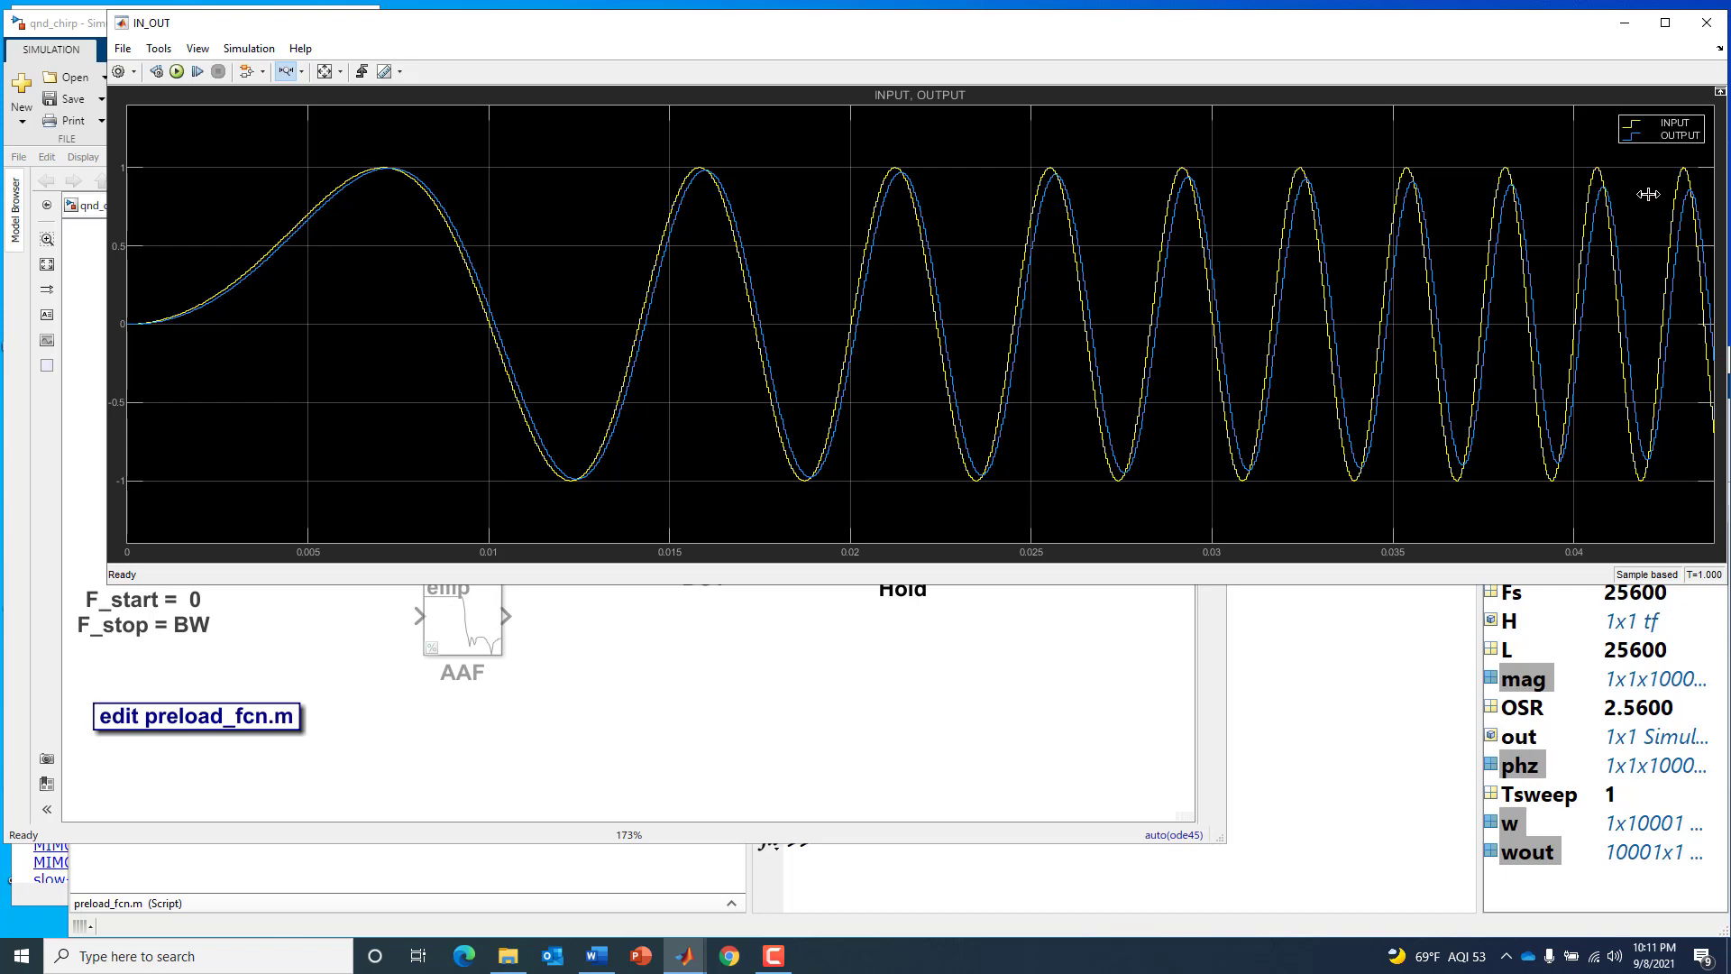
scroll(1340, 334, "down", 2)
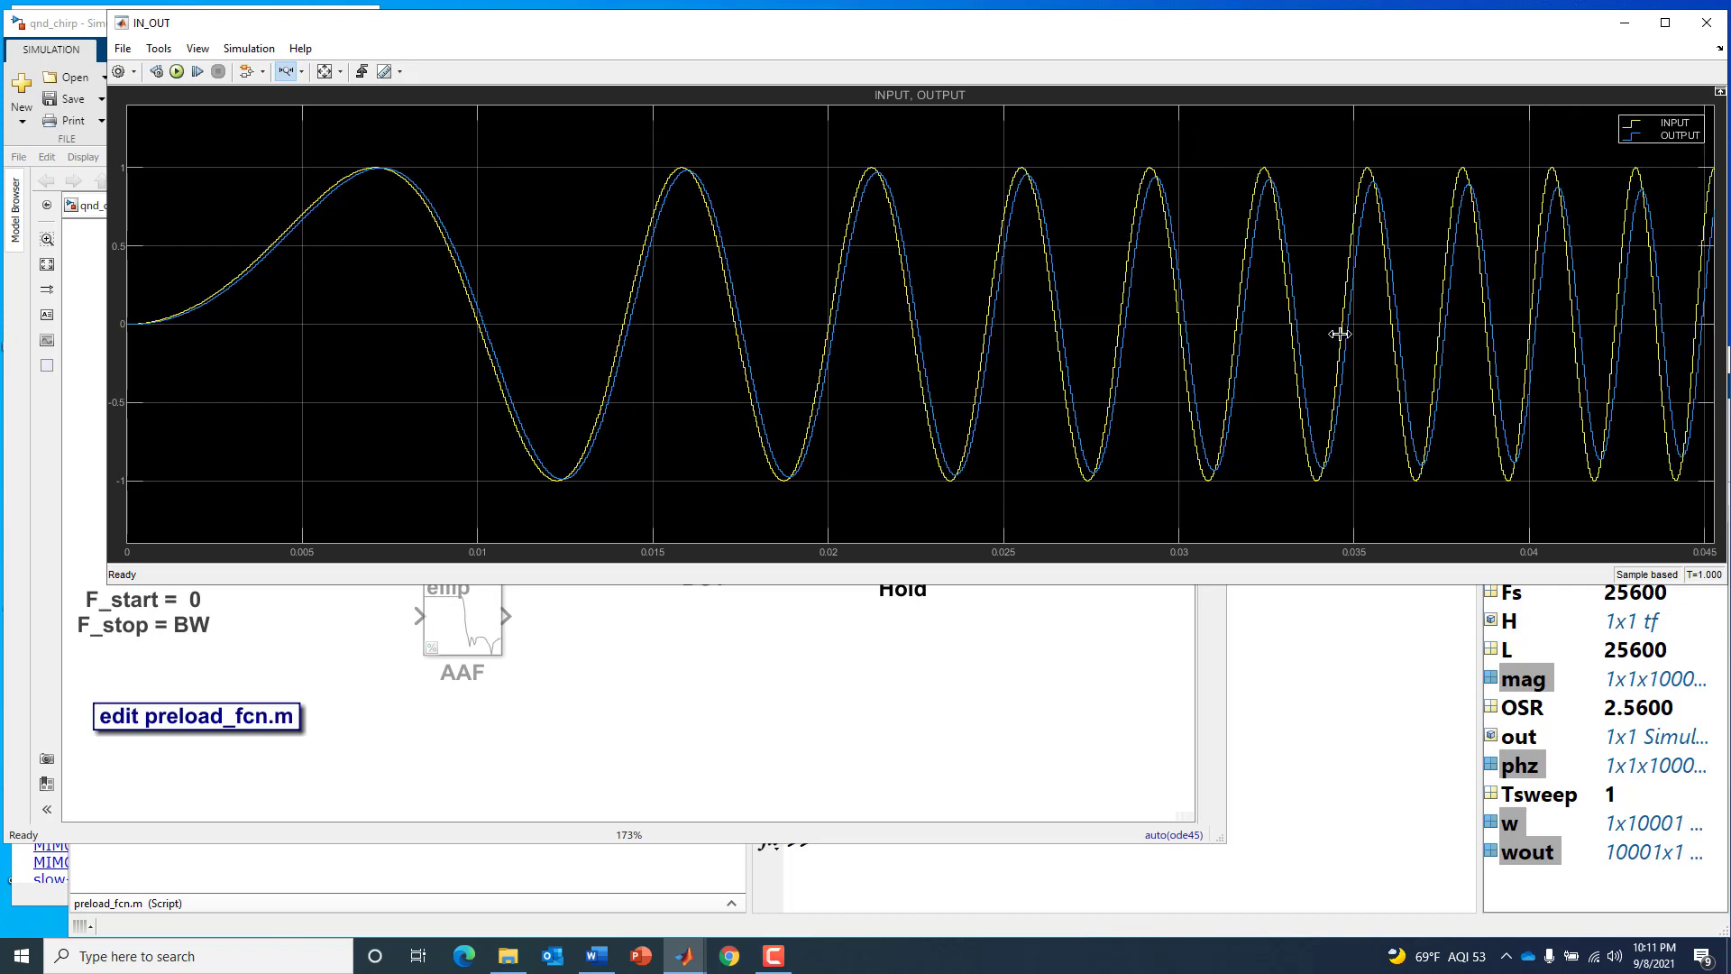
scroll(1340, 334, "down", 3)
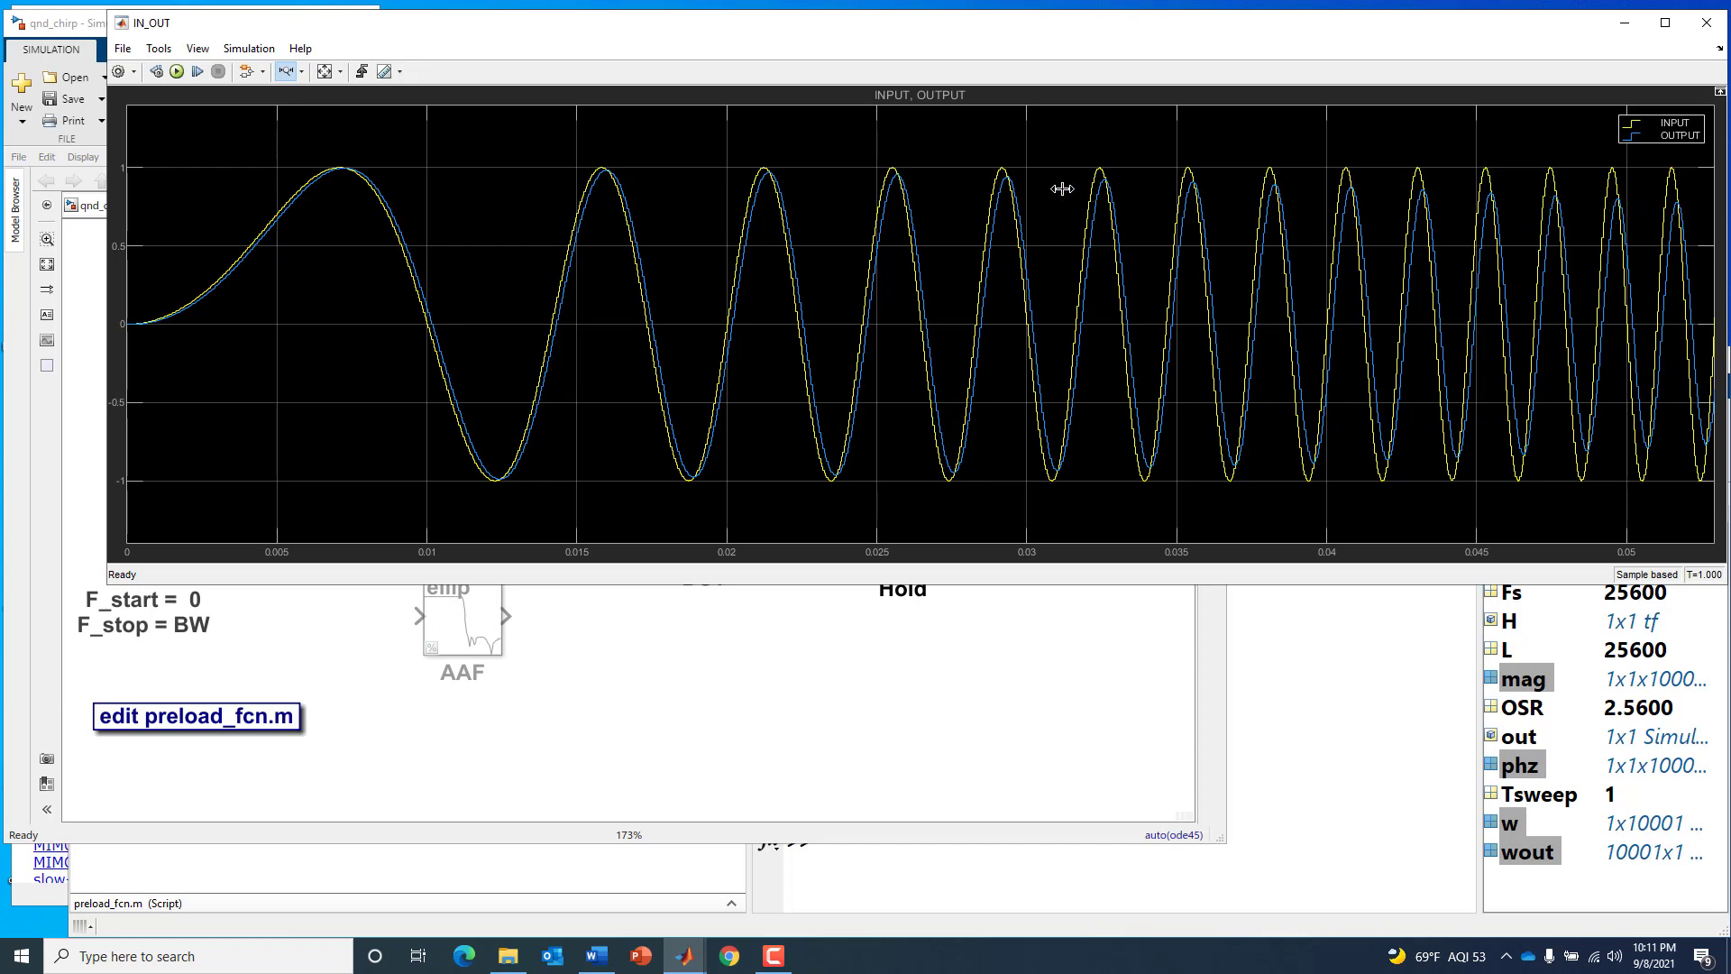
left_click_drag(1077, 193, 1143, 185)
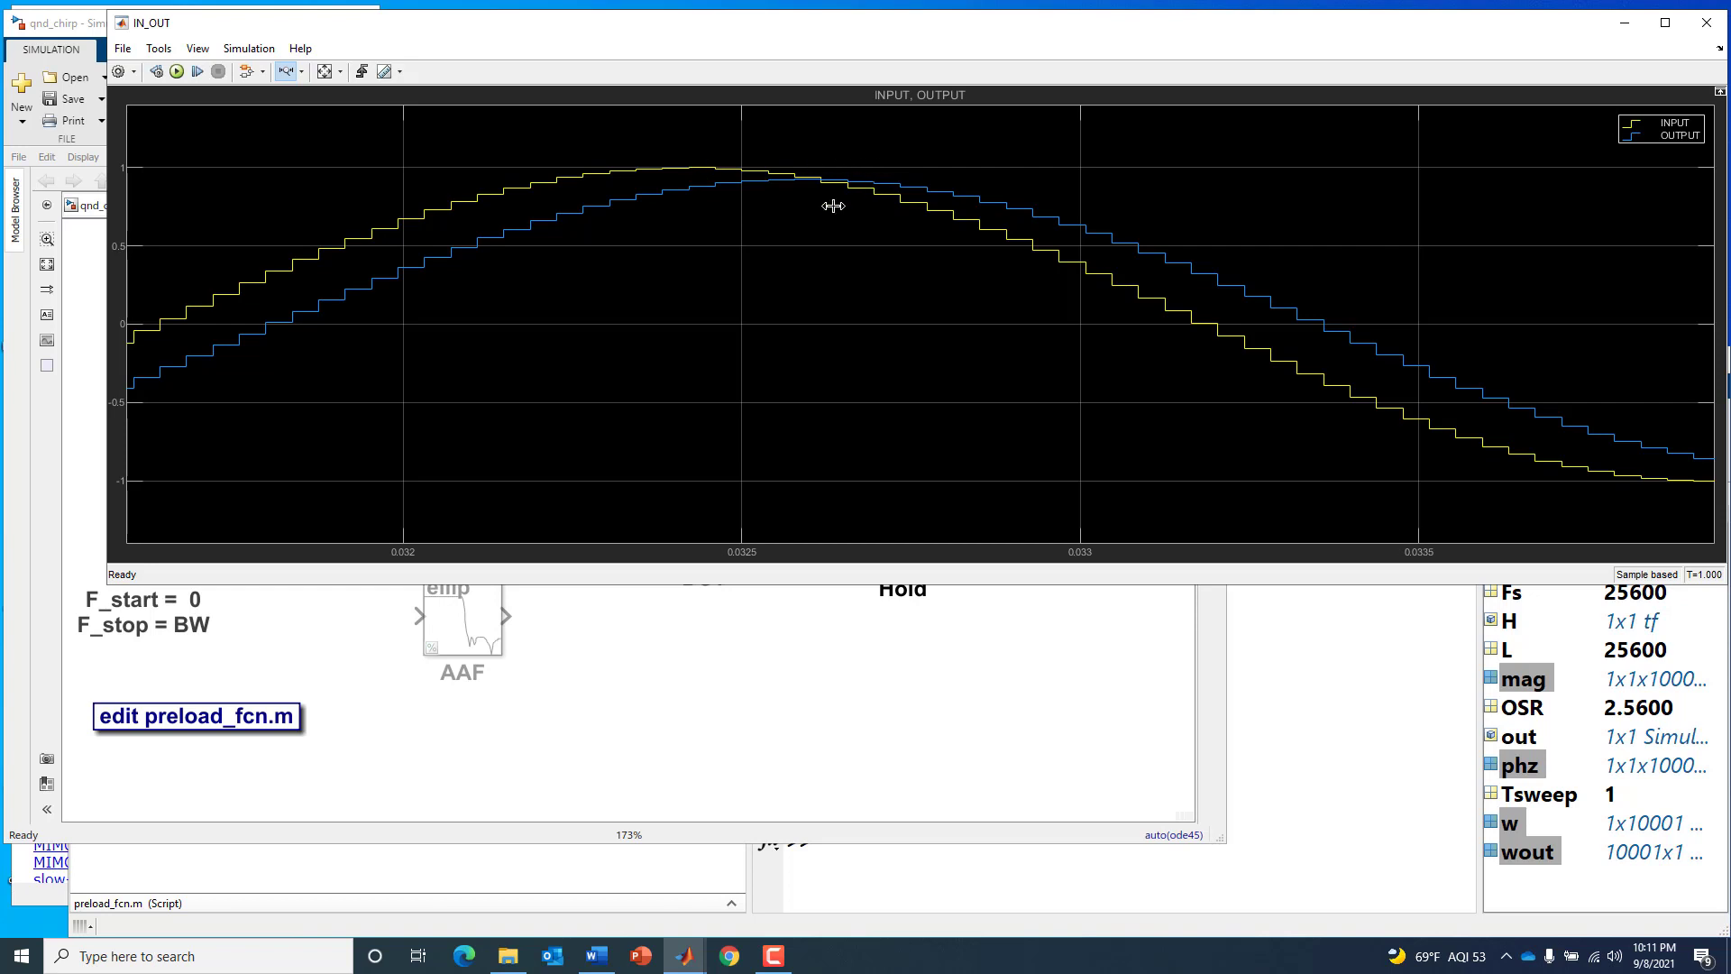
Step: Zoom into 0.082–0.122 s and then 0.1128–0.1155 s near the notch, then rescale to 0–1 s
left_click(325, 76)
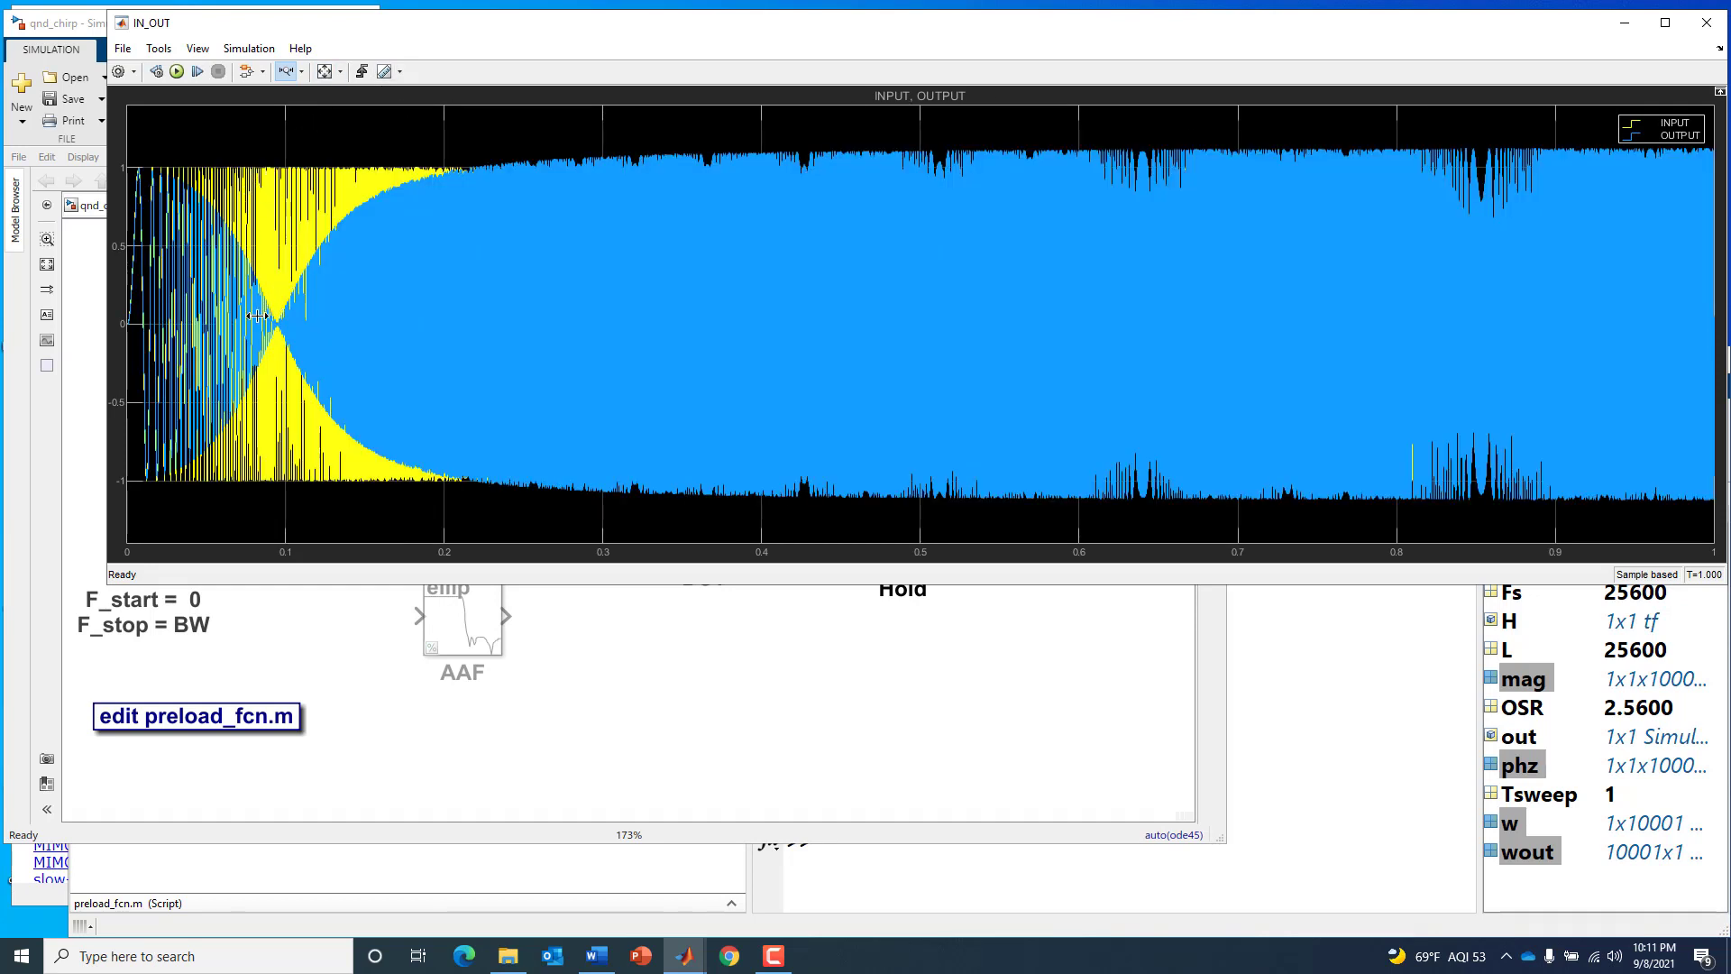
left_click_drag(260, 316, 322, 316)
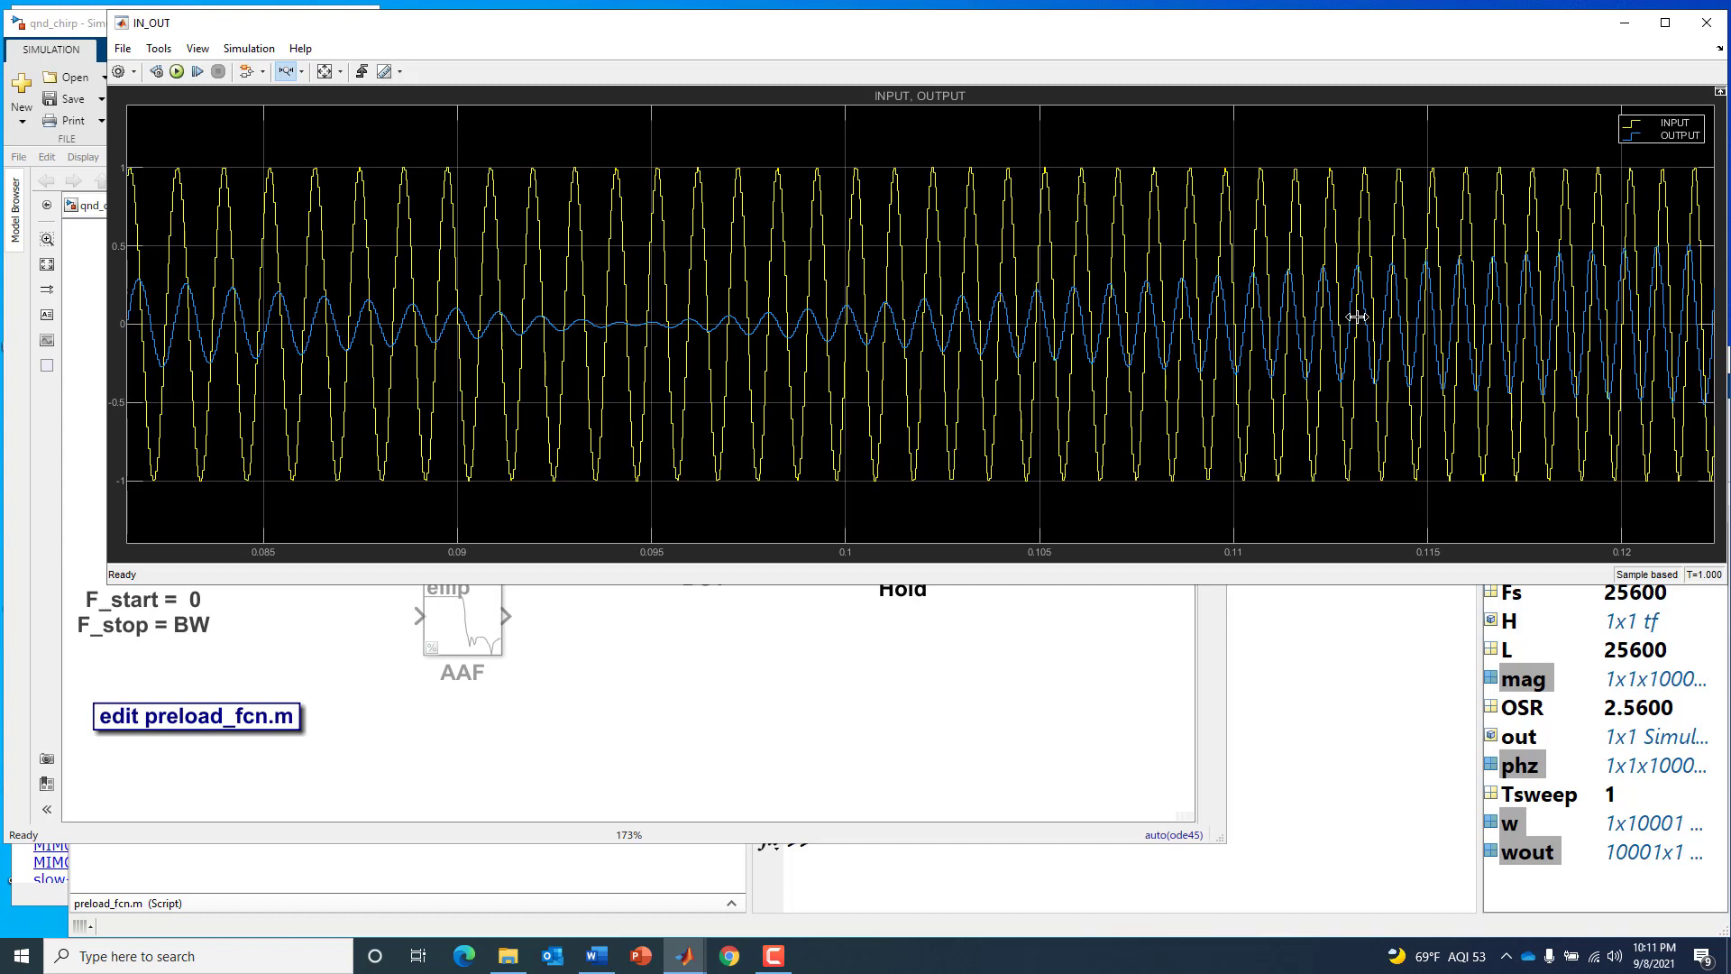
left_click_drag(1343, 311, 1444, 311)
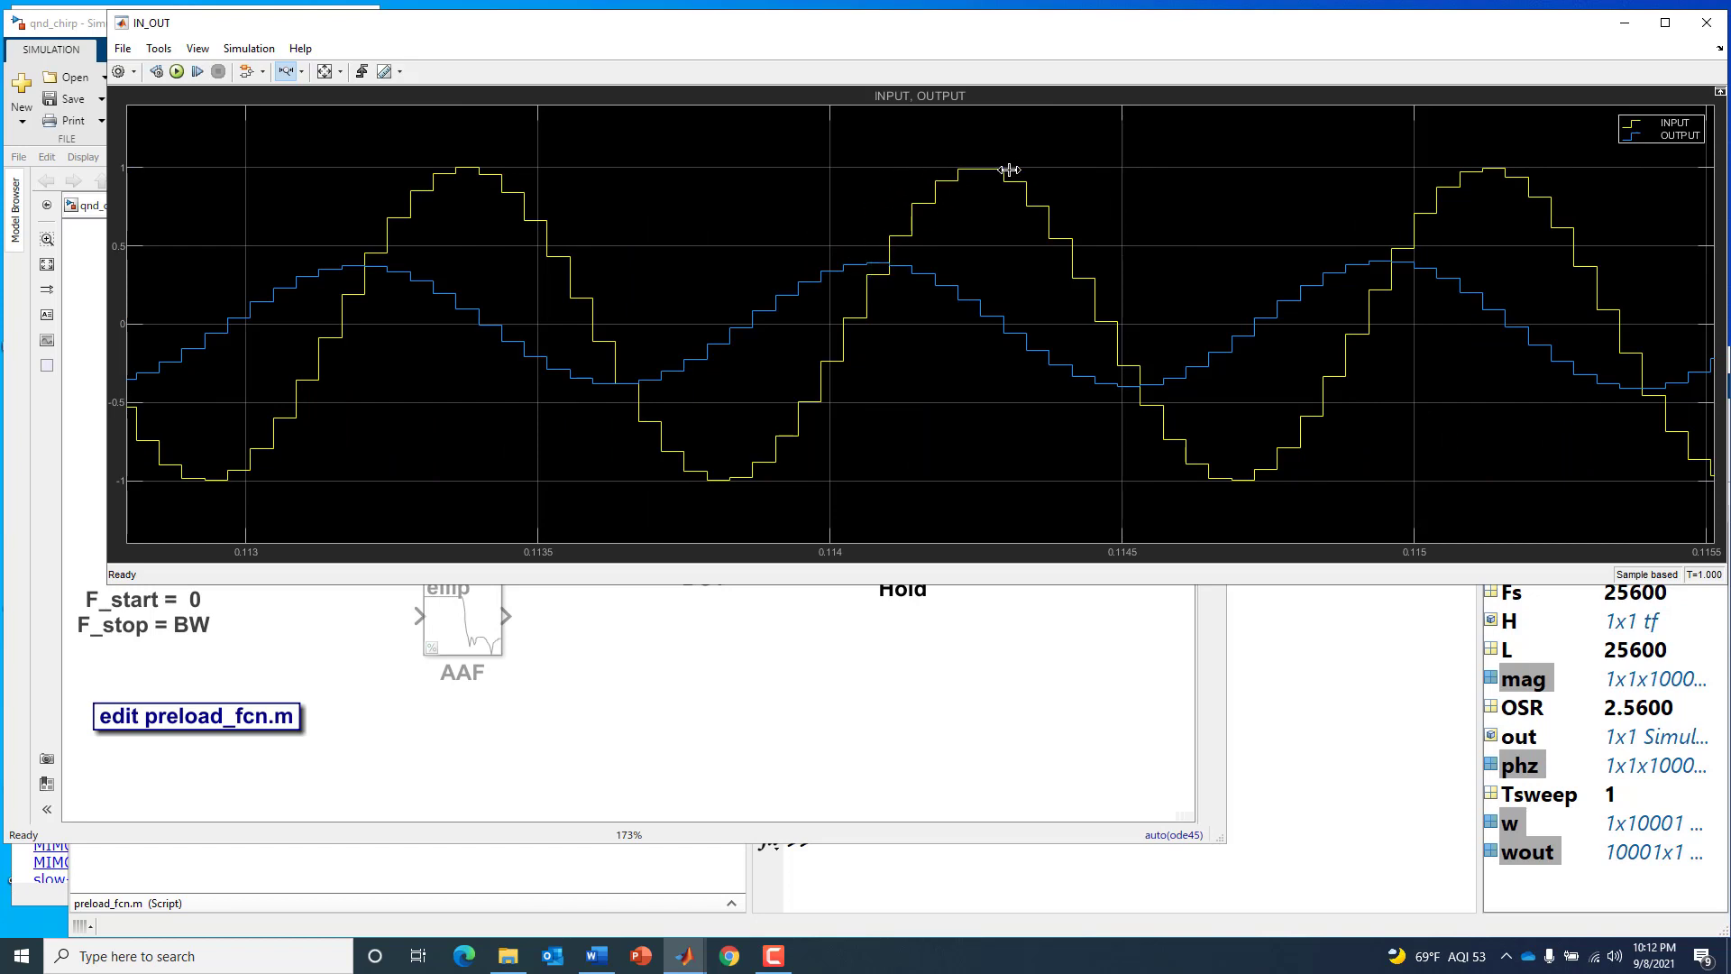
left_click(325, 72)
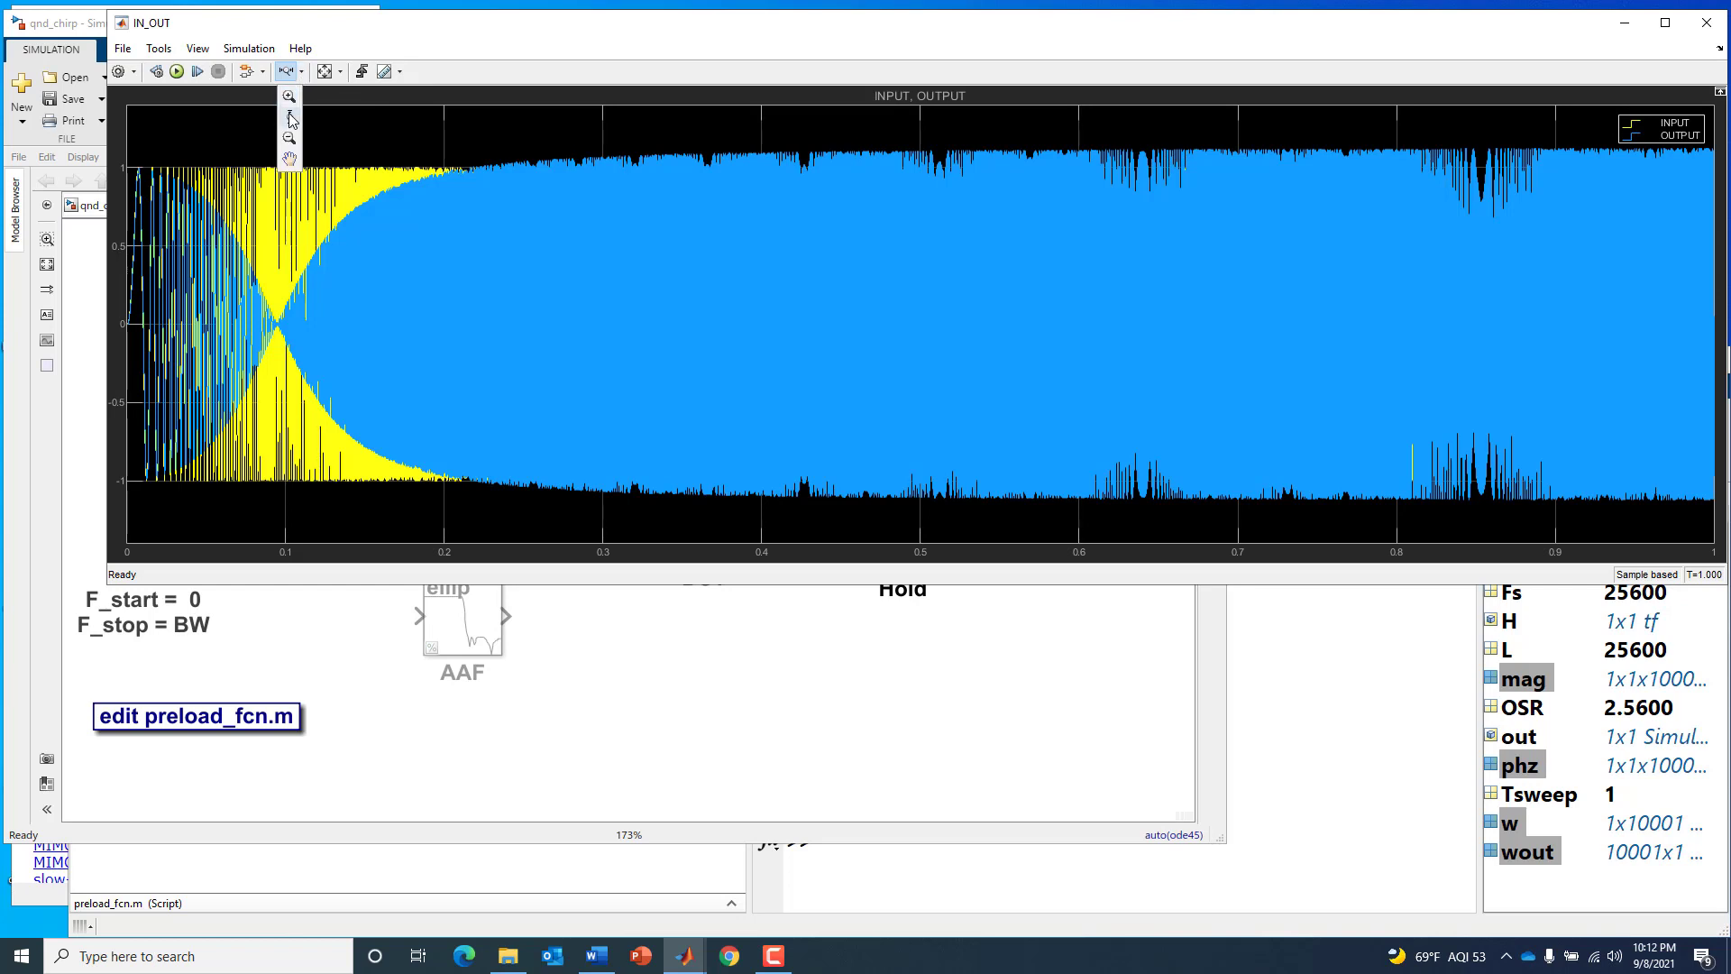
Step: Zoom vertically onto the peaks, then horizontally into 0.082–0.108 s, and rescale to 0–1 s
left_click_drag(715, 128, 715, 191)
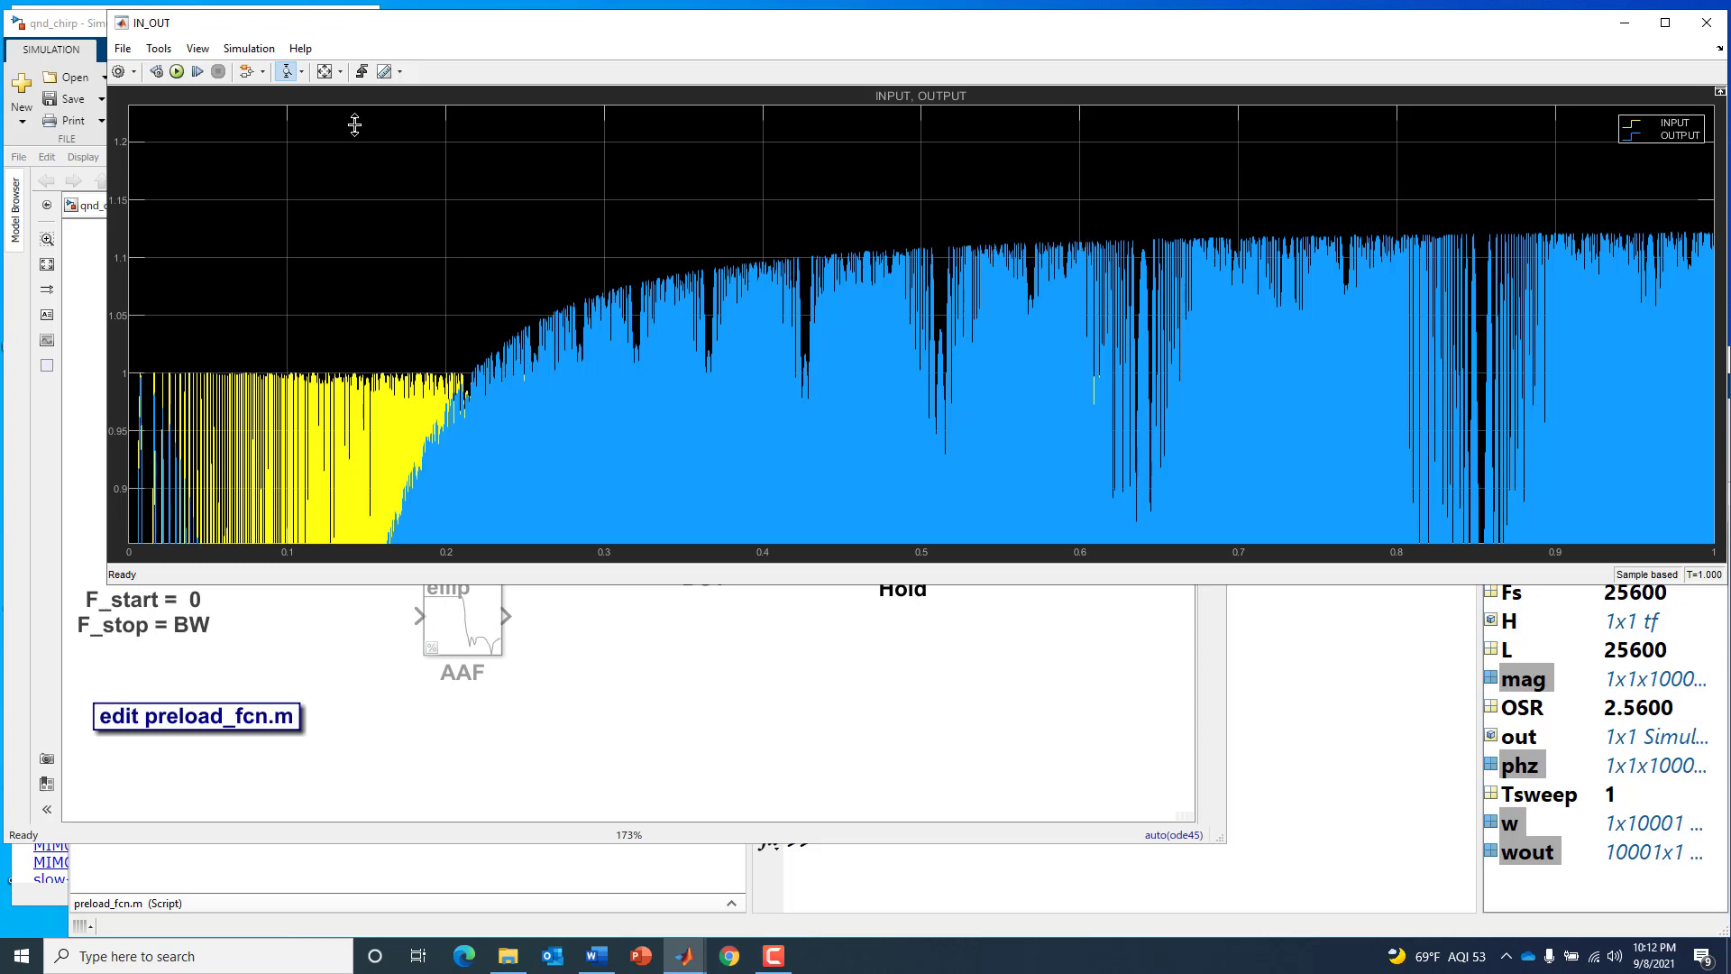
left_click(324, 72)
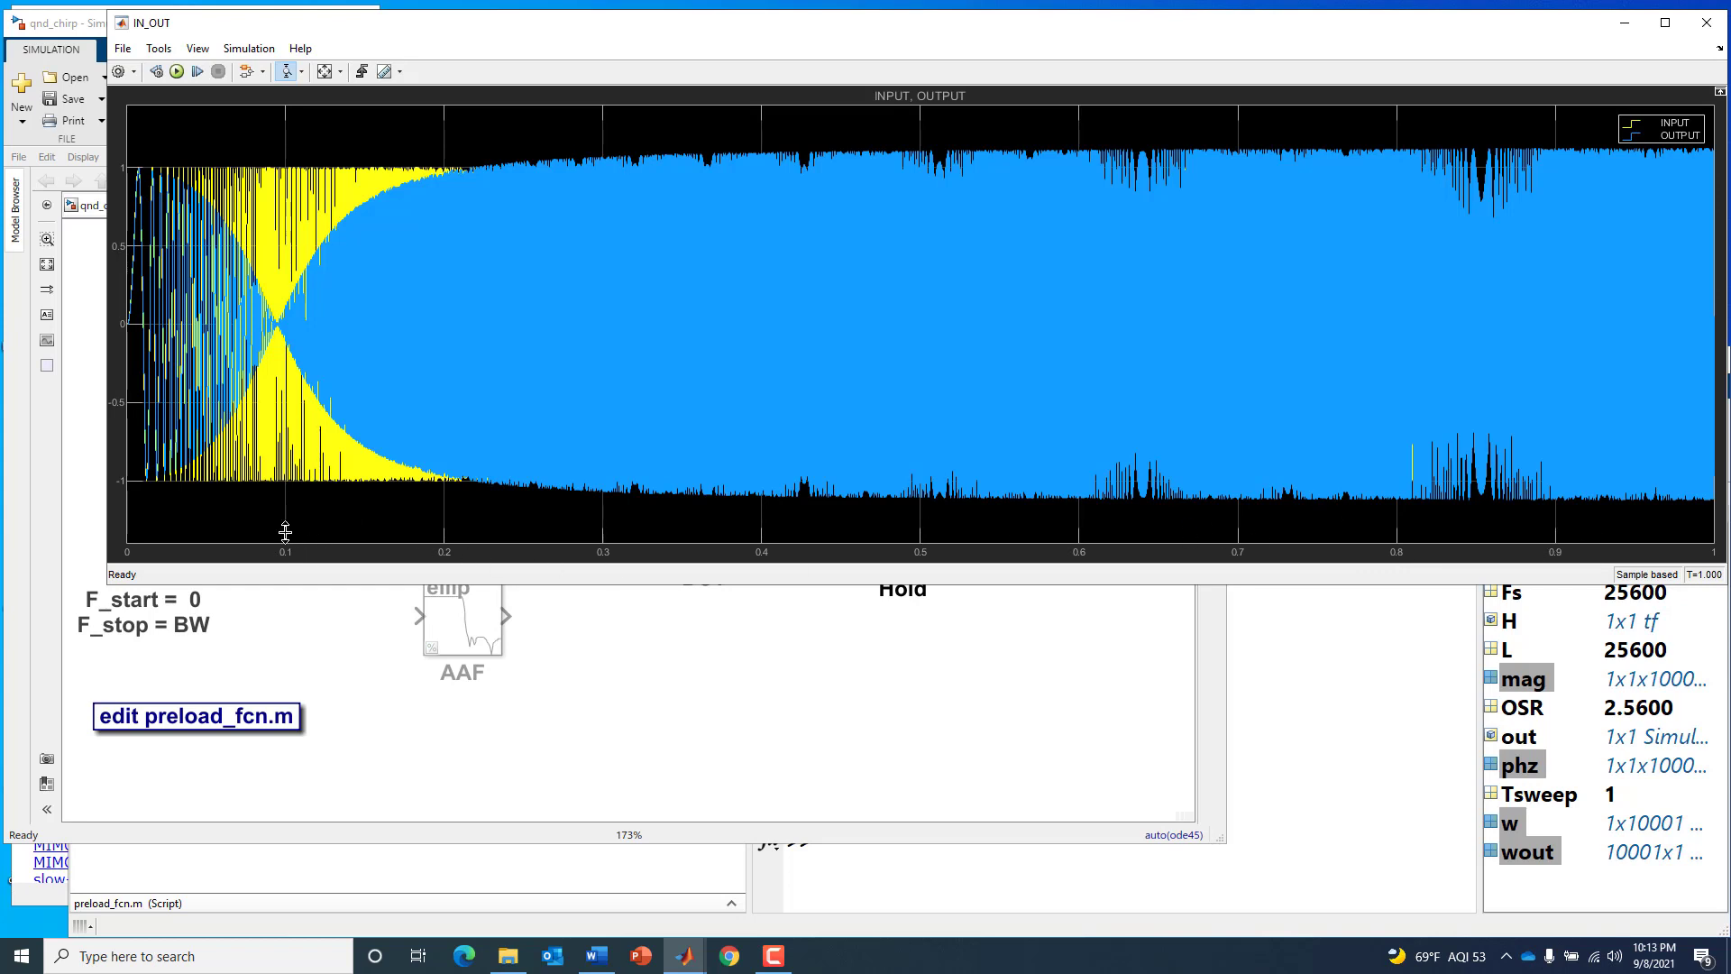
left_click(302, 71)
left_click(287, 116)
left_click_drag(260, 315, 301, 317)
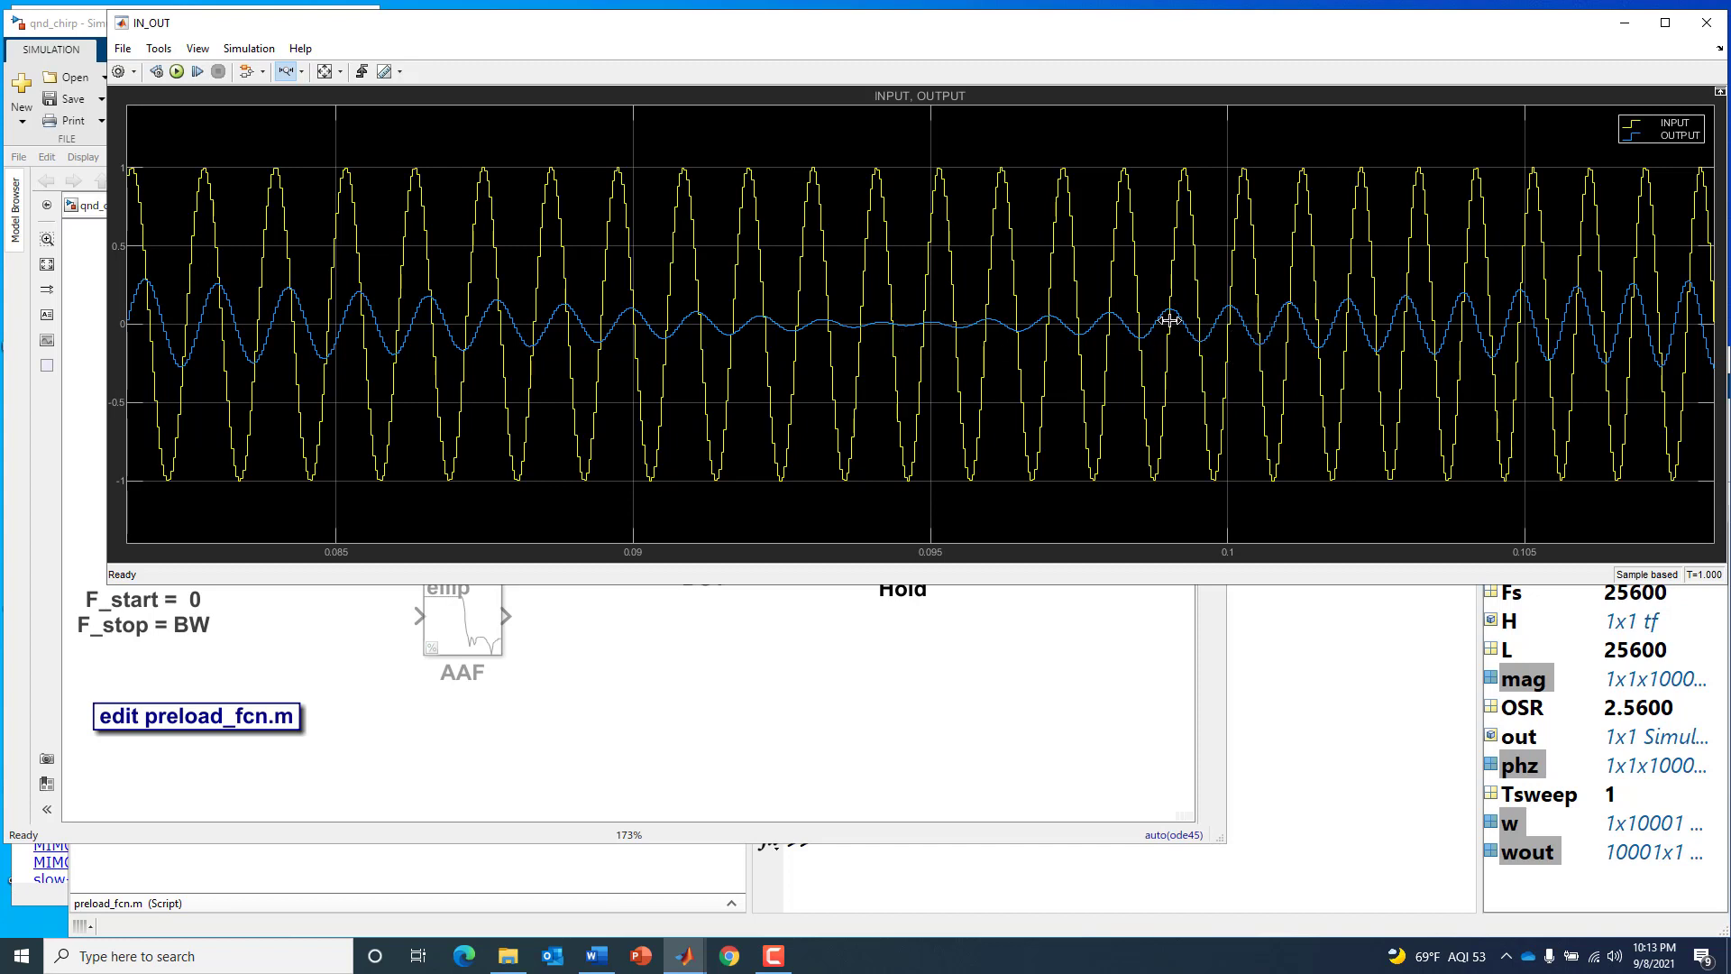
left_click(331, 78)
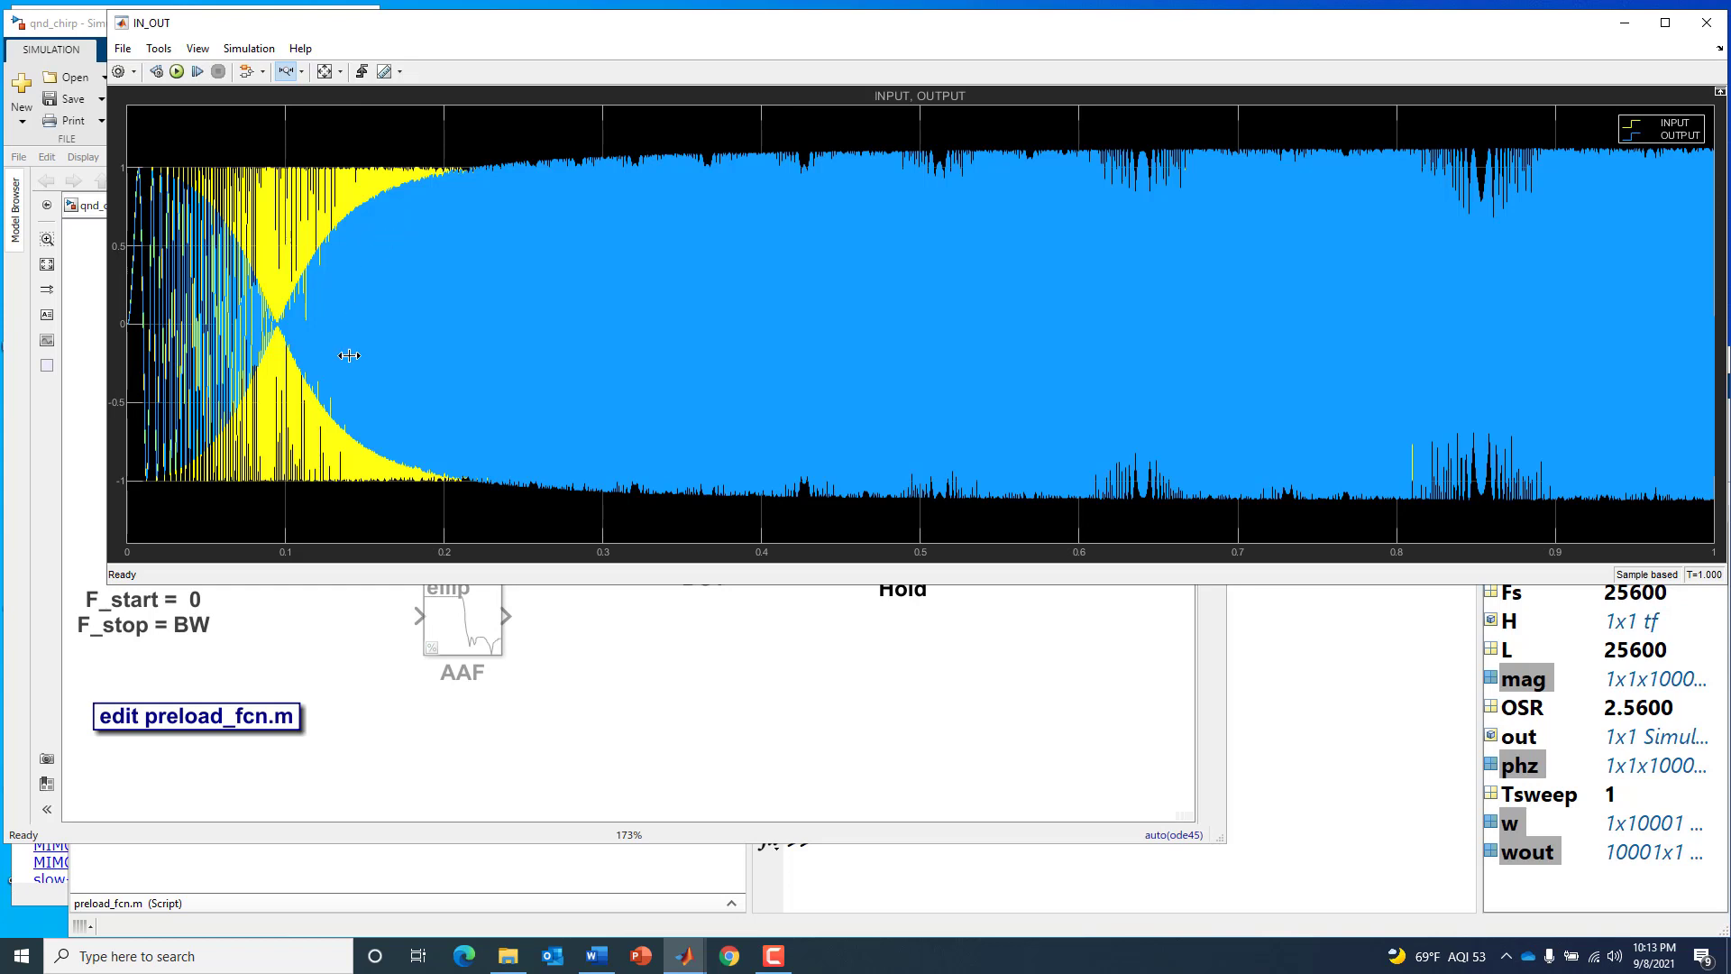
Step: Select H's printed transfer function in MATLAB, then switch back through the IN_OUT scope to qnd_chirp
left_click(1395, 786)
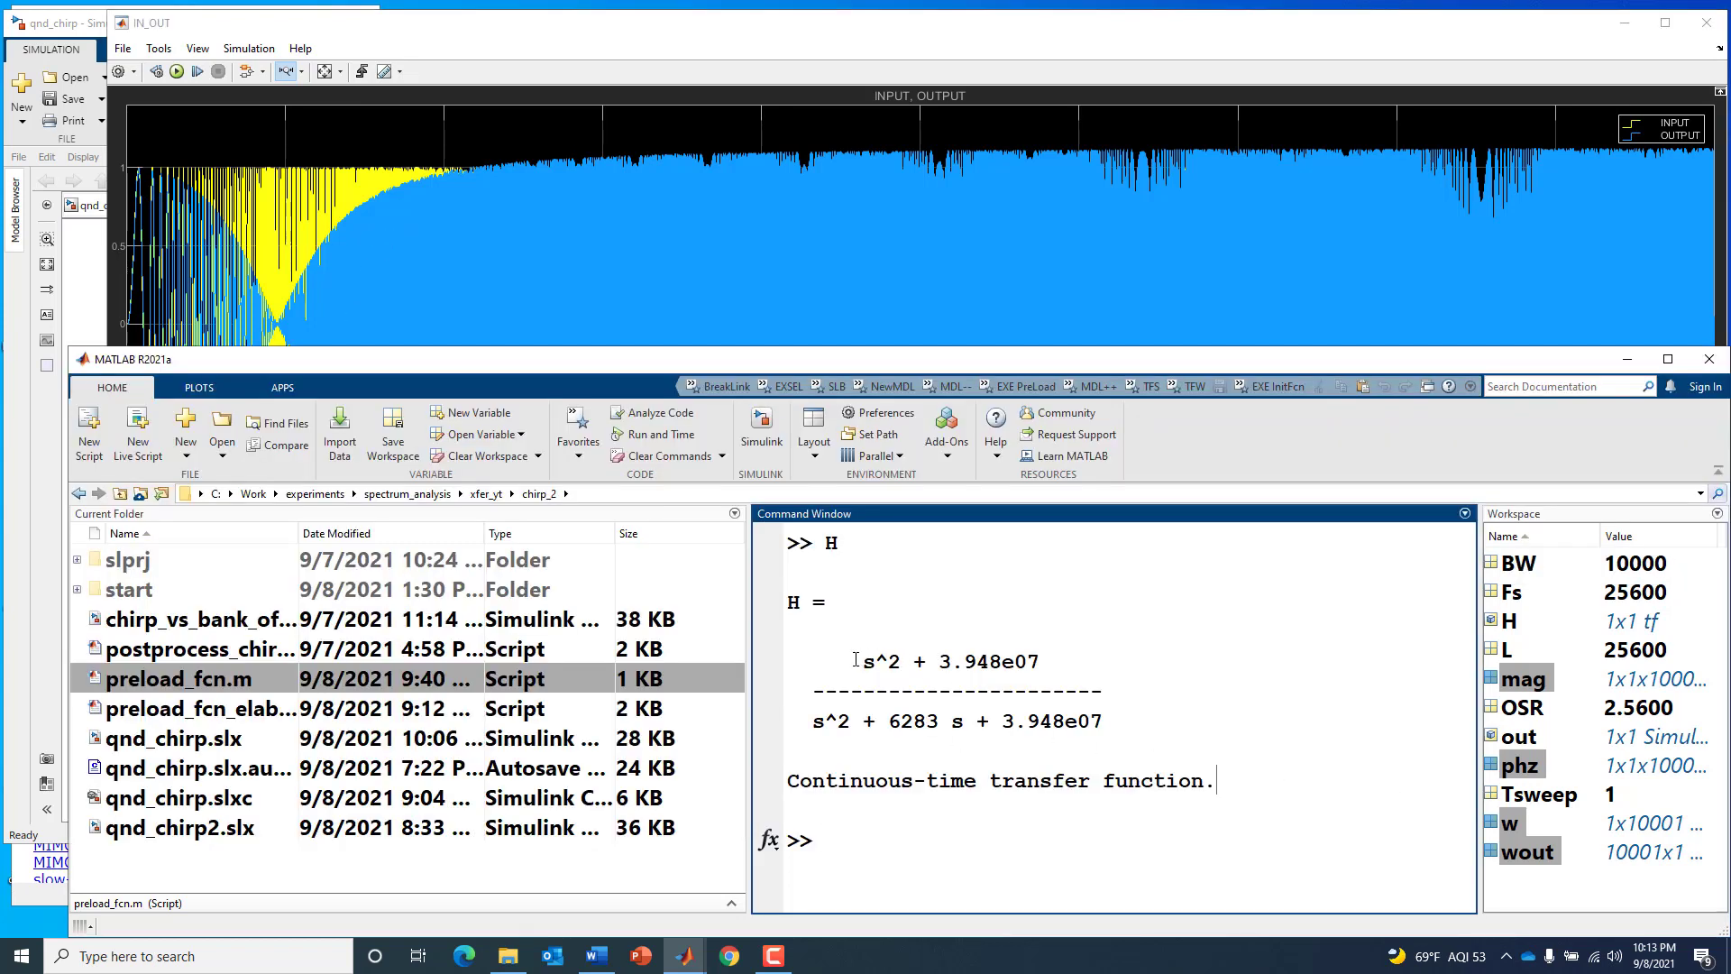
left_click_drag(856, 660, 1235, 754)
left_click(433, 33)
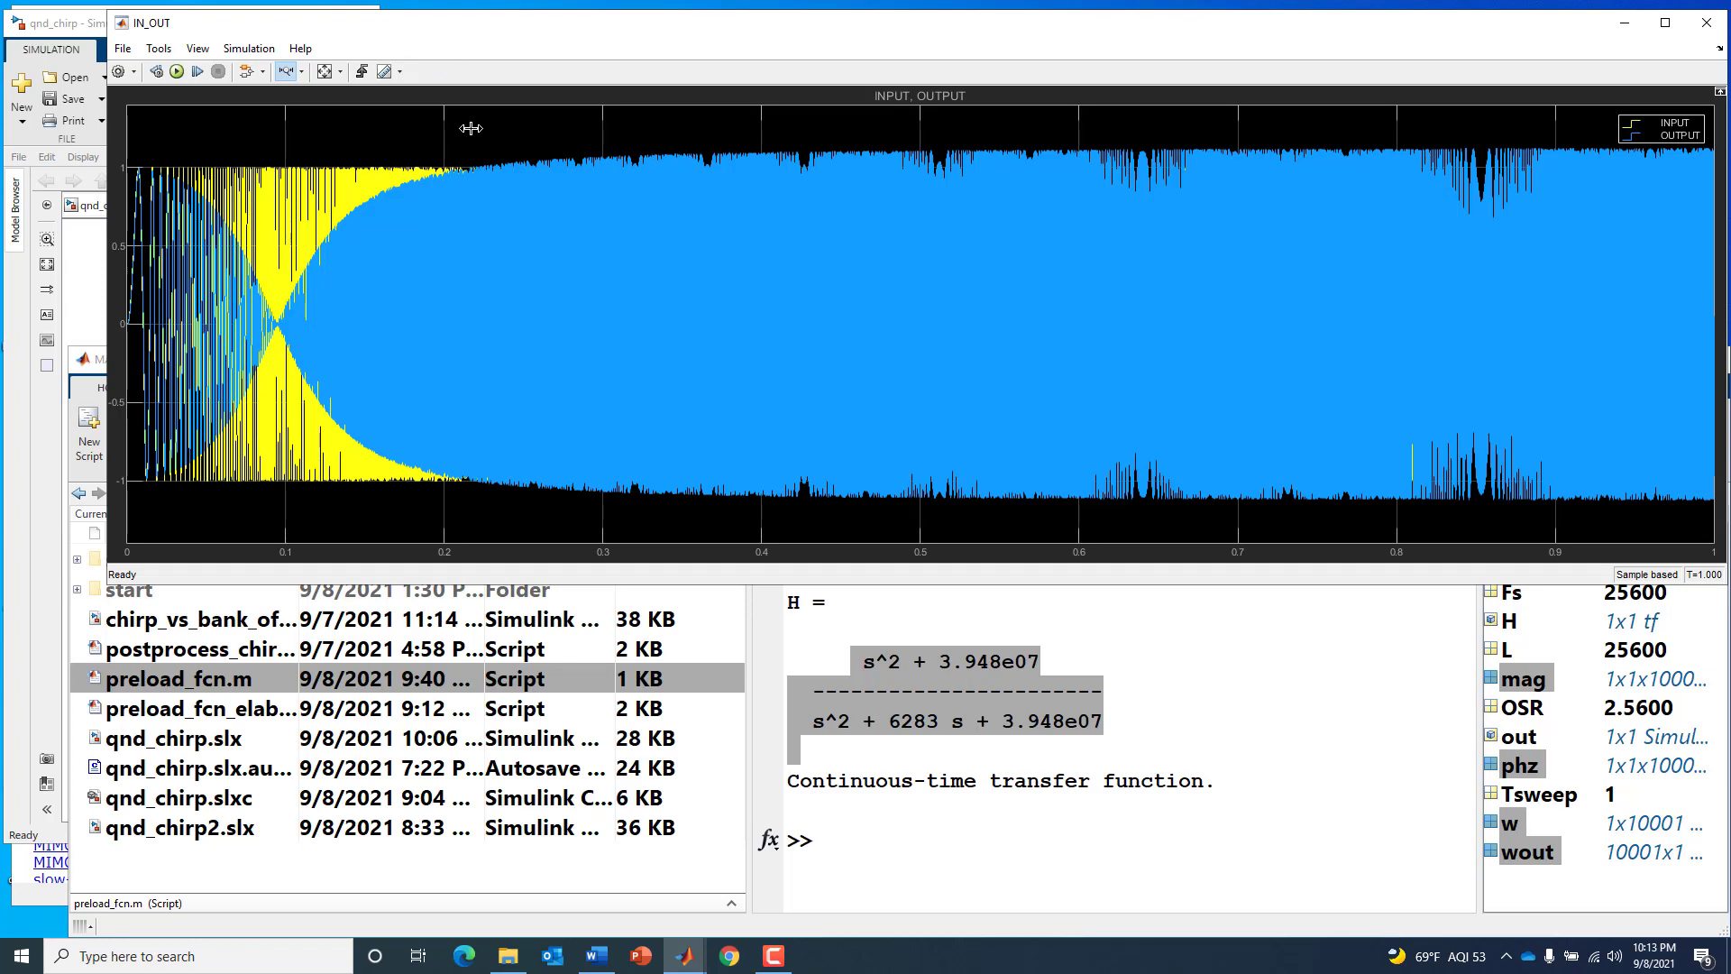
left_click(91, 316)
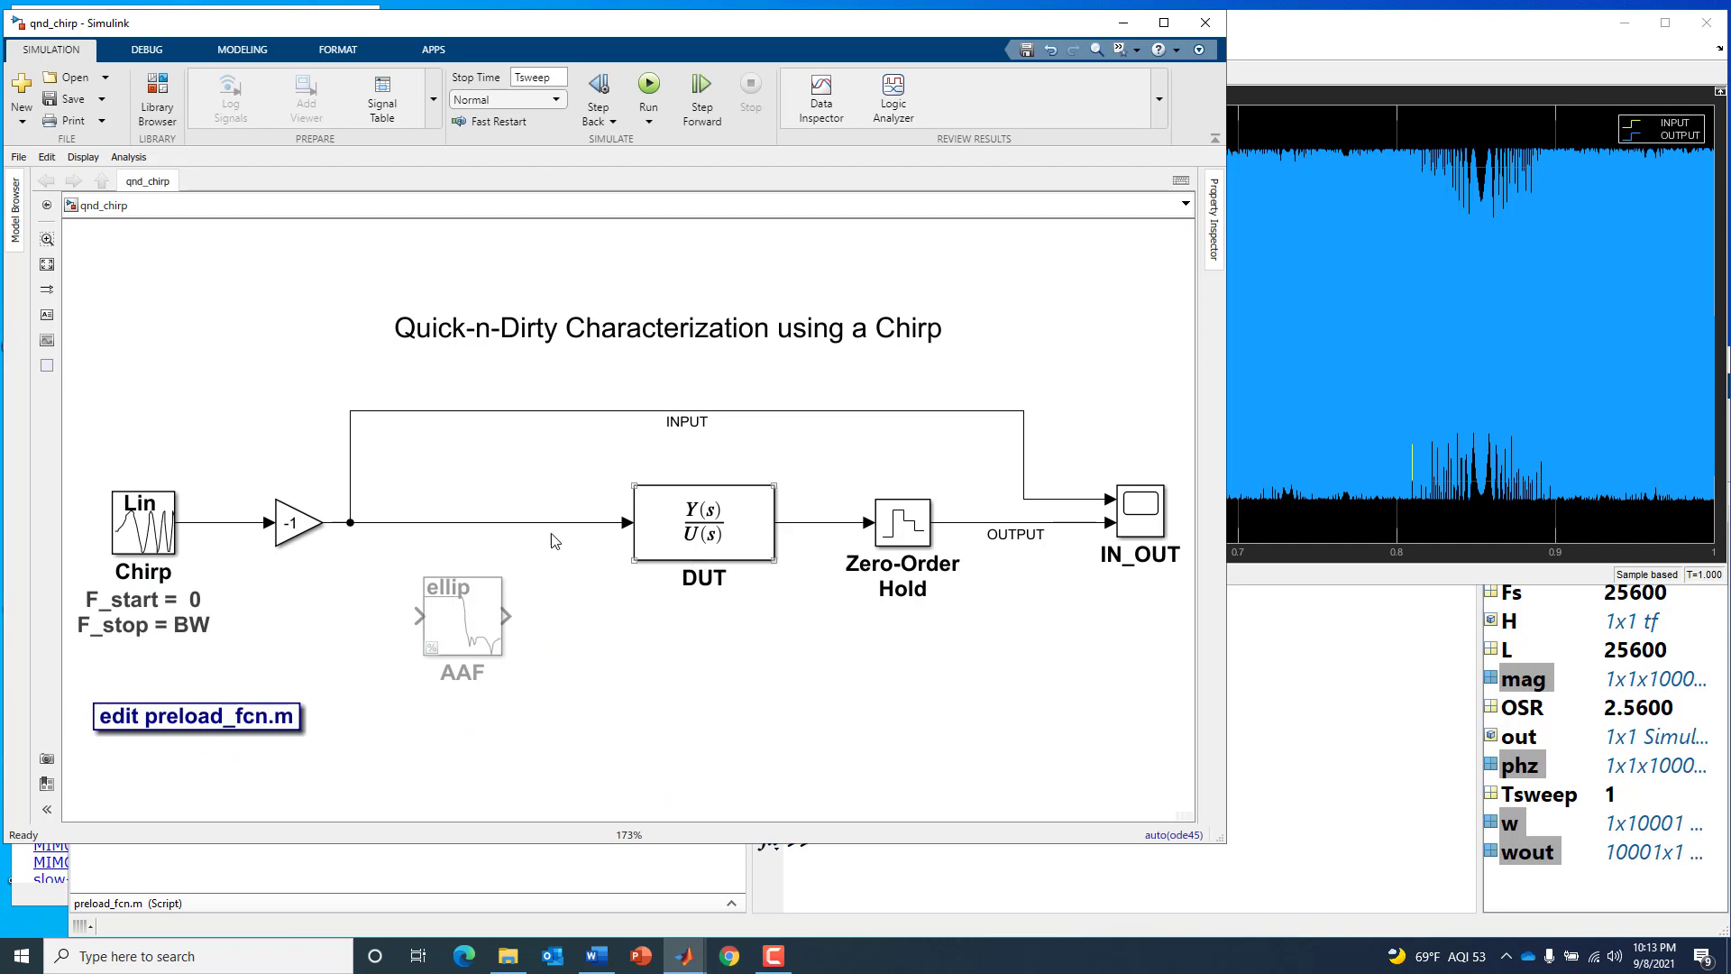
left_click(136, 486)
left_click(1386, 52)
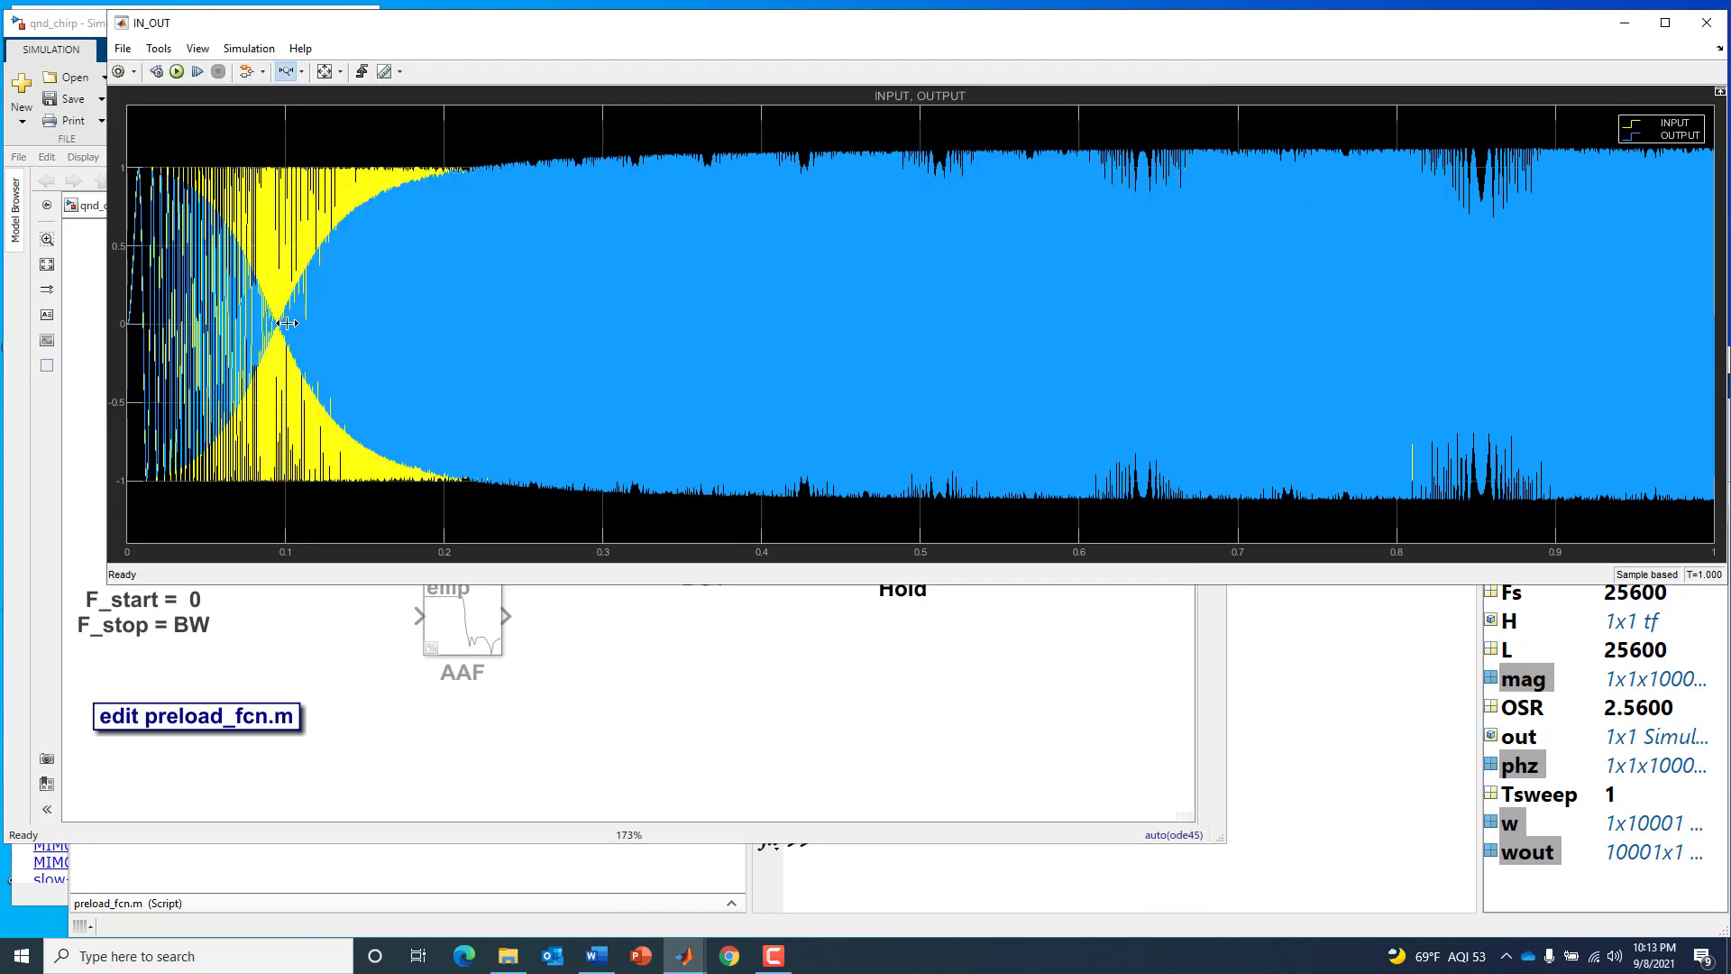
left_click(629, 706)
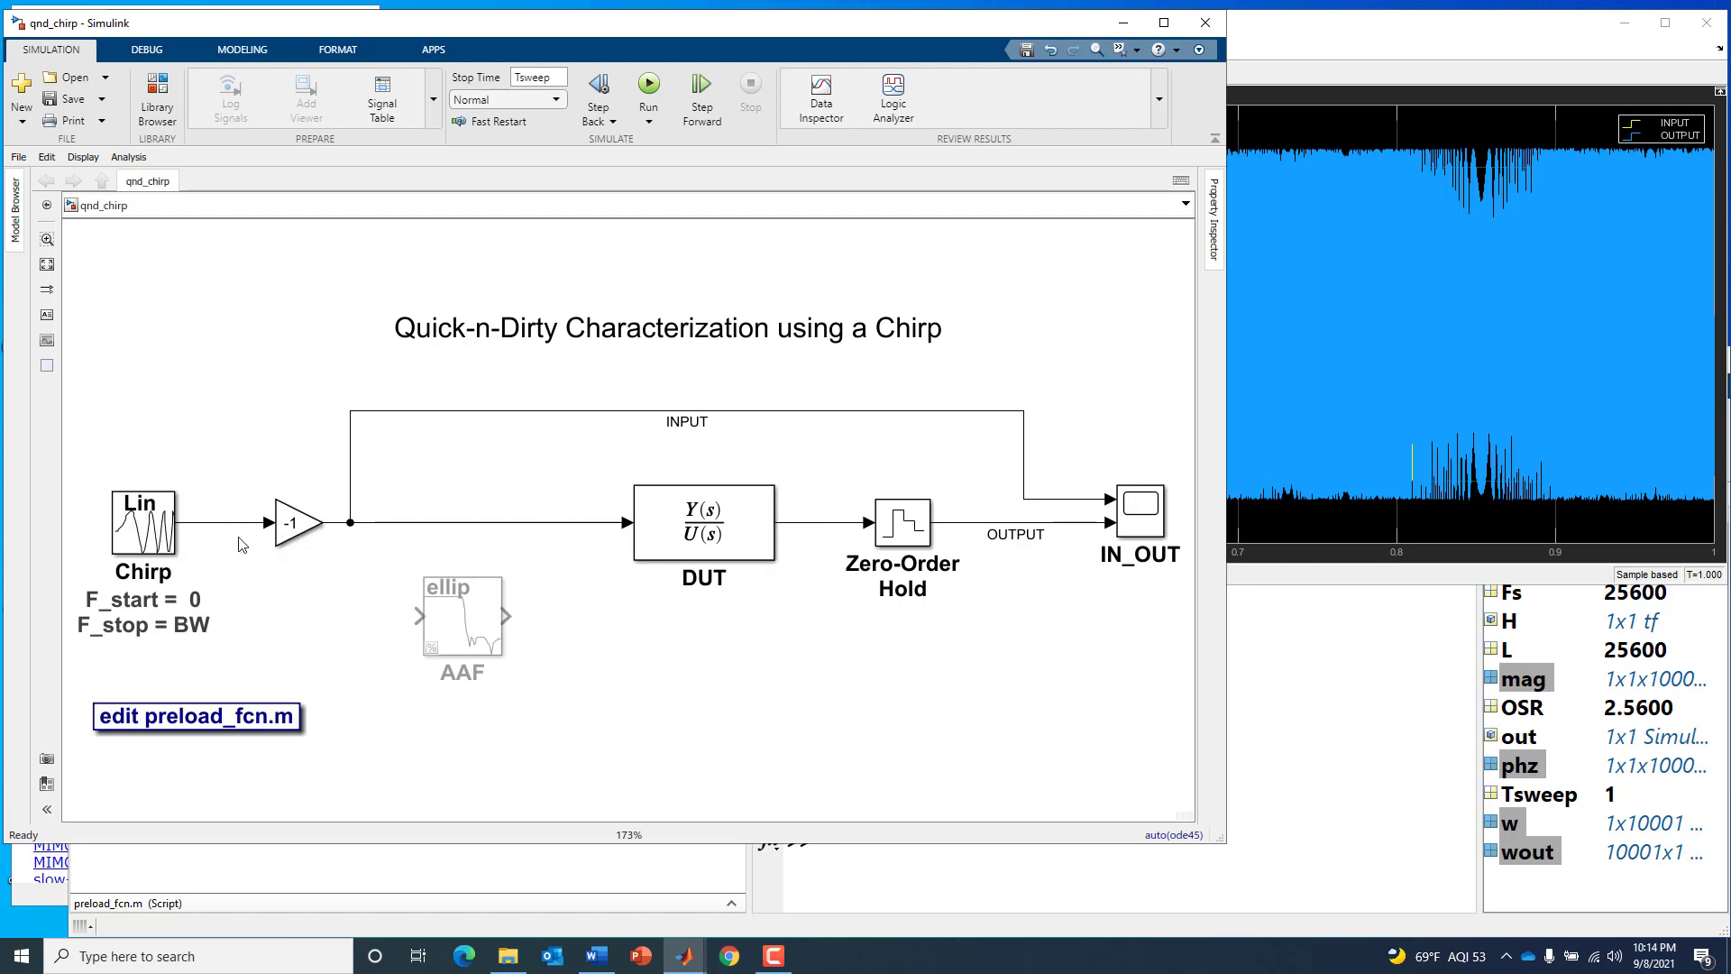
Step: Colour all blocks by sample time, show the legend as rates (D1 25.6000e+003), and fit the diagram
left_click(48, 294)
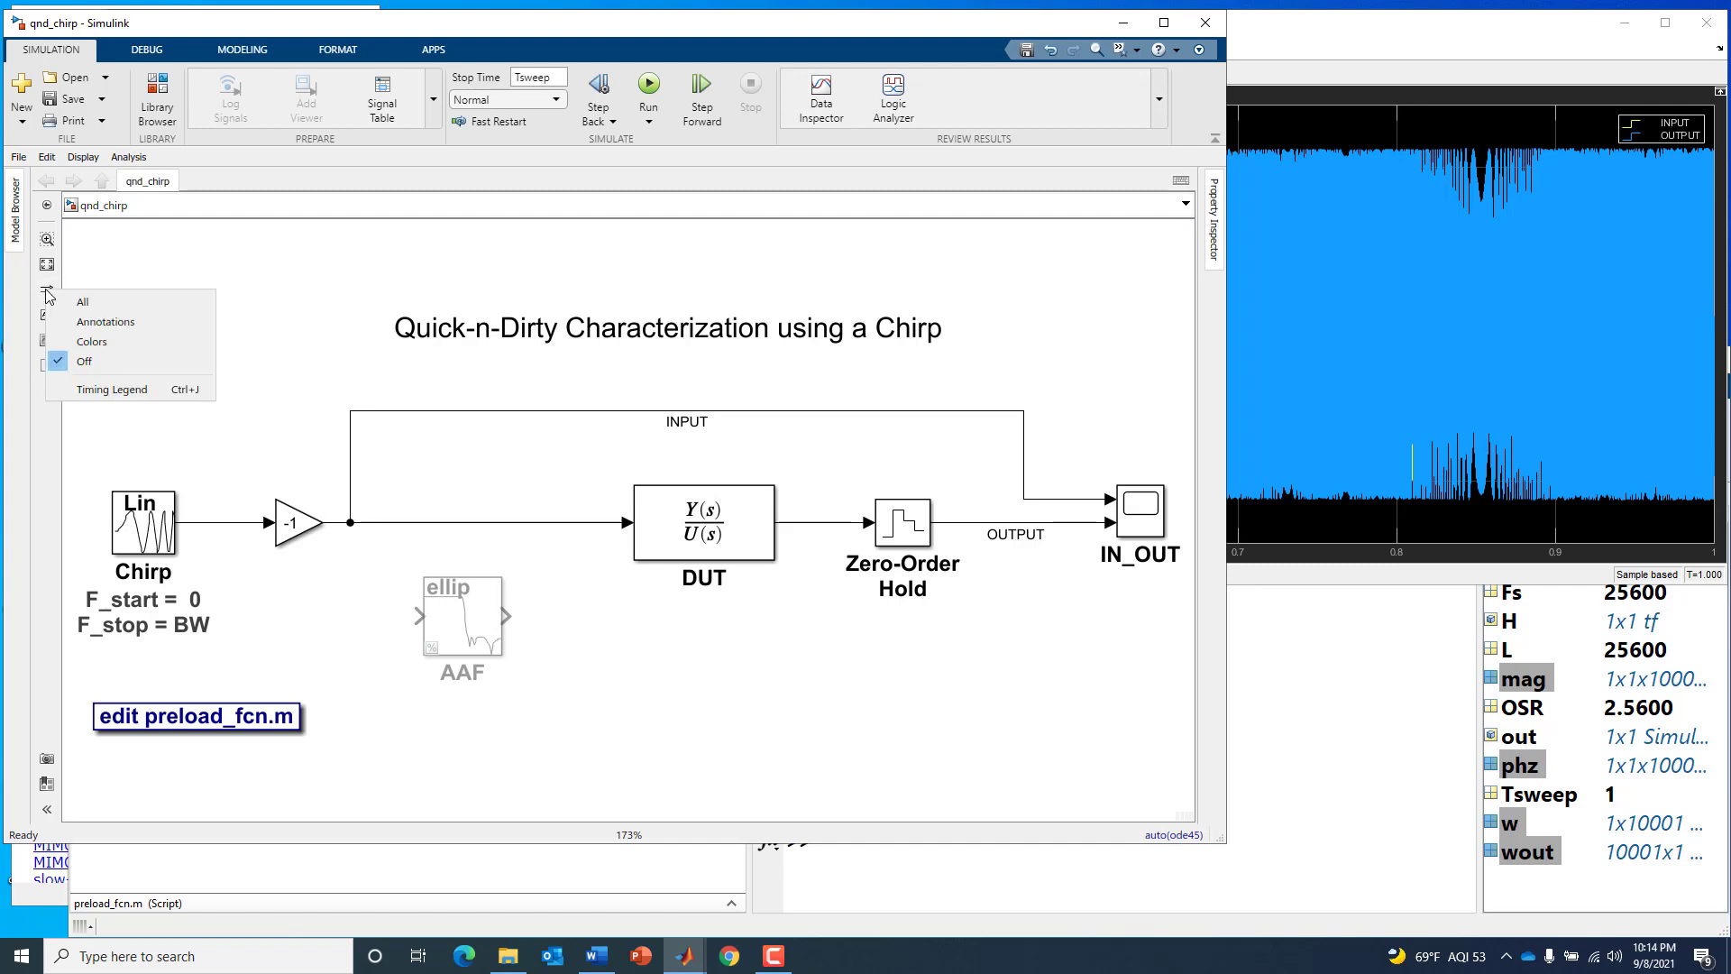
left_click(81, 305)
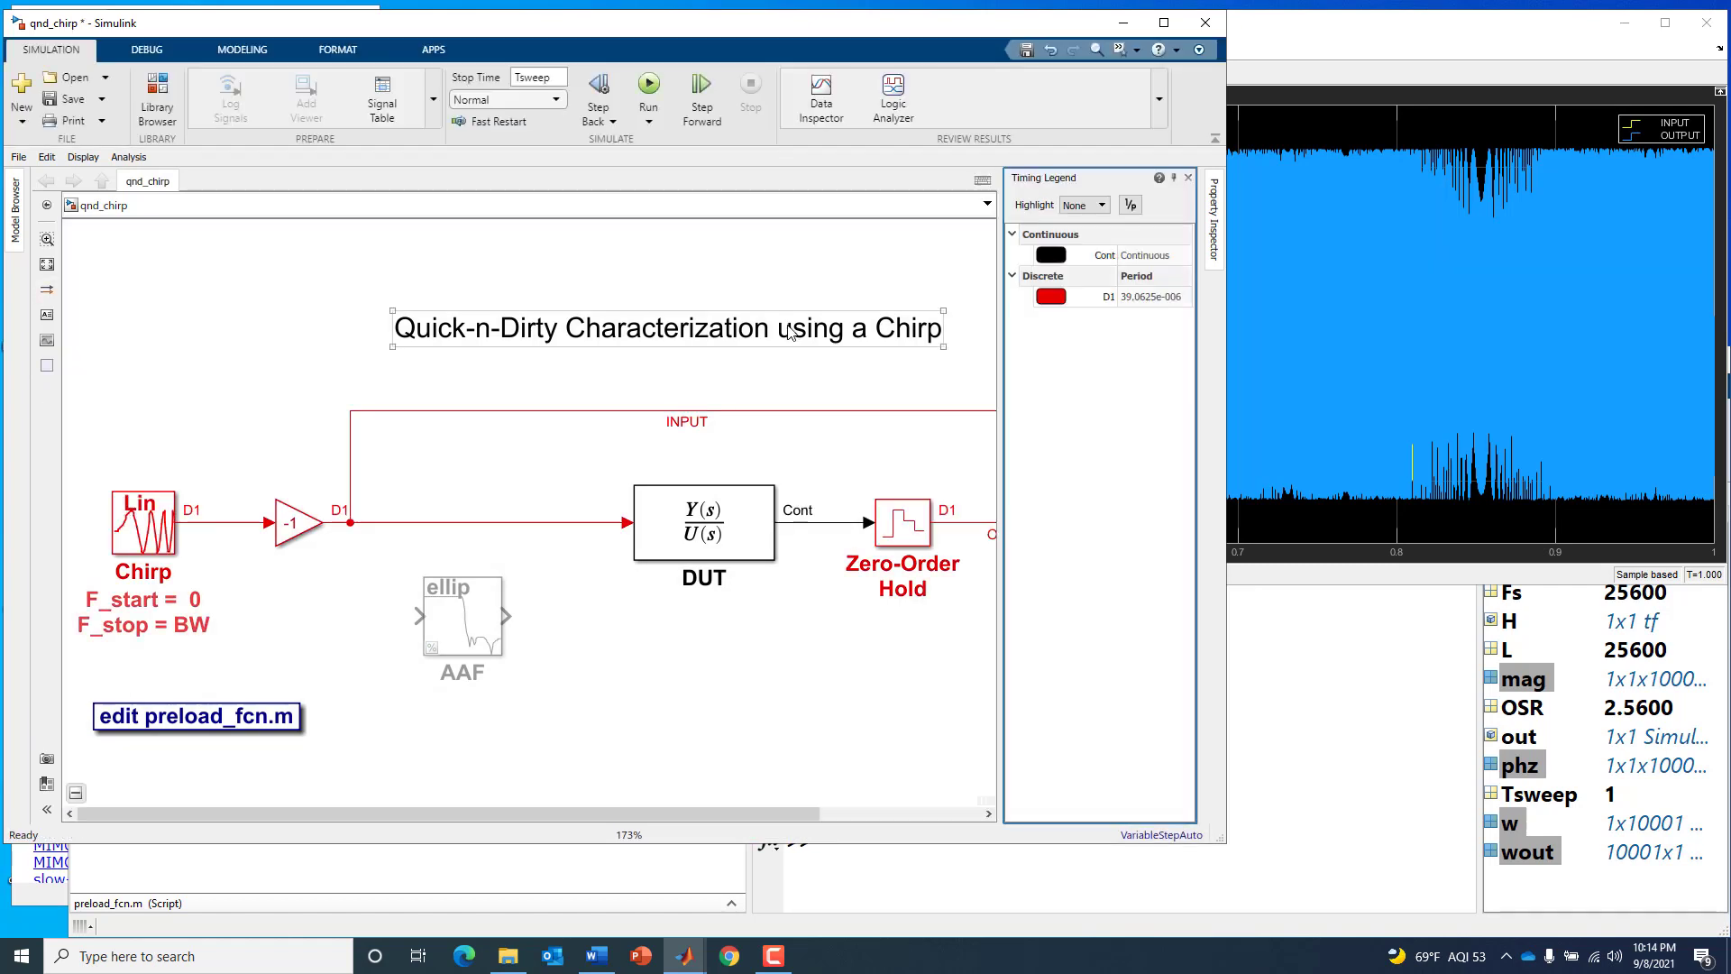
left_click(1131, 205)
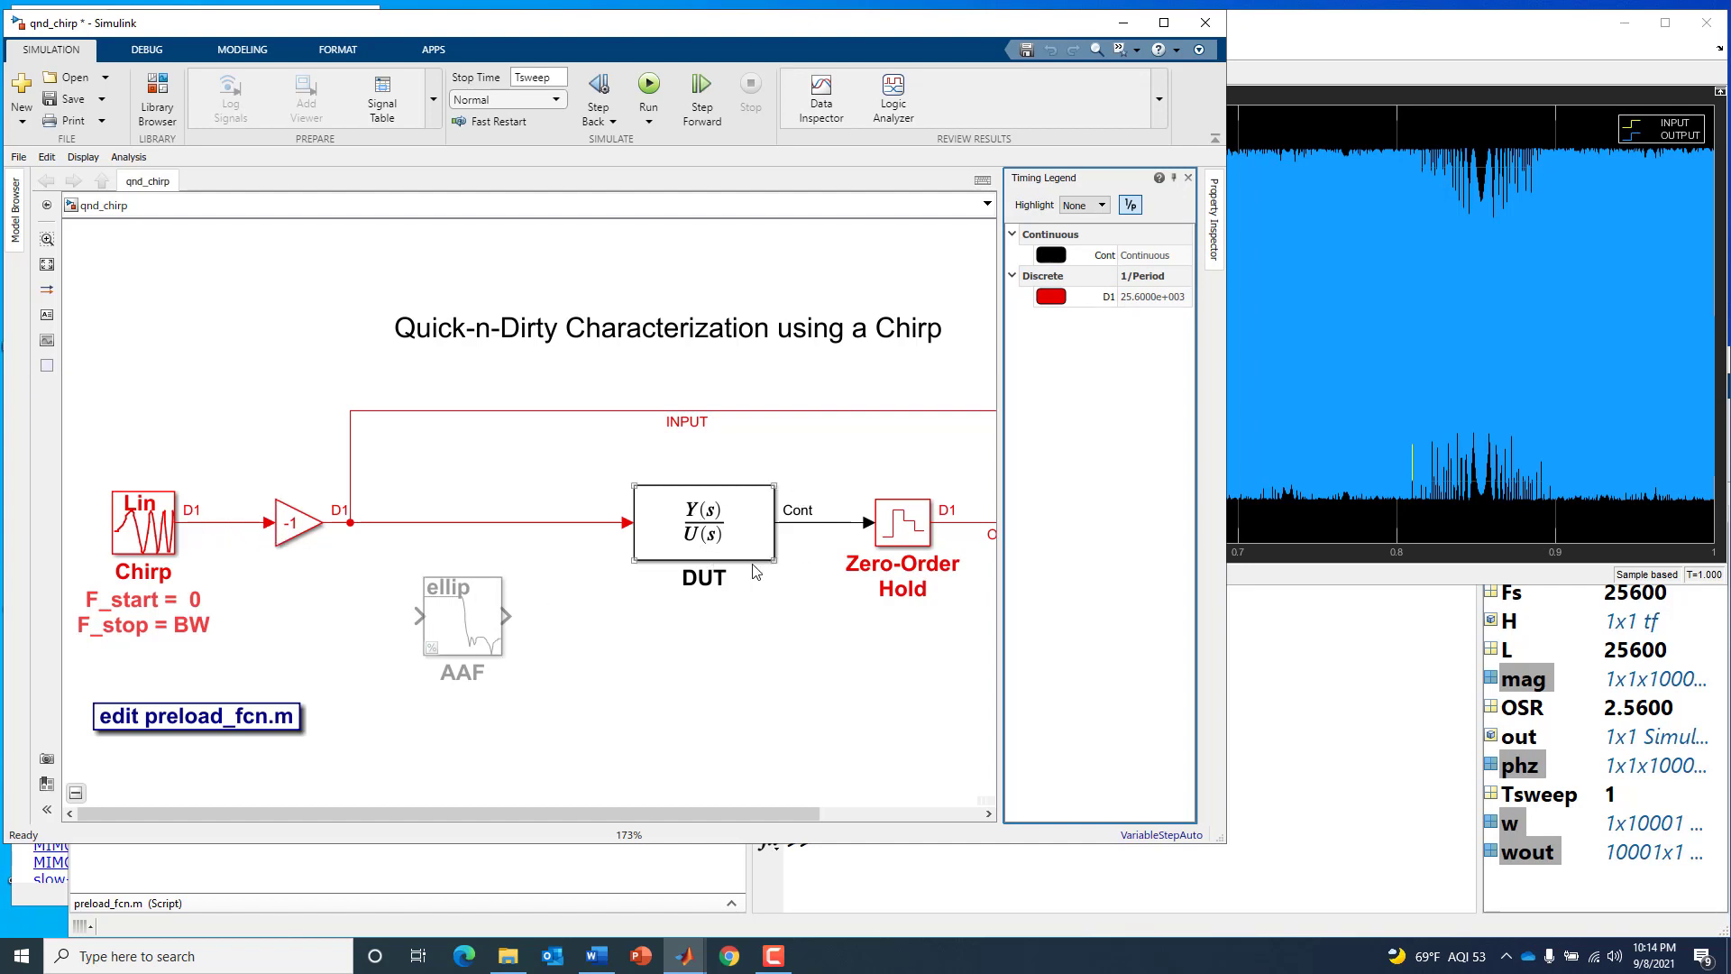
left_click(794, 613)
key("space")
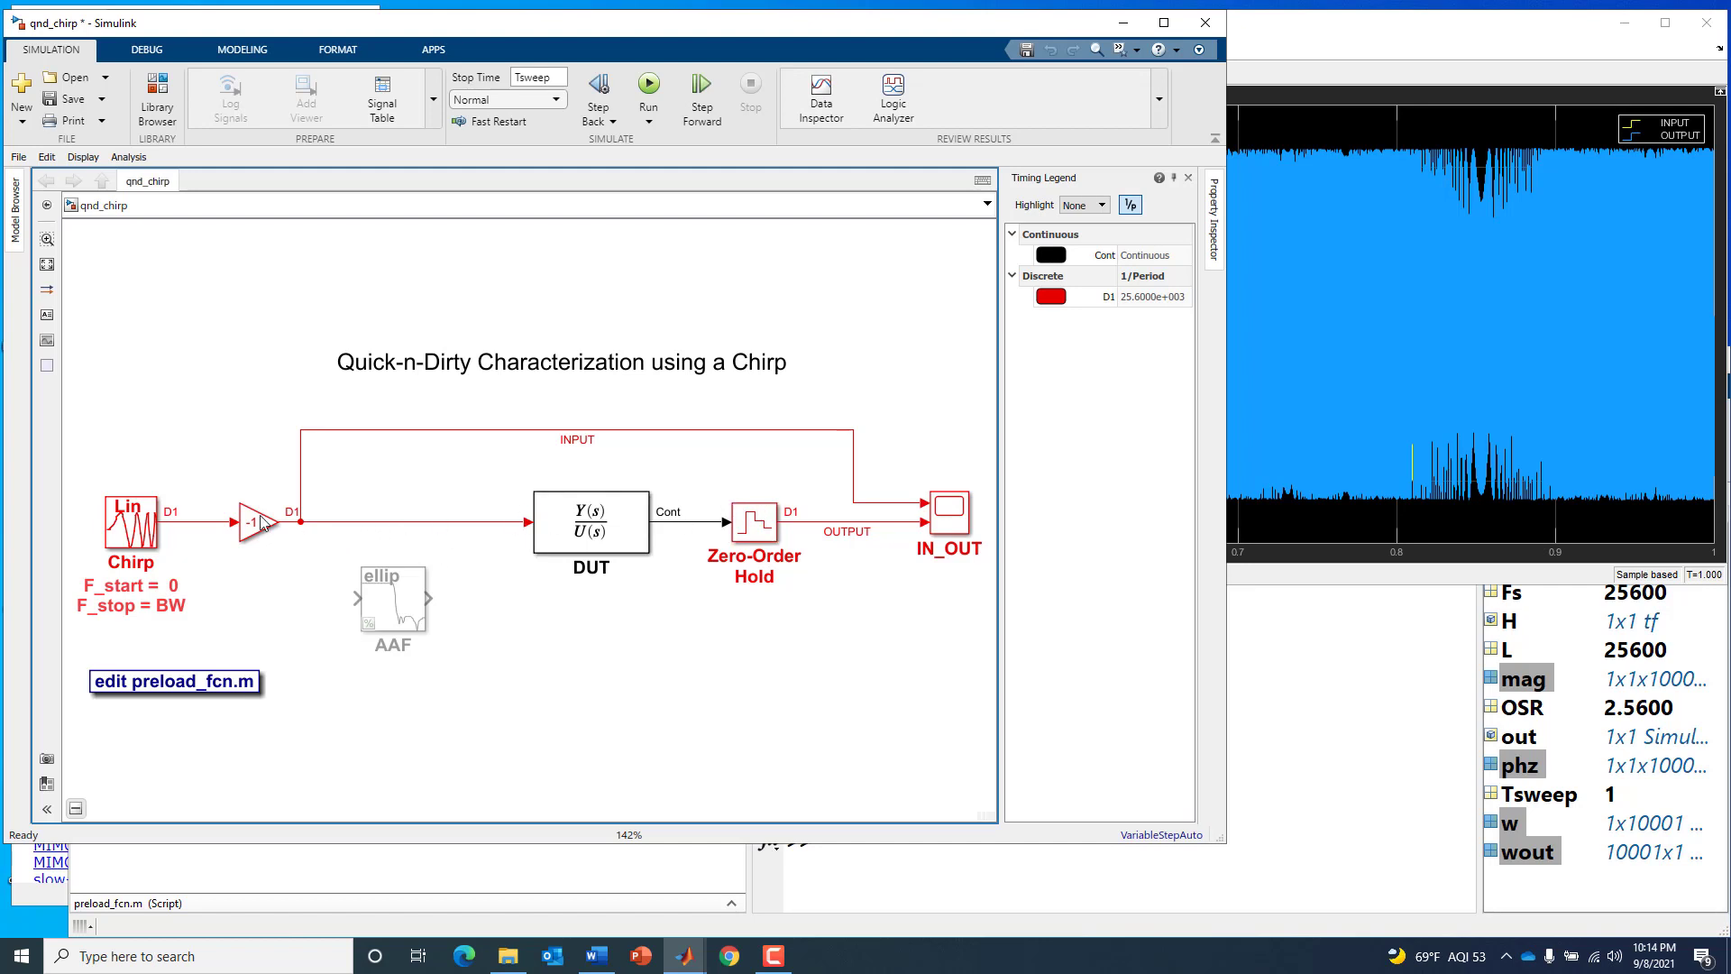
Step: Inspect the Chirp, -1 gain and Zero-Order Hold blocks, then insert the ellip AAF block before the DUT
left_click_drag(104, 467, 292, 575)
left_click(546, 624)
left_click(272, 537)
left_click(379, 649)
left_click(773, 518)
left_click(755, 540)
left_click_drag(377, 608, 402, 531)
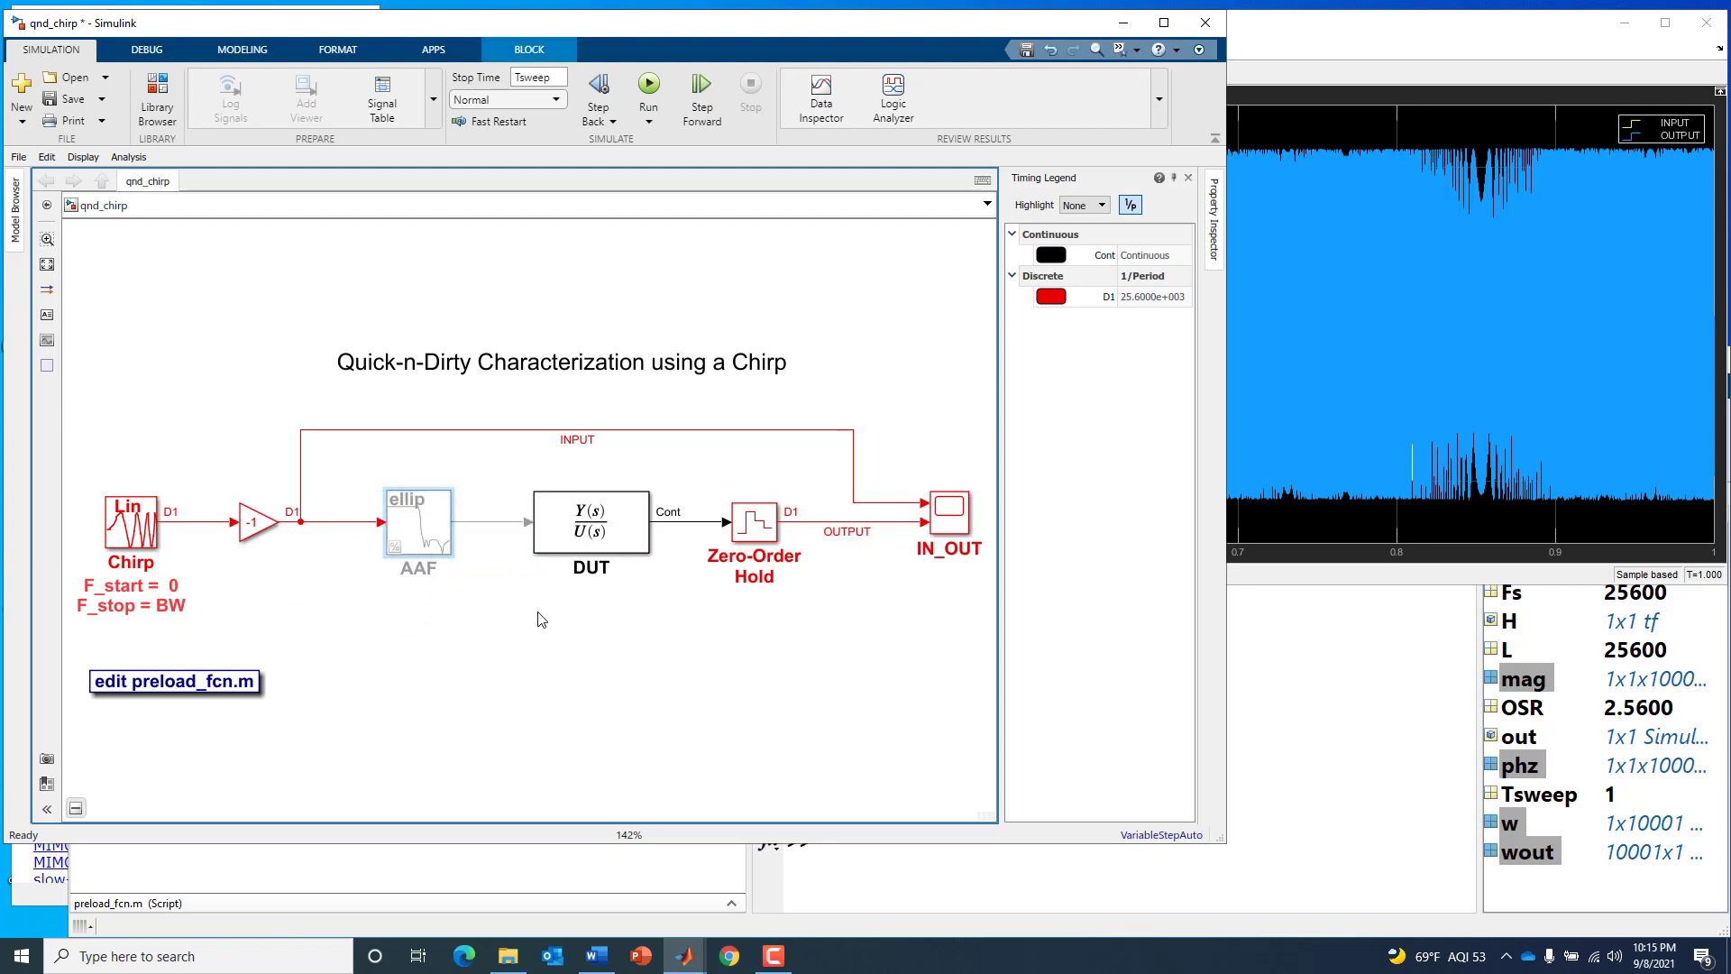
Step: Uncomment AAF and confirm its order-8 elliptic lowpass: 2*pi*BW edge, 0.5 dB ripple, 80 dB stopband
right_click(418, 514)
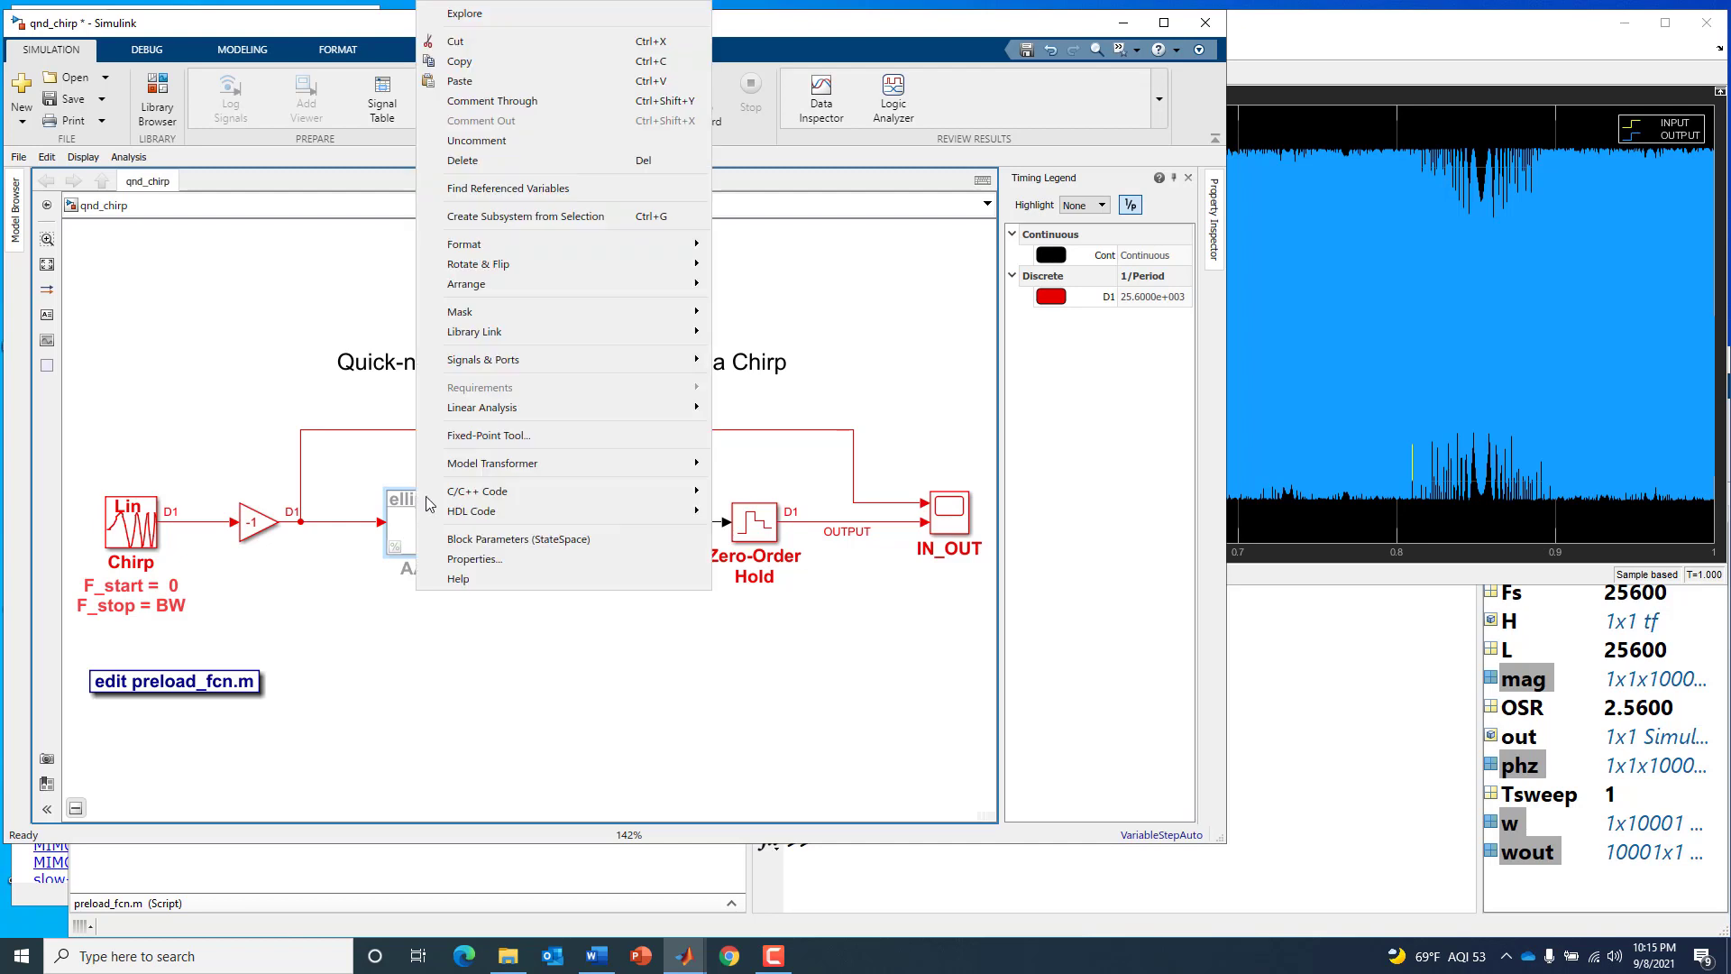
left_click(469, 145)
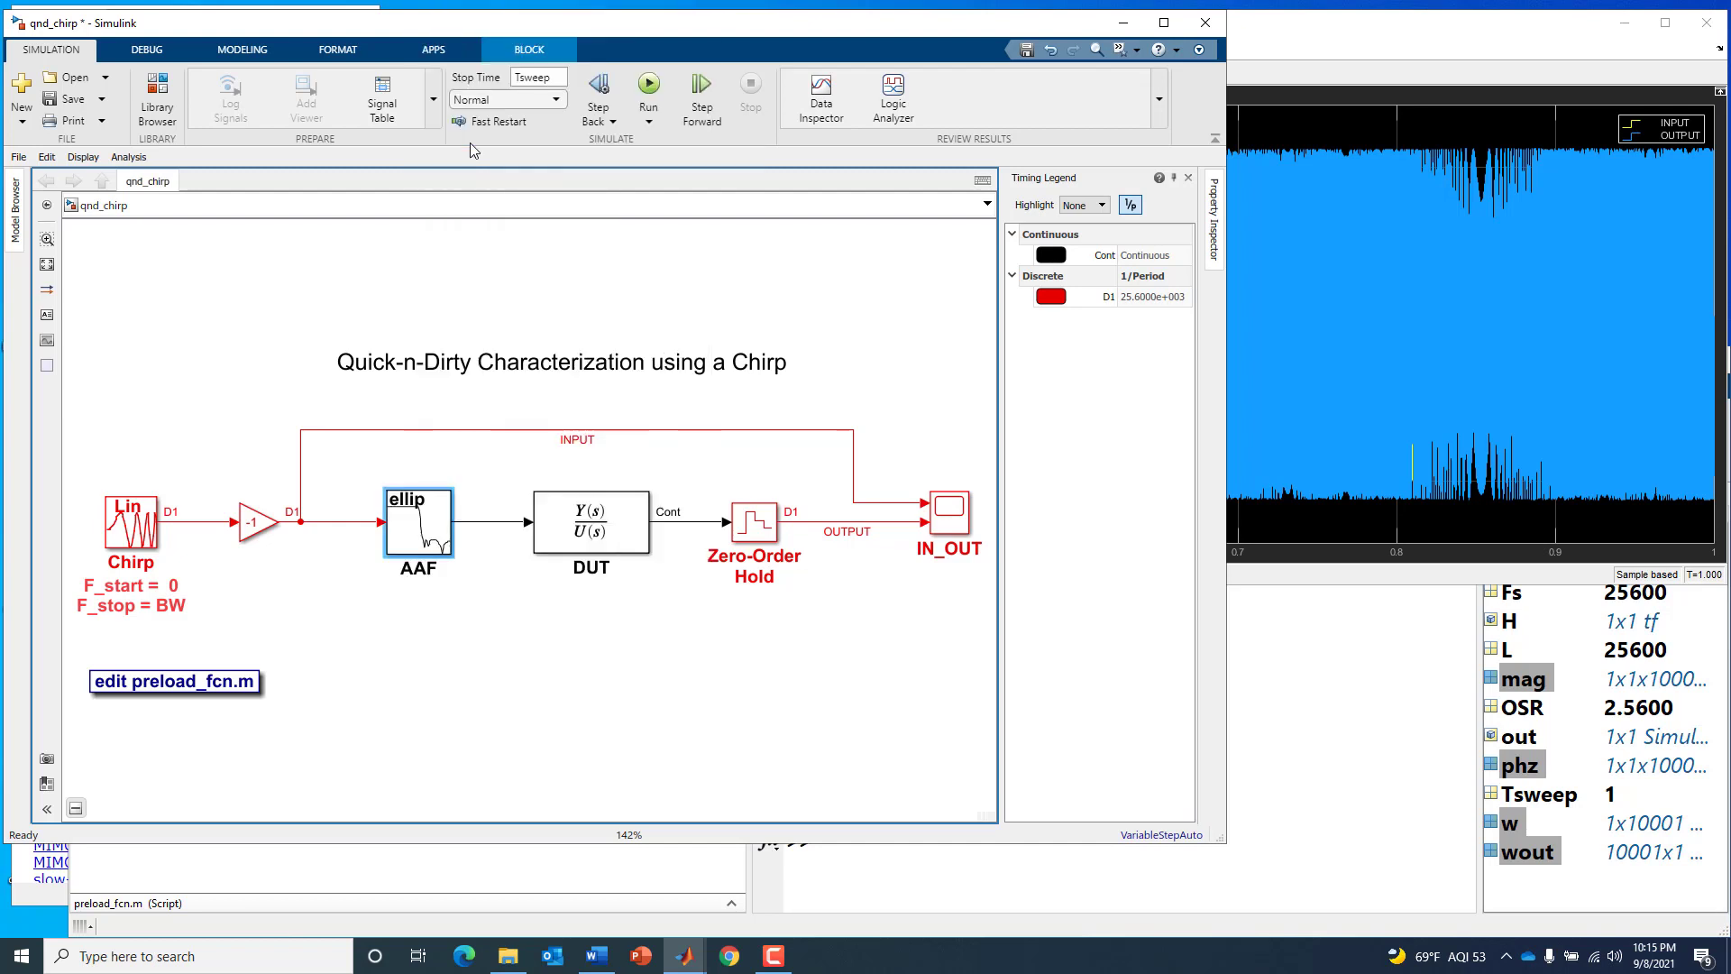
double_click(420, 514)
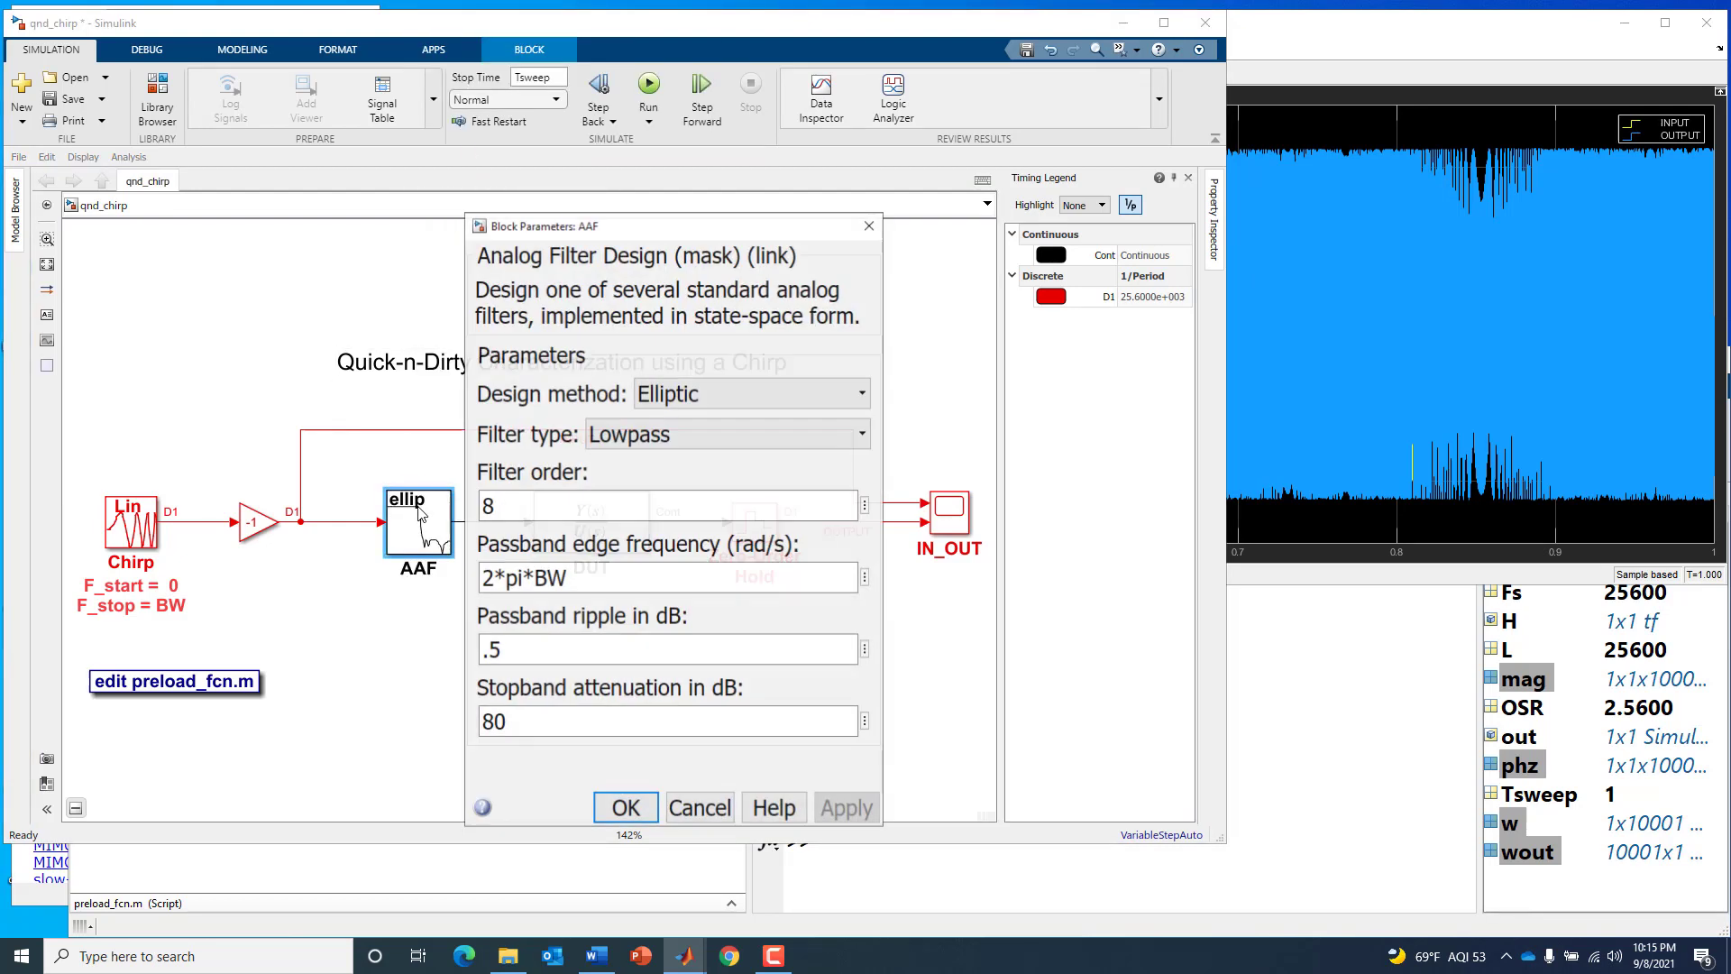
double_click(514, 498)
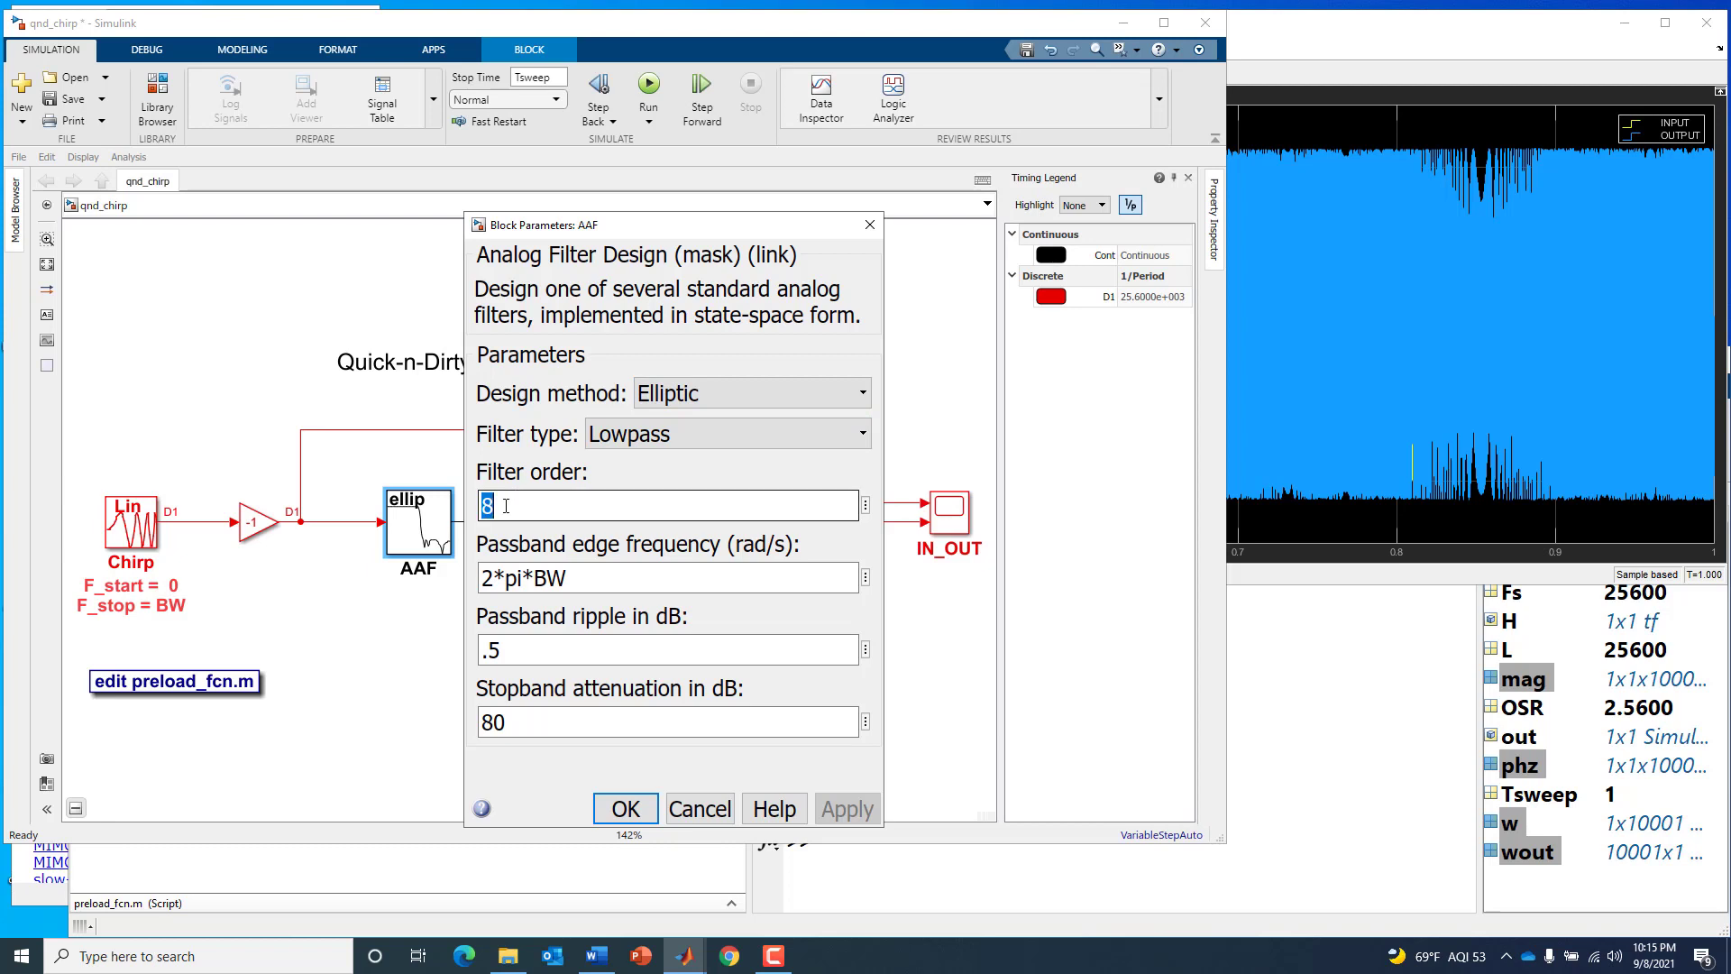
triple_click(535, 580)
left_click(630, 590)
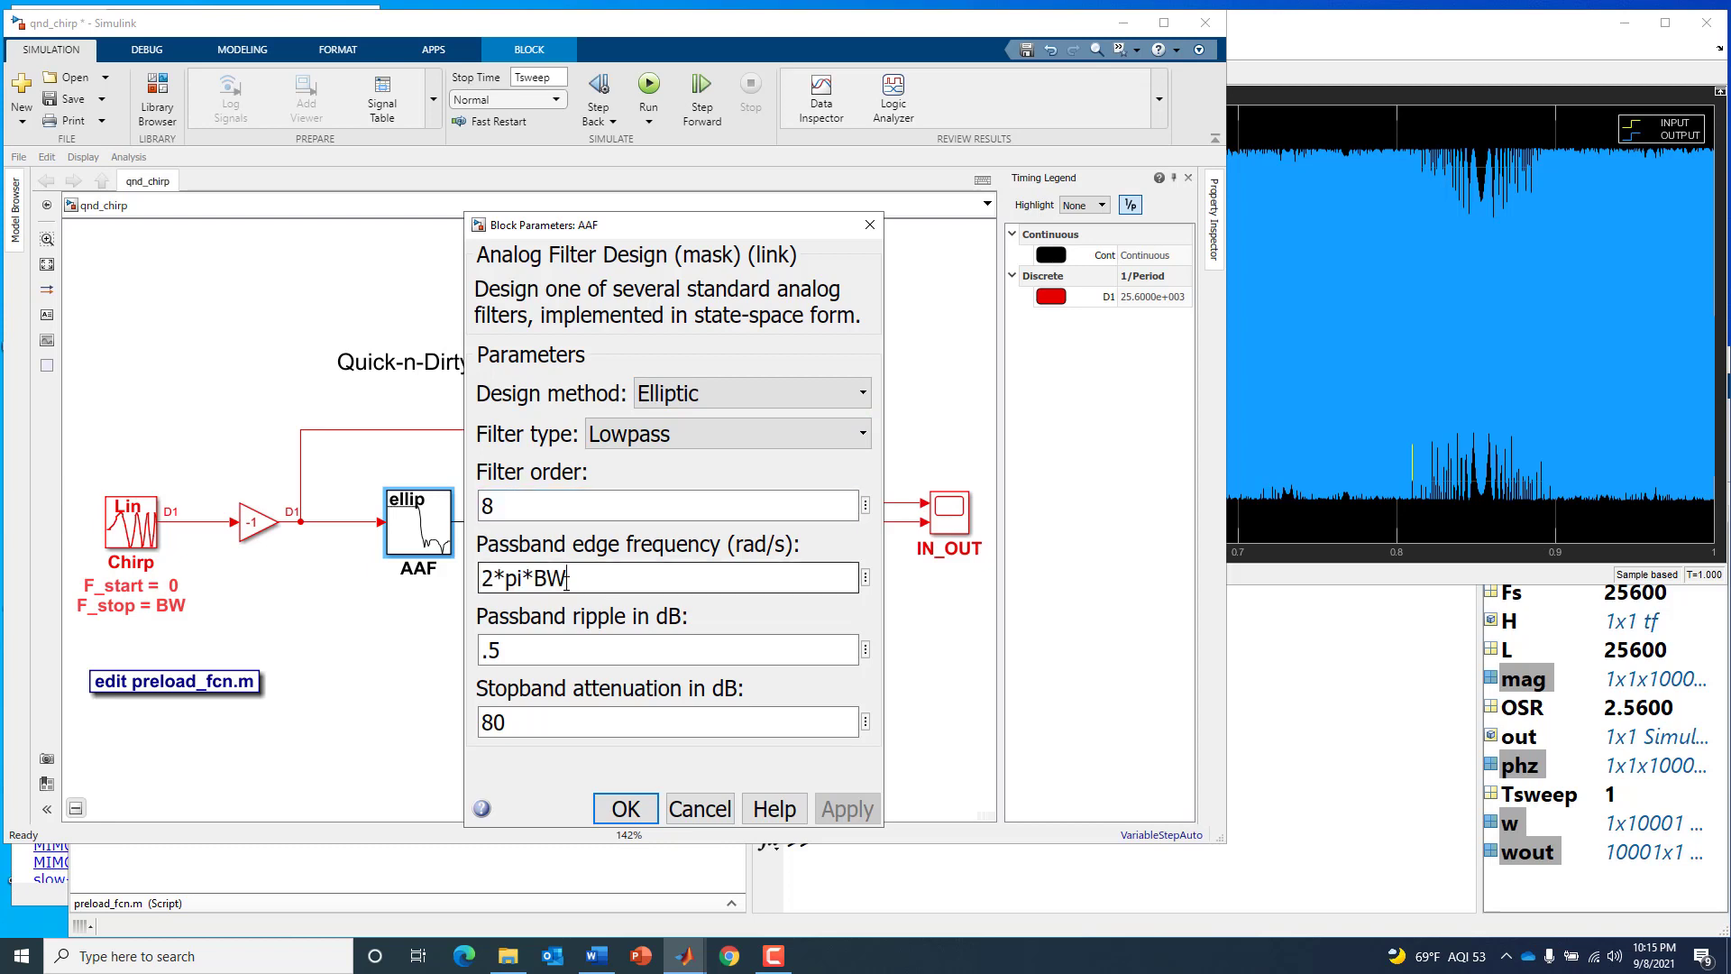
double_click(539, 657)
double_click(536, 722)
left_click(631, 810)
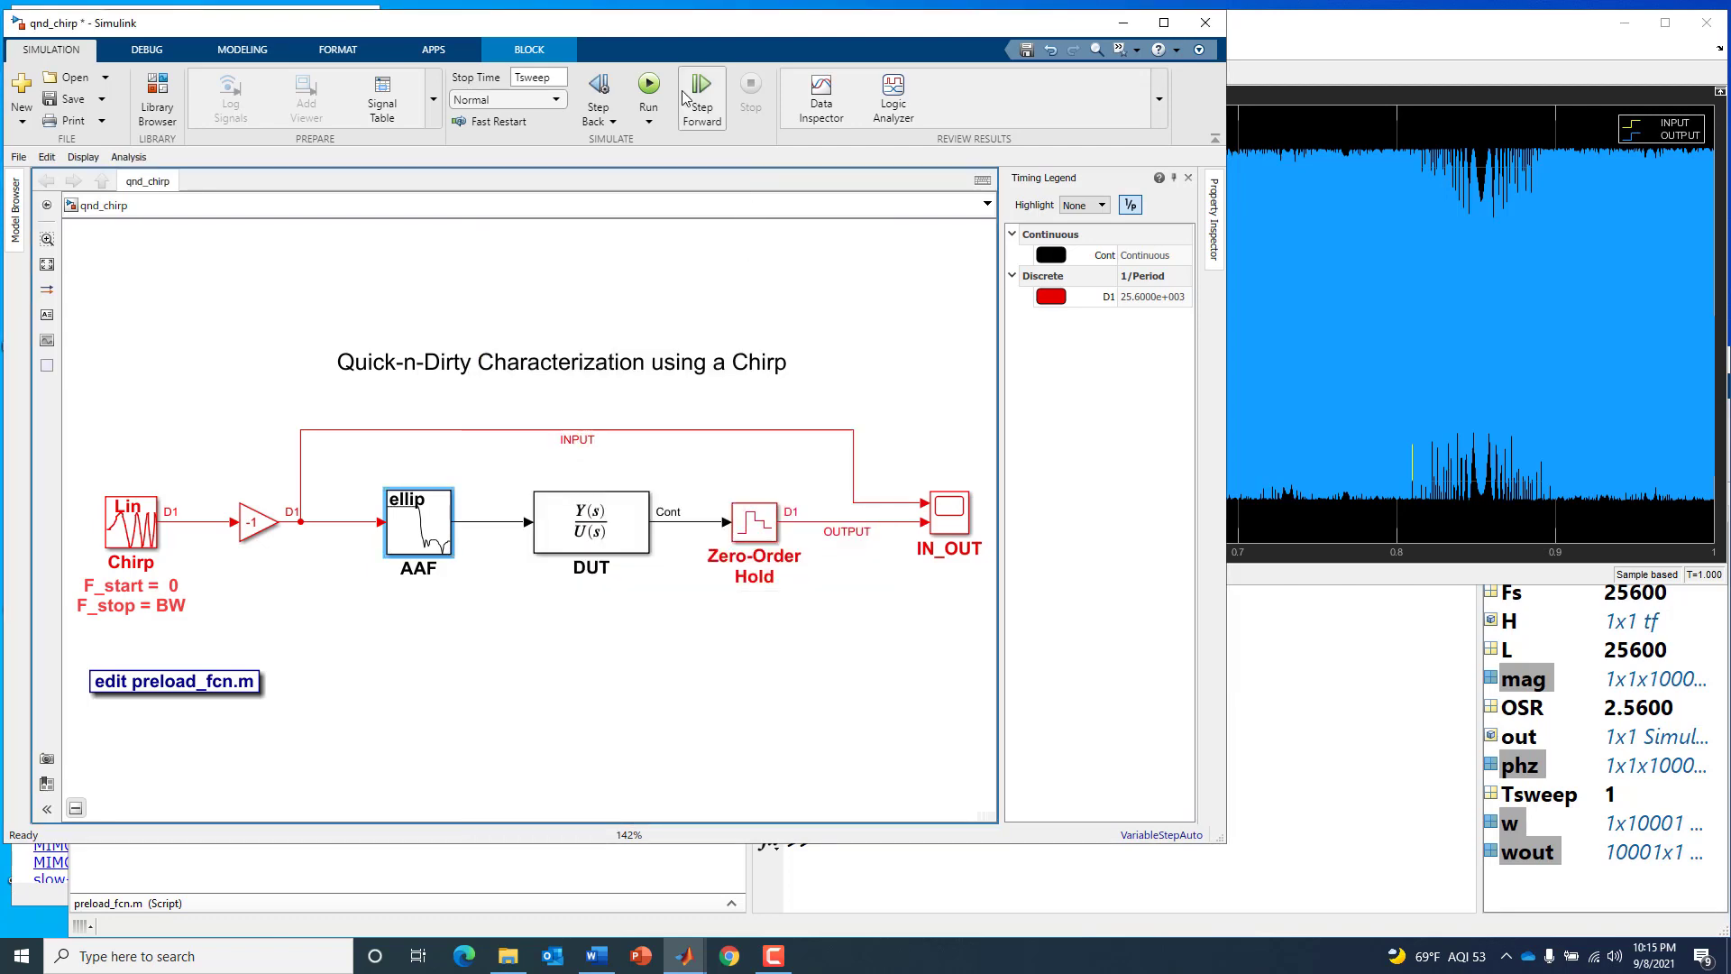
Step: Run the simulation and maximize IN_OUT, zooming near 0.1 s, then back out to 0–1 s
left_click(648, 90)
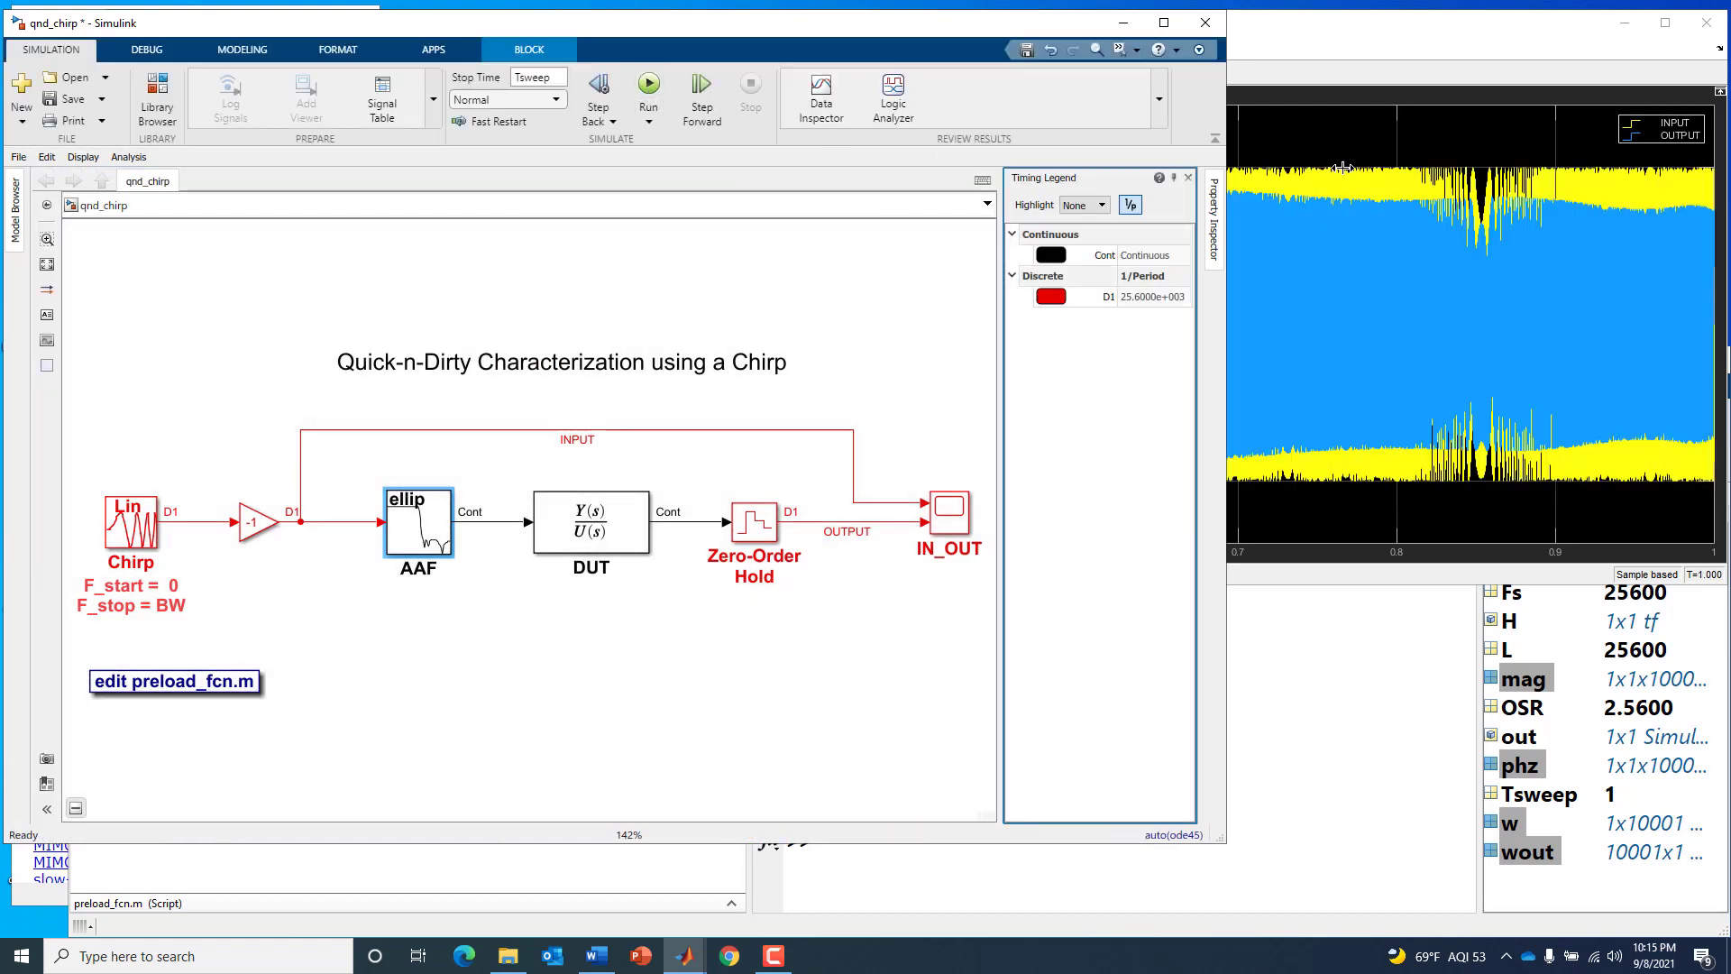
double_click(1339, 27)
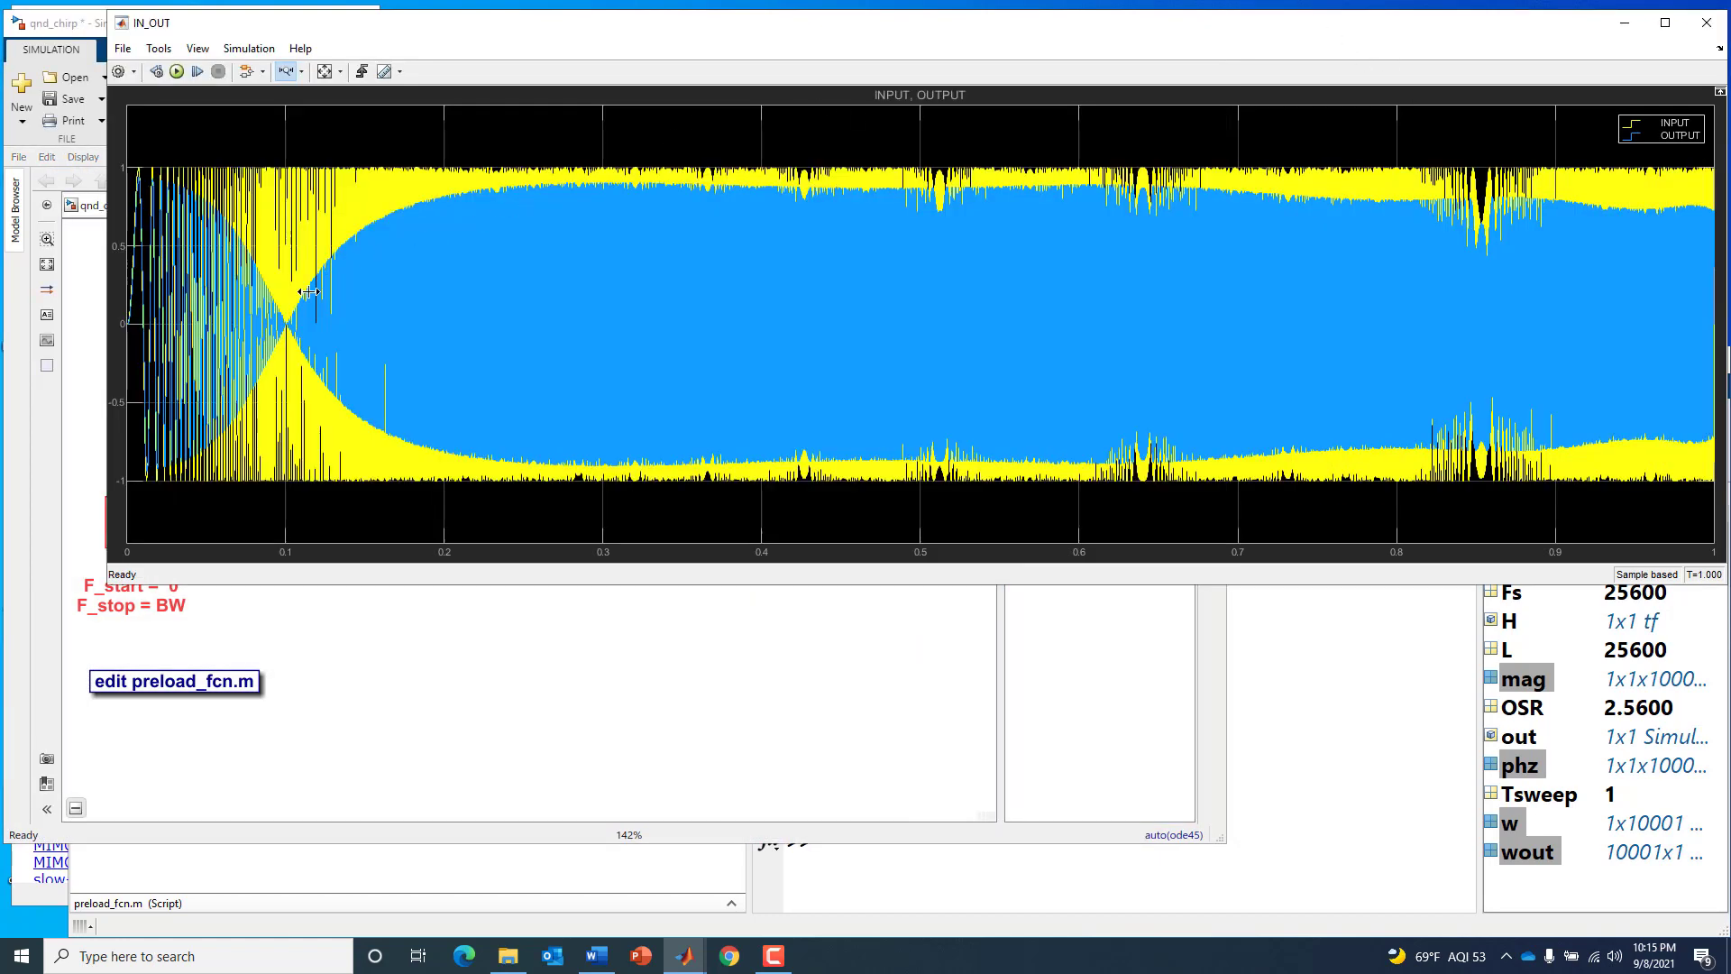
left_click_drag(276, 318, 305, 322)
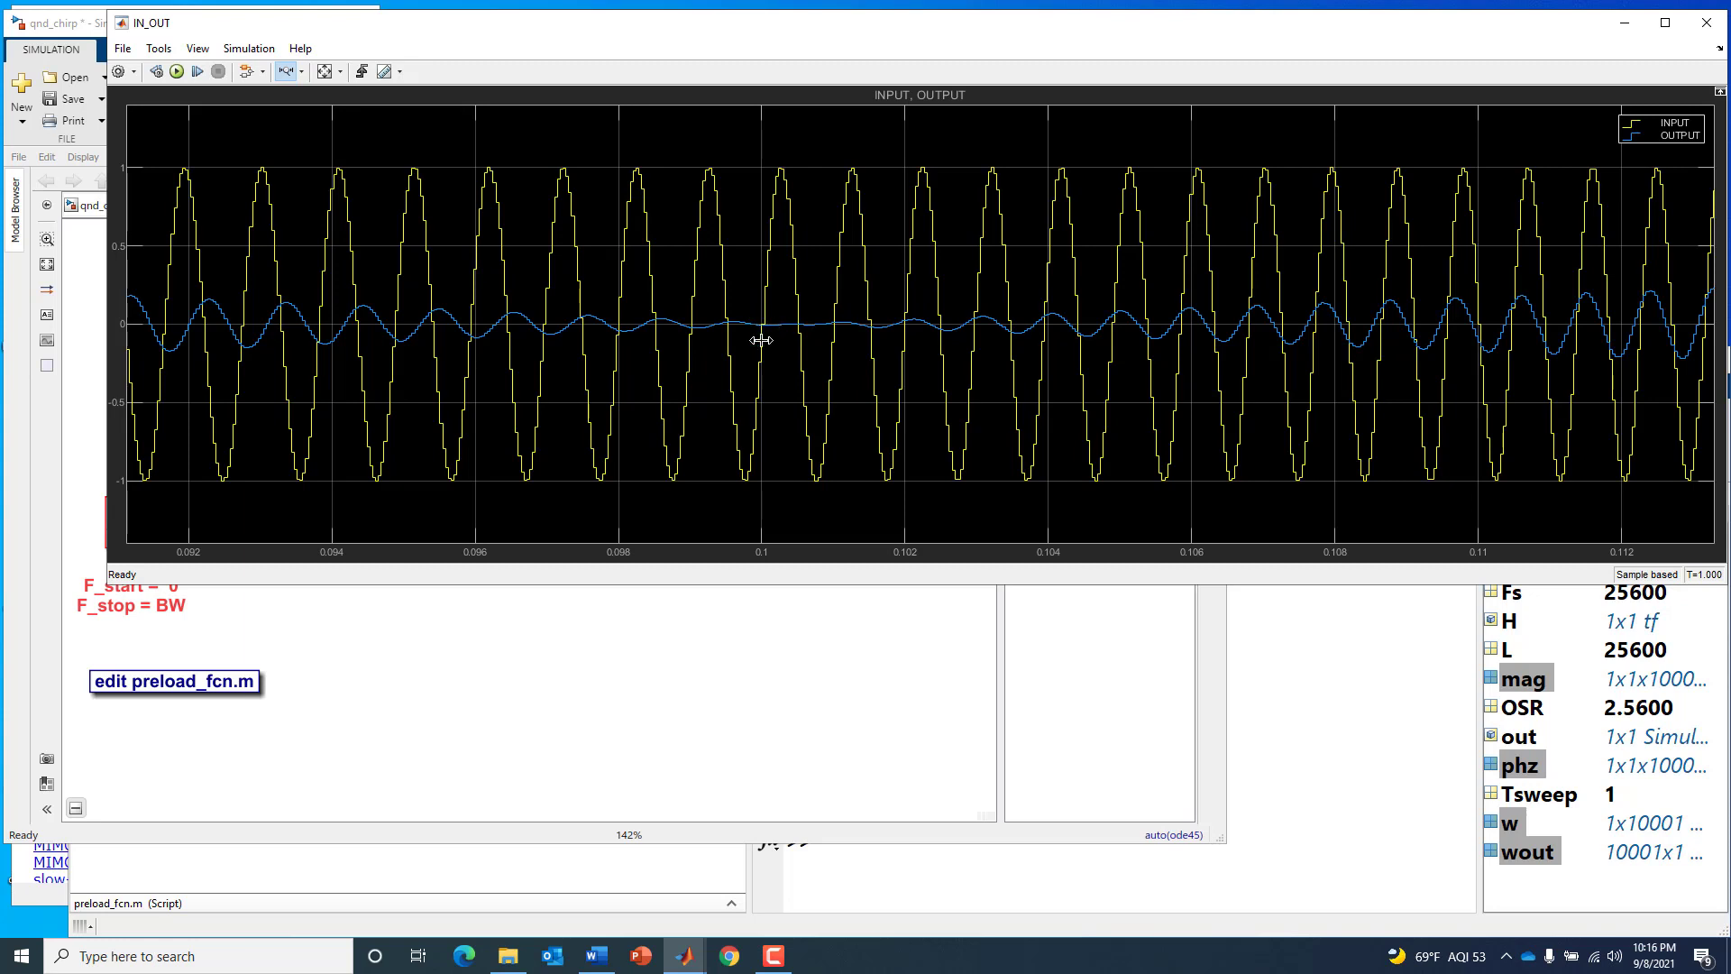
right_click(713, 141)
left_click(747, 174)
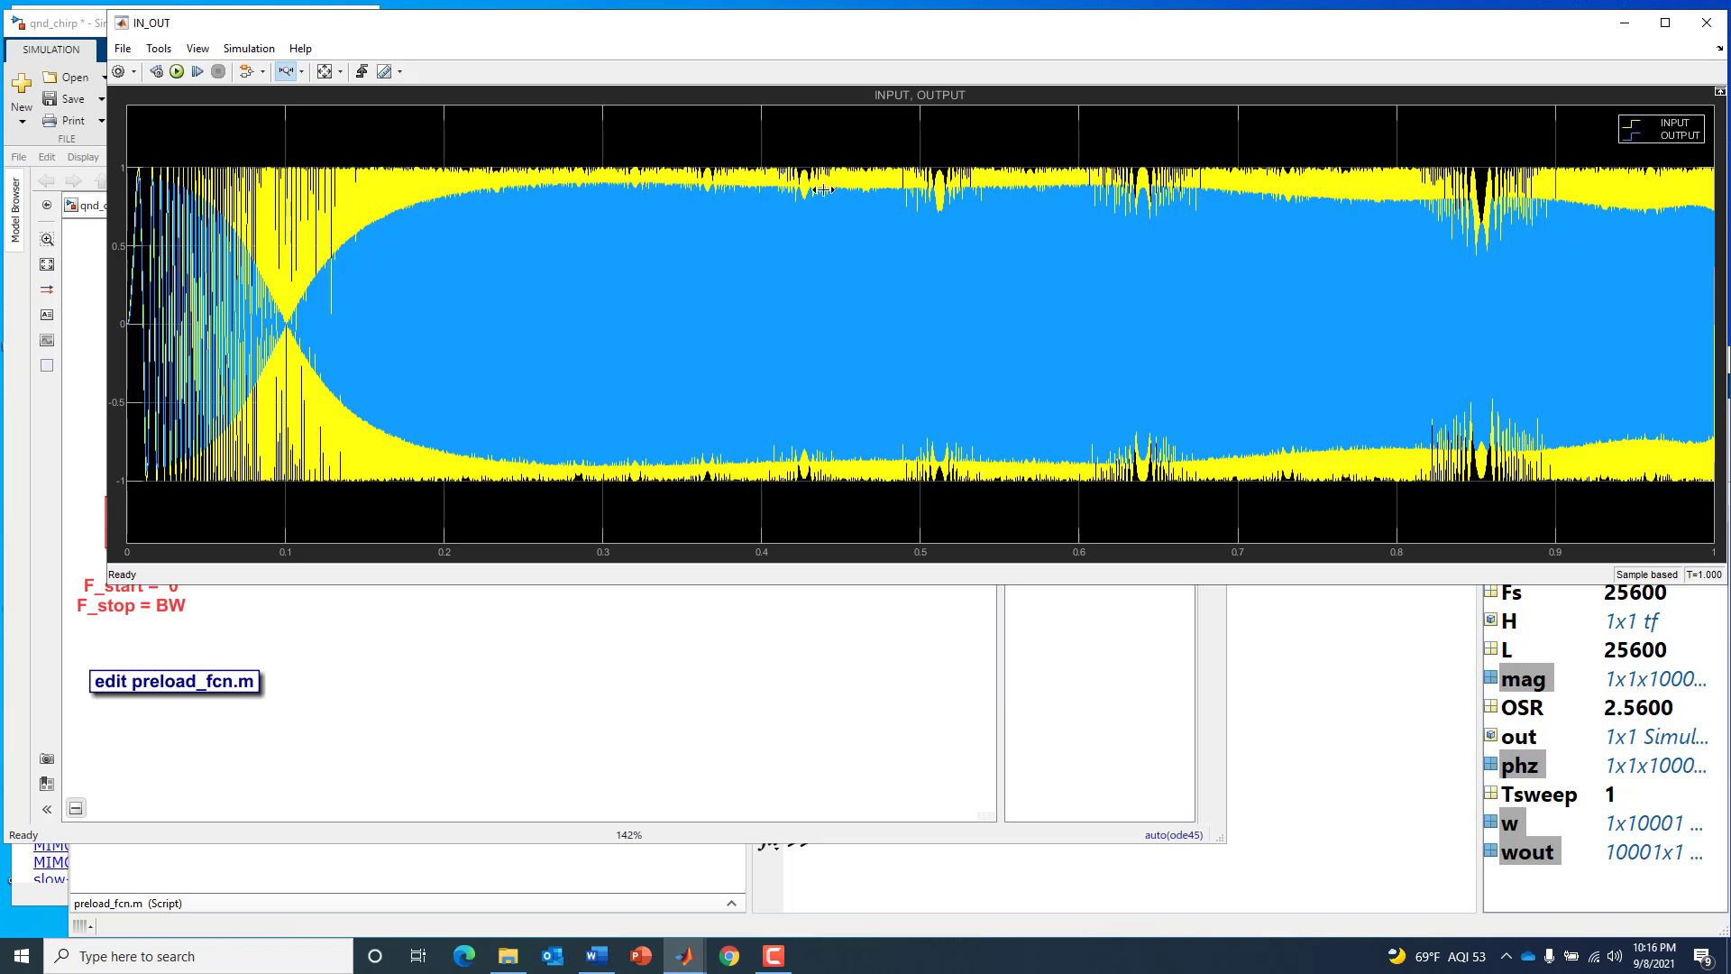
Step: Zoom the IN_OUT scope's Y axis to about 0.7–1.15, then return to qnd_chirp
left_click(301, 73)
left_click(289, 116)
left_click_drag(774, 141, 782, 216)
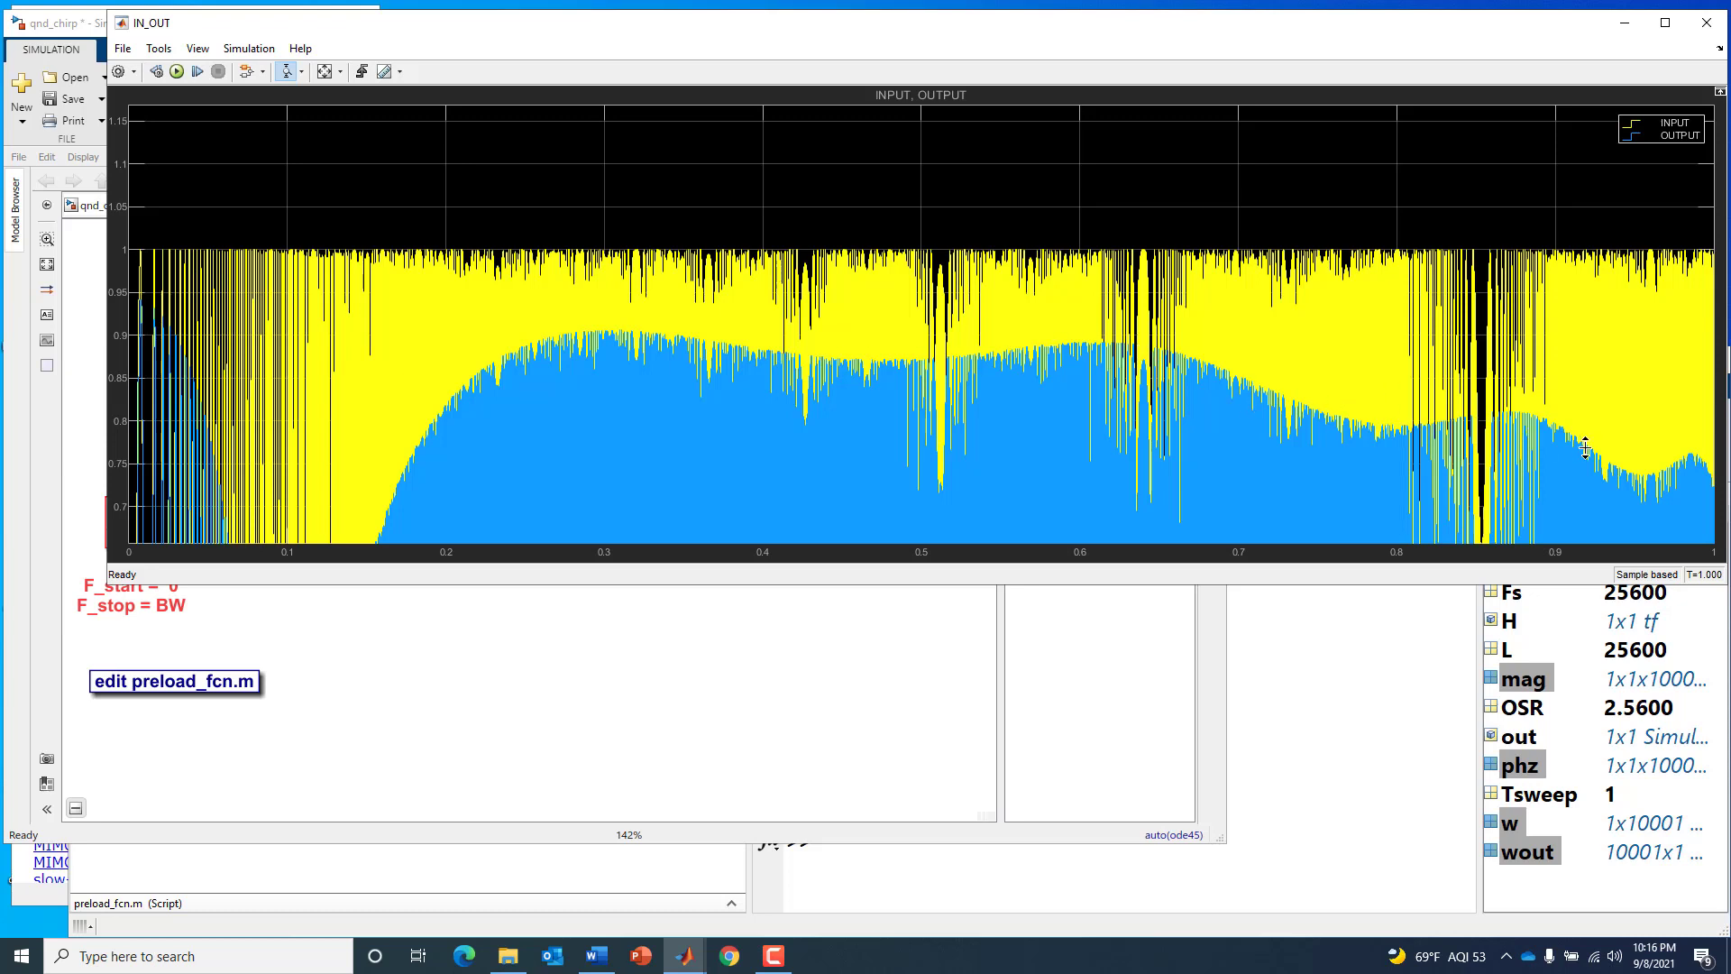
left_click(429, 645)
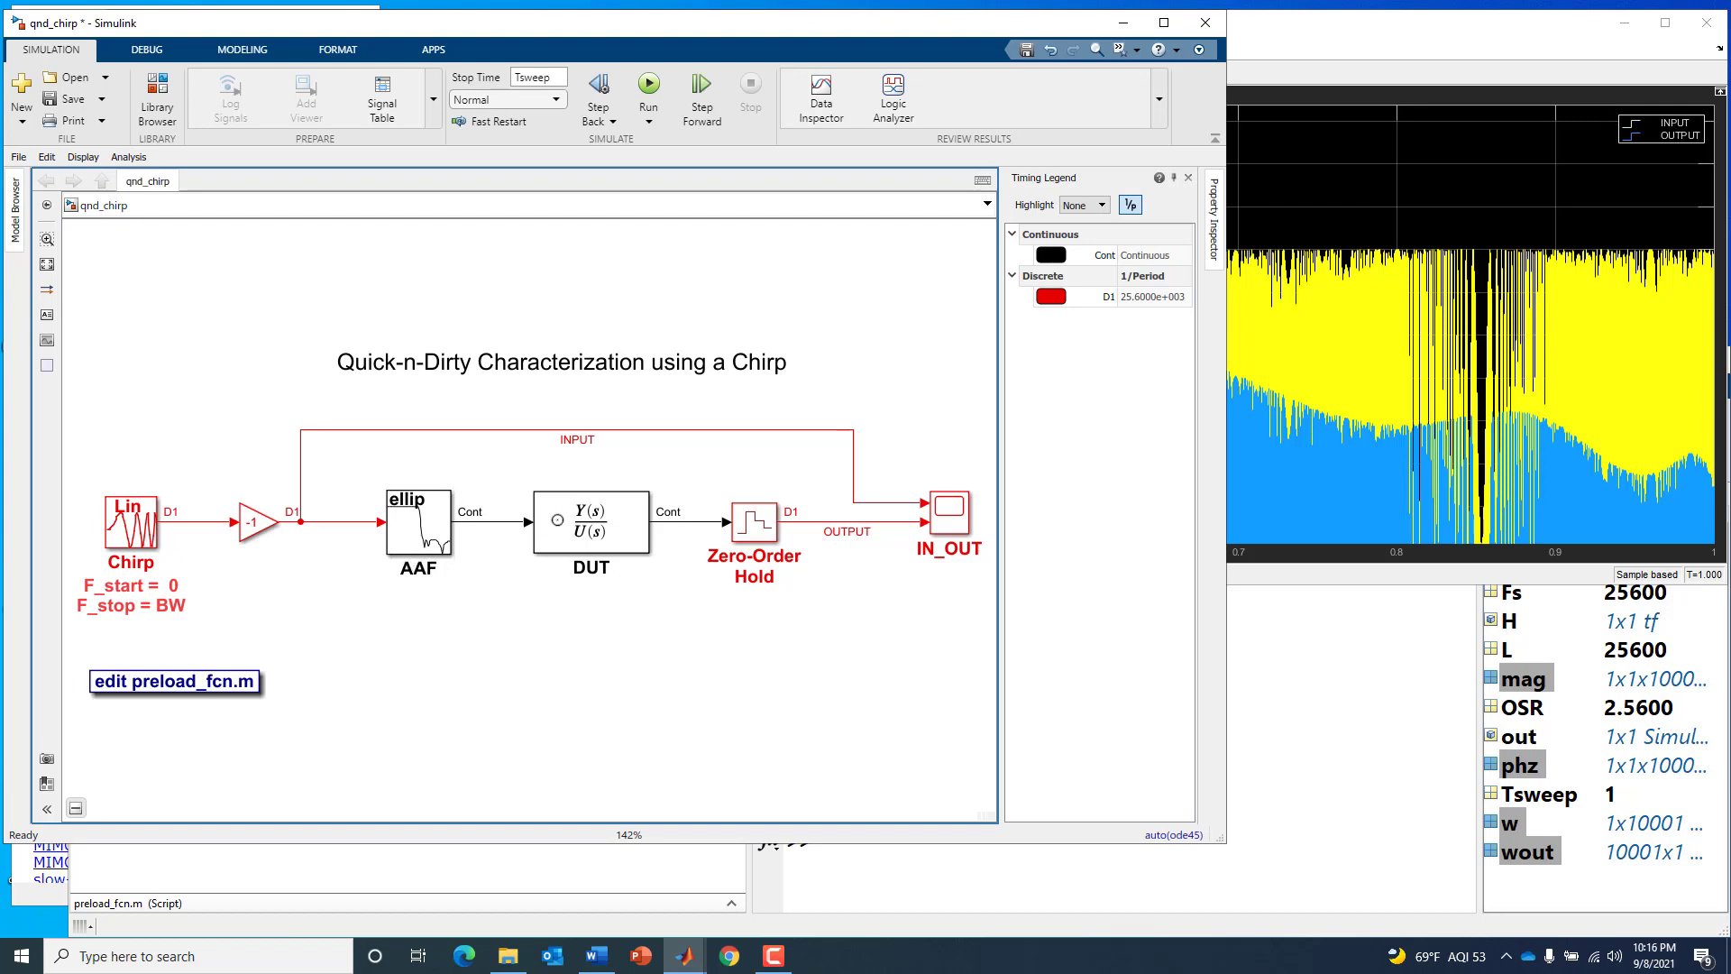
Step: Check the AAF block's 0.5 dB passband ripple and close it unchanged
double_click(434, 532)
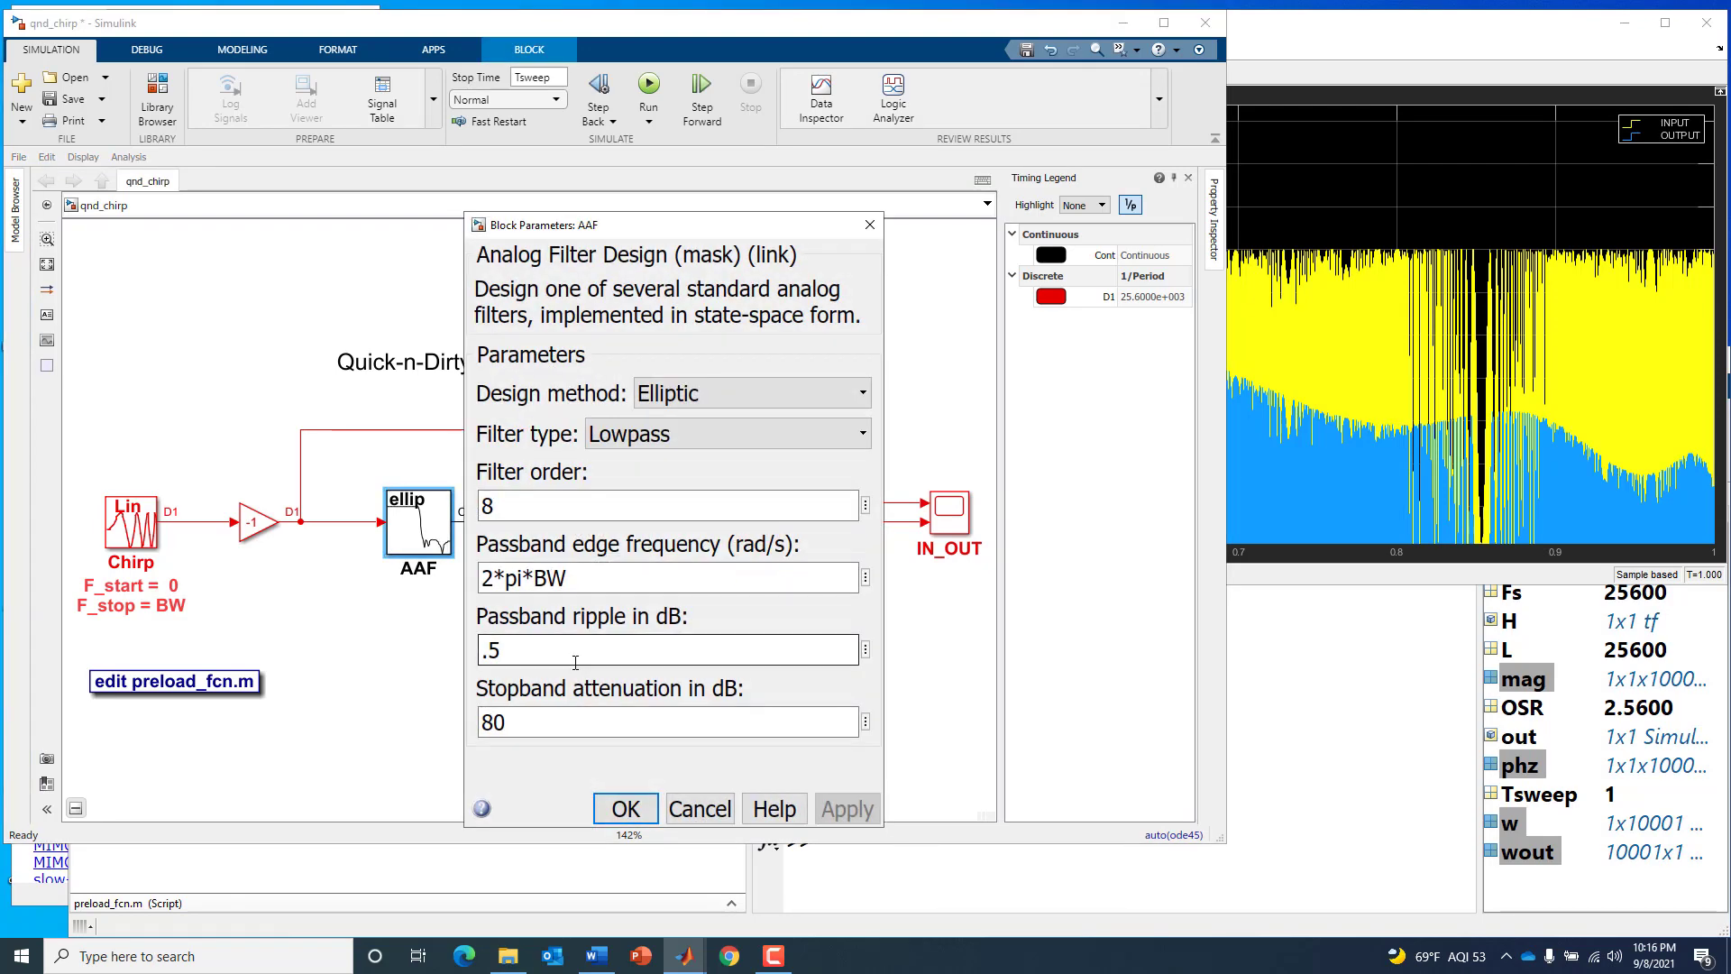
double_click(576, 661)
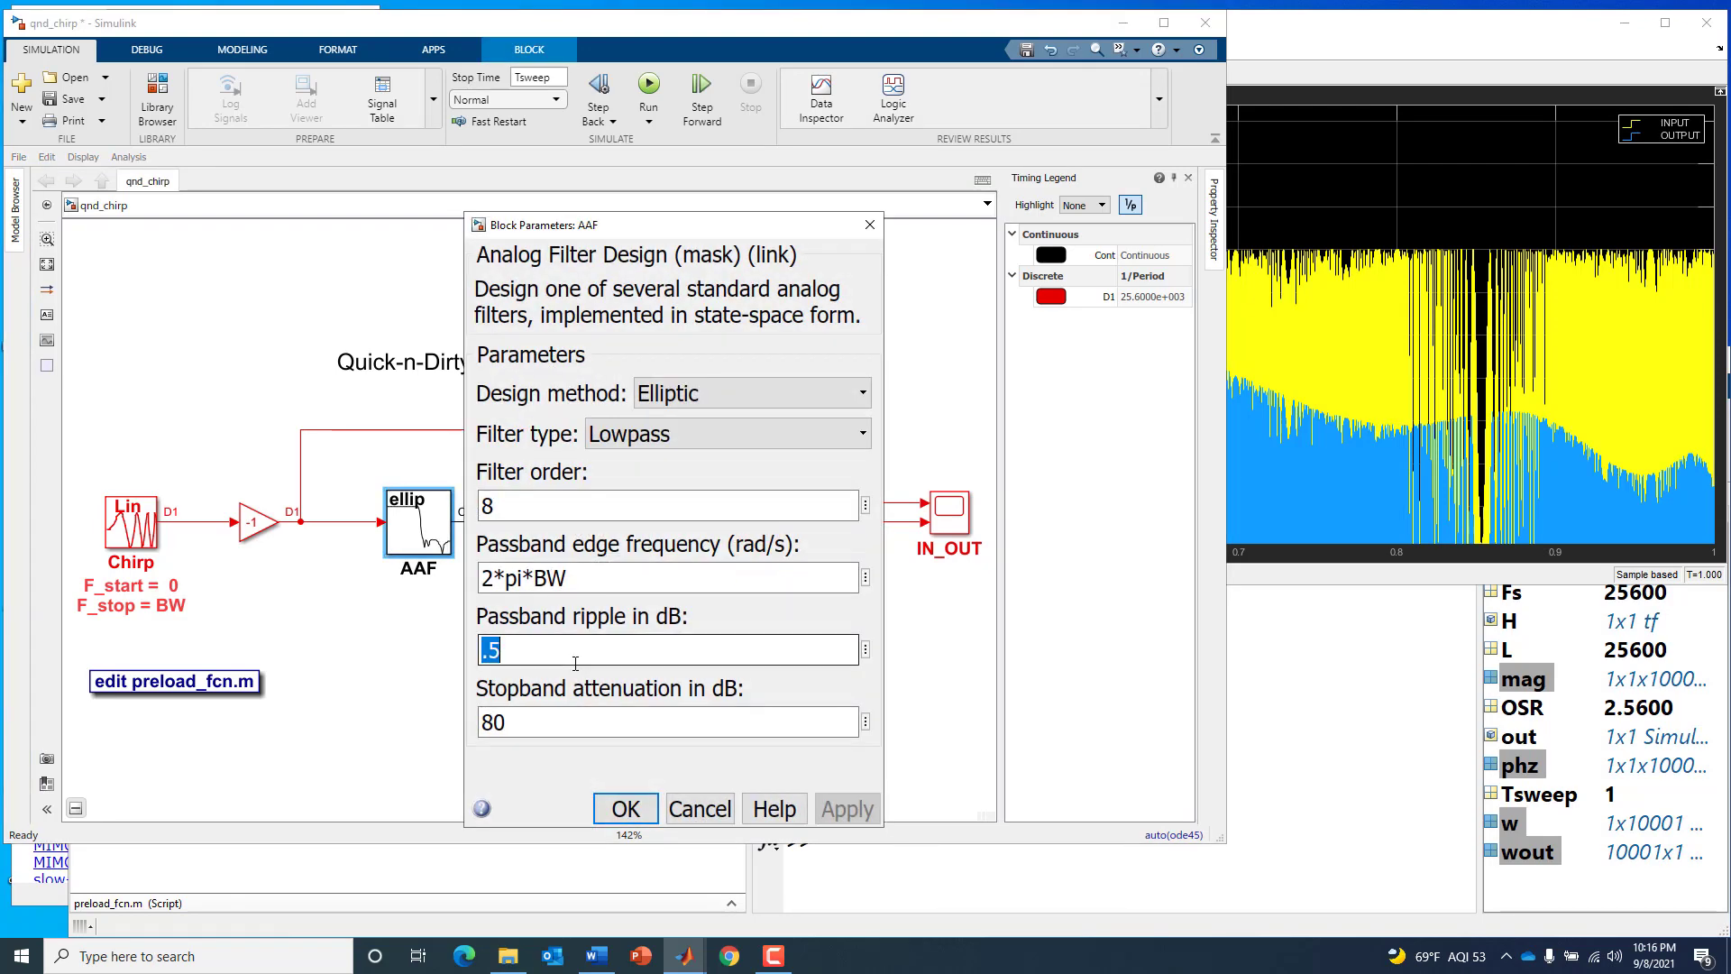
left_click(626, 809)
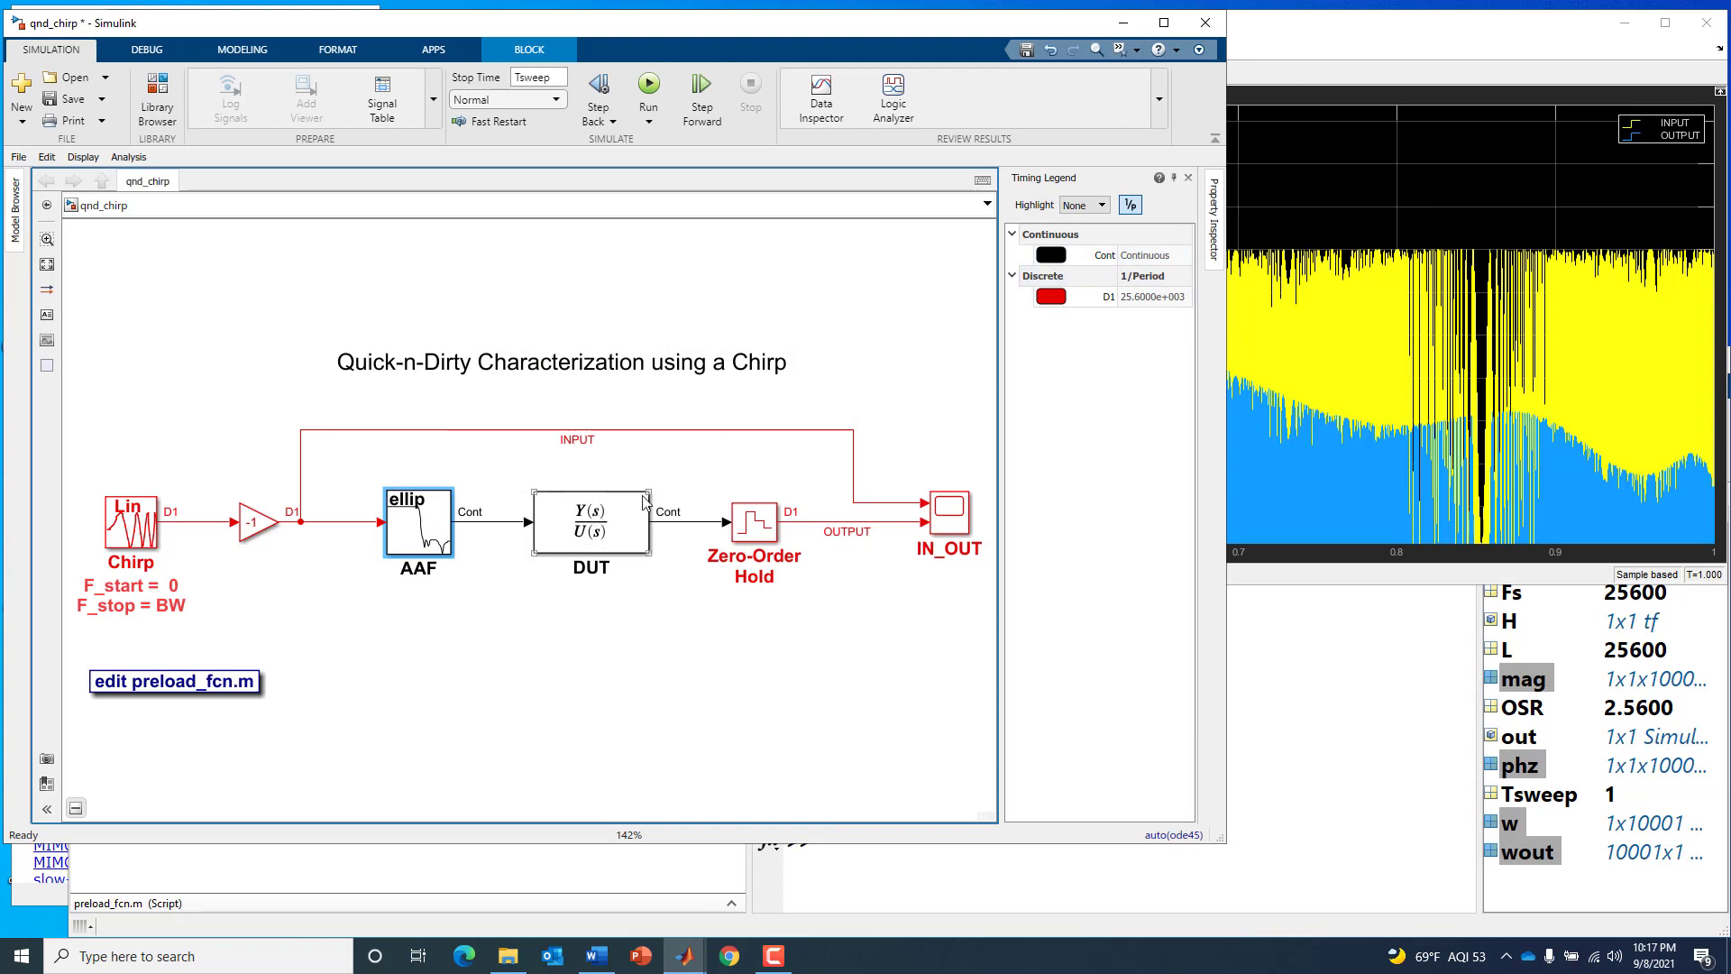
Step: Compare the OUTPUT signal line in qnd_chirp with the amplitude-zoomed IN_OUT scope
double_click(1255, 32)
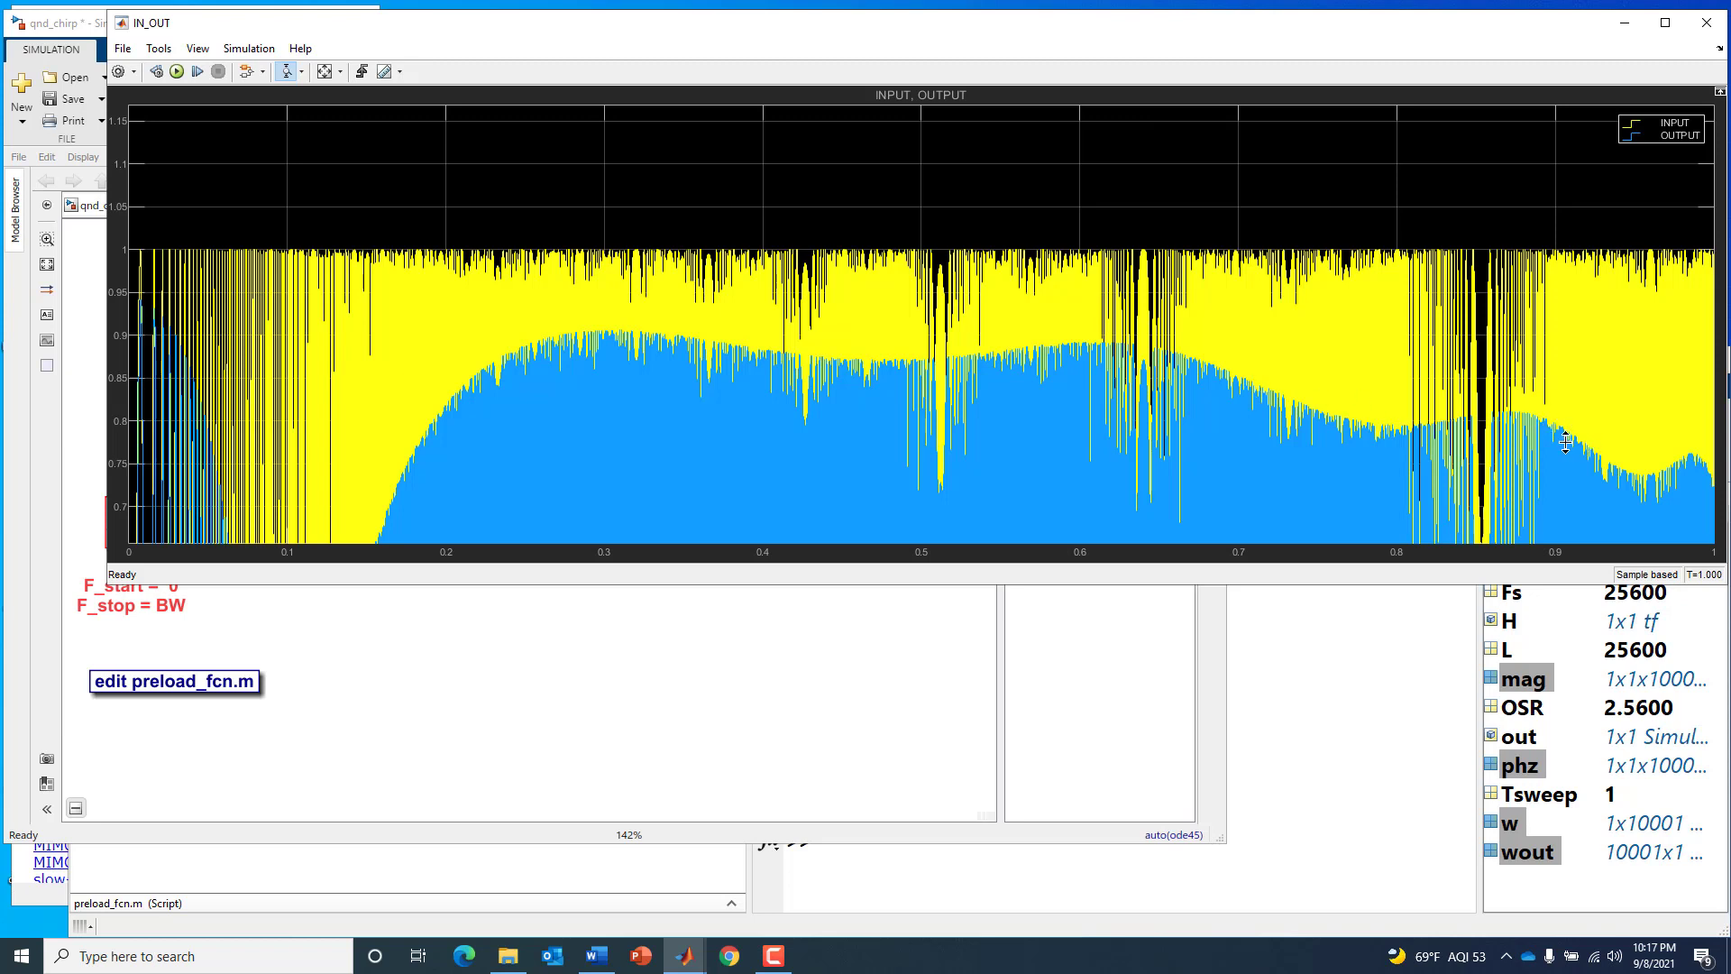
left_click(578, 704)
left_click(578, 705)
left_click(902, 522)
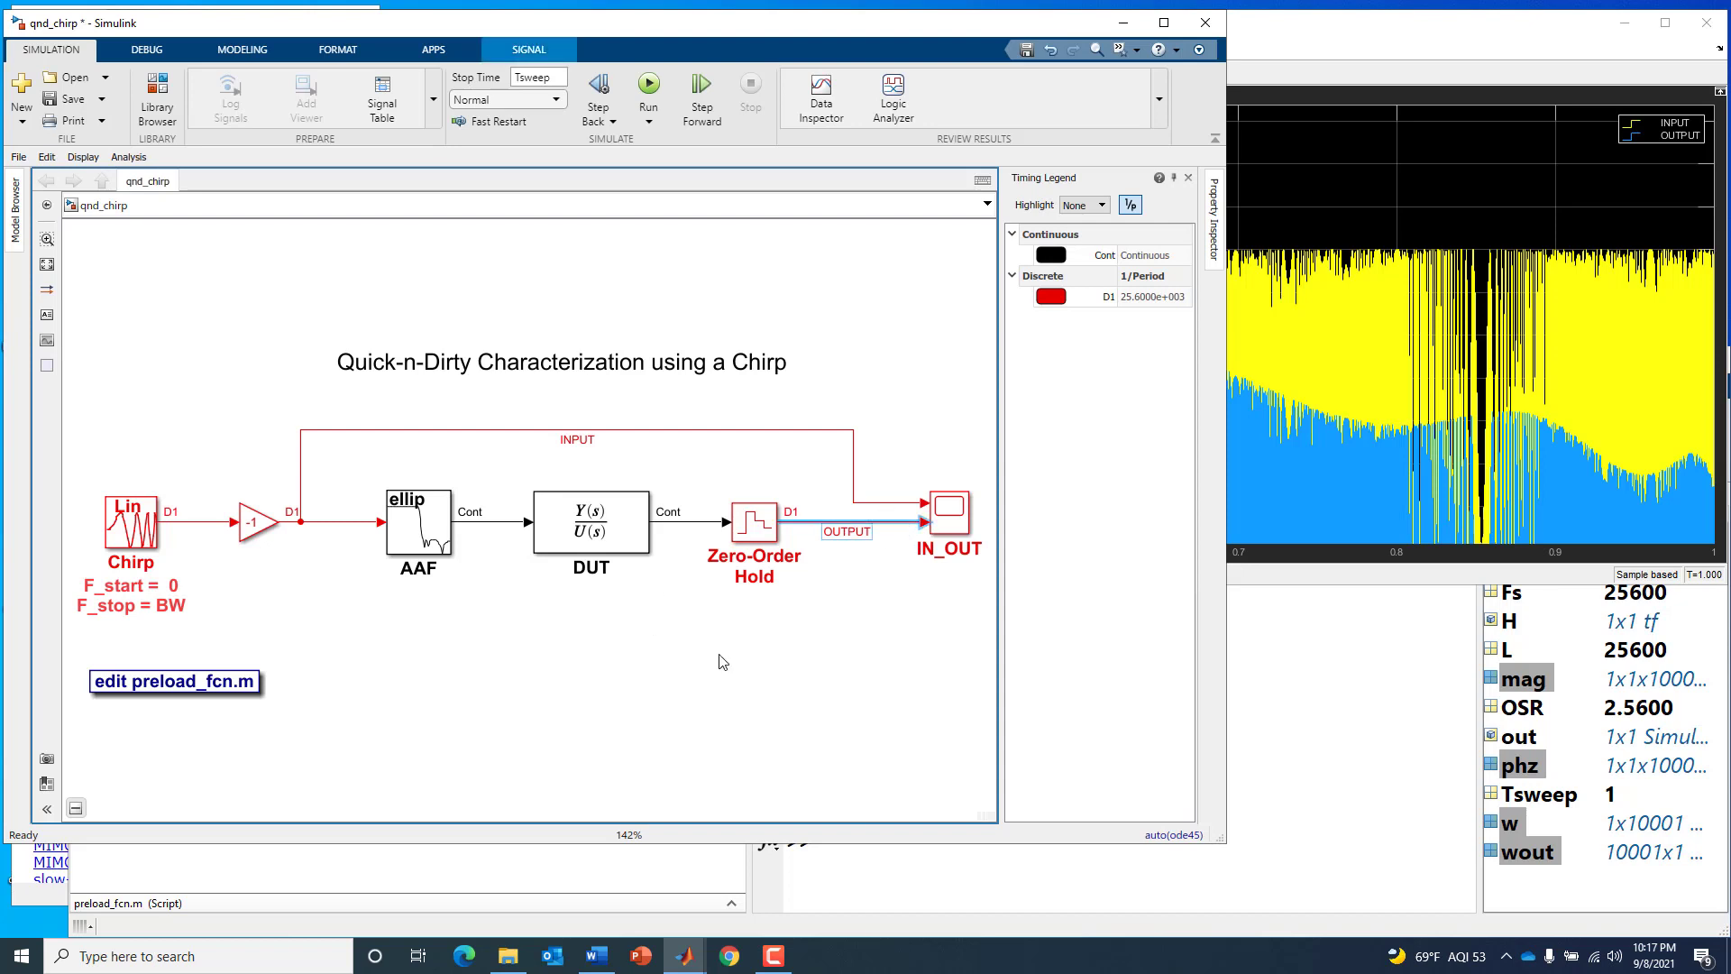
left_click(629, 696)
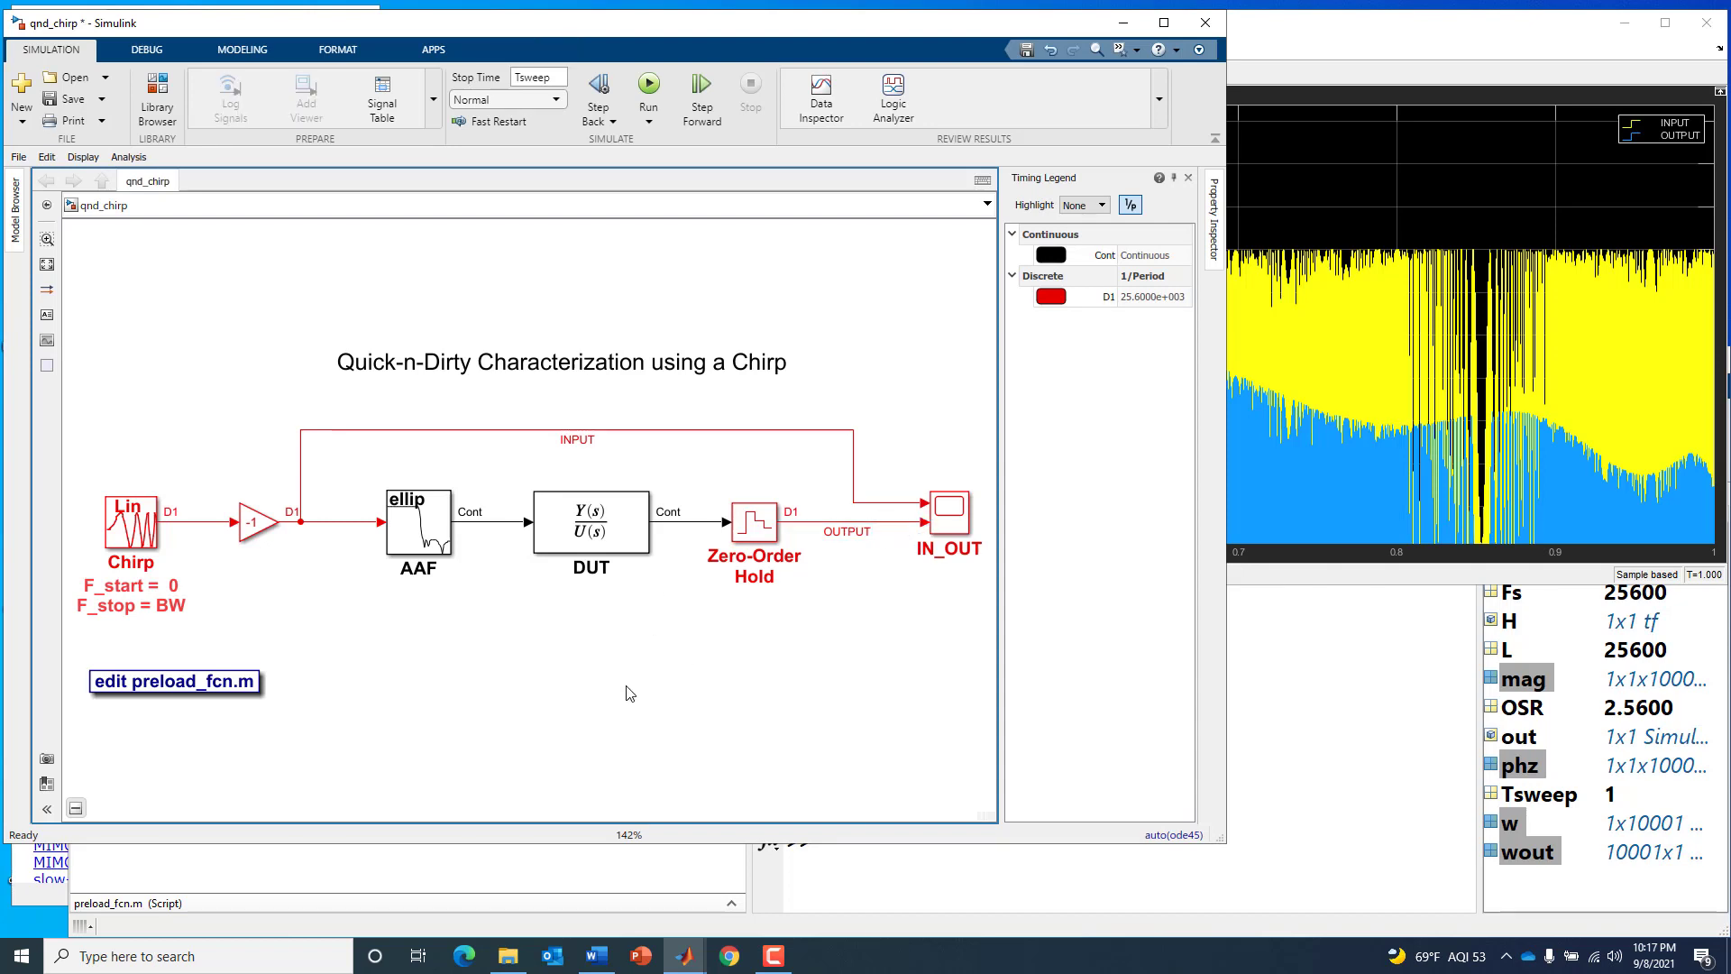
left_click(1356, 24)
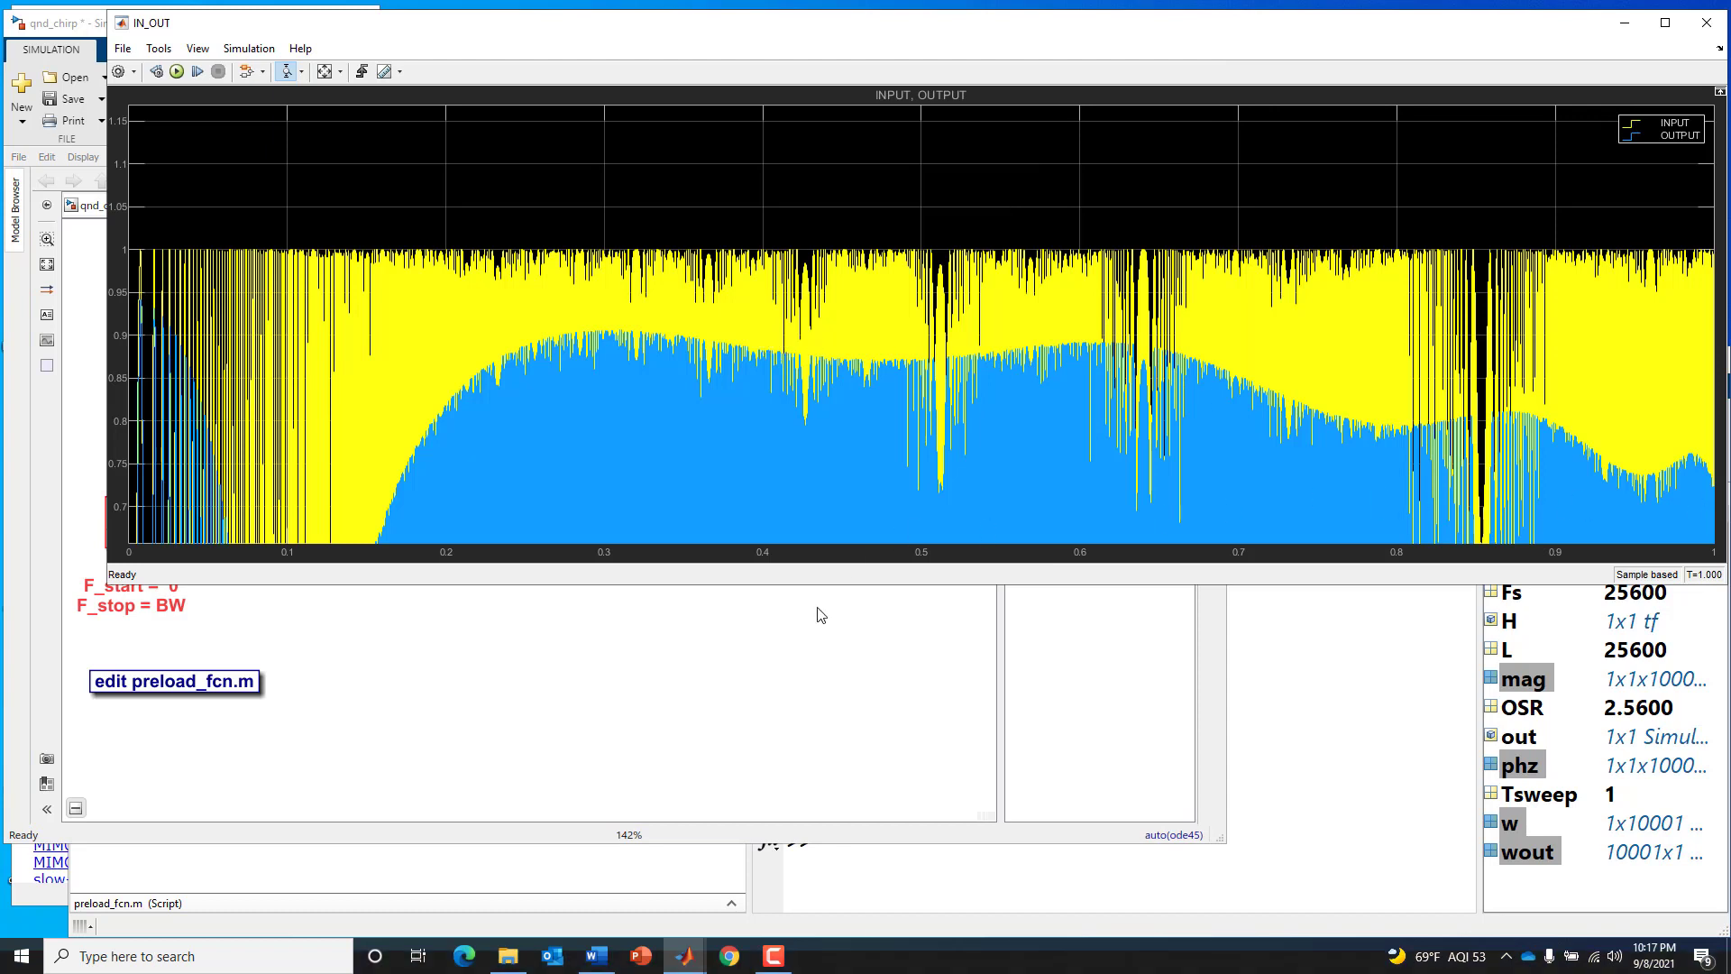
left_click(780, 690)
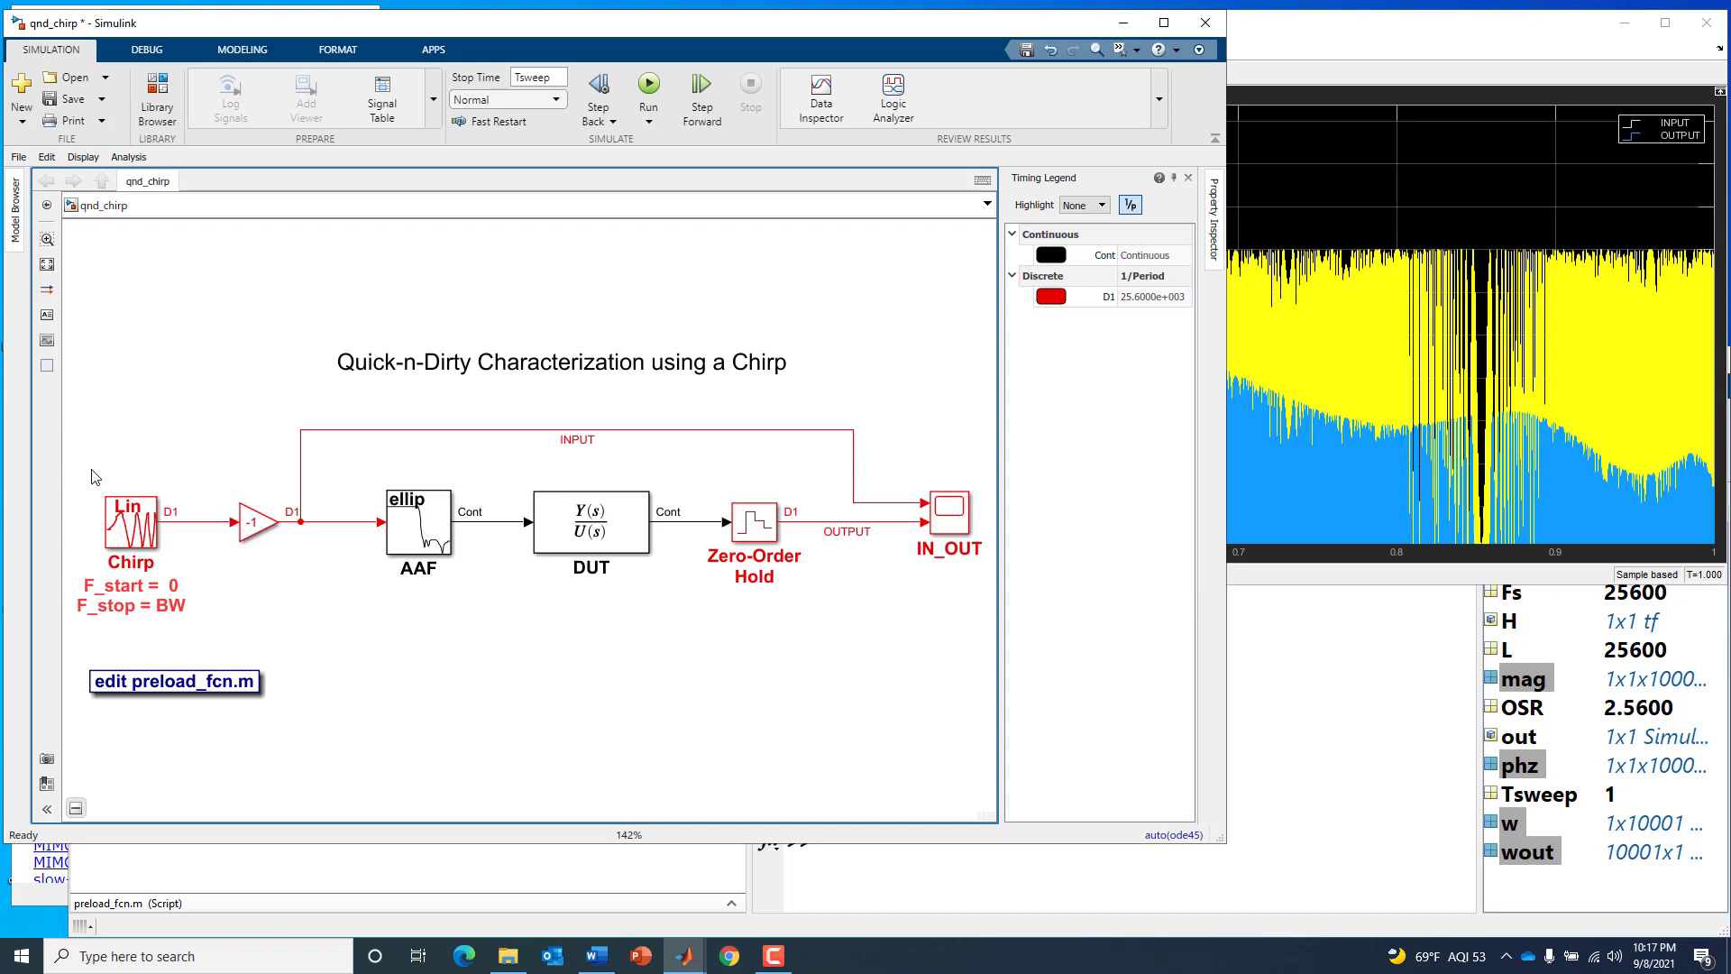
left_click_drag(91, 476, 438, 608)
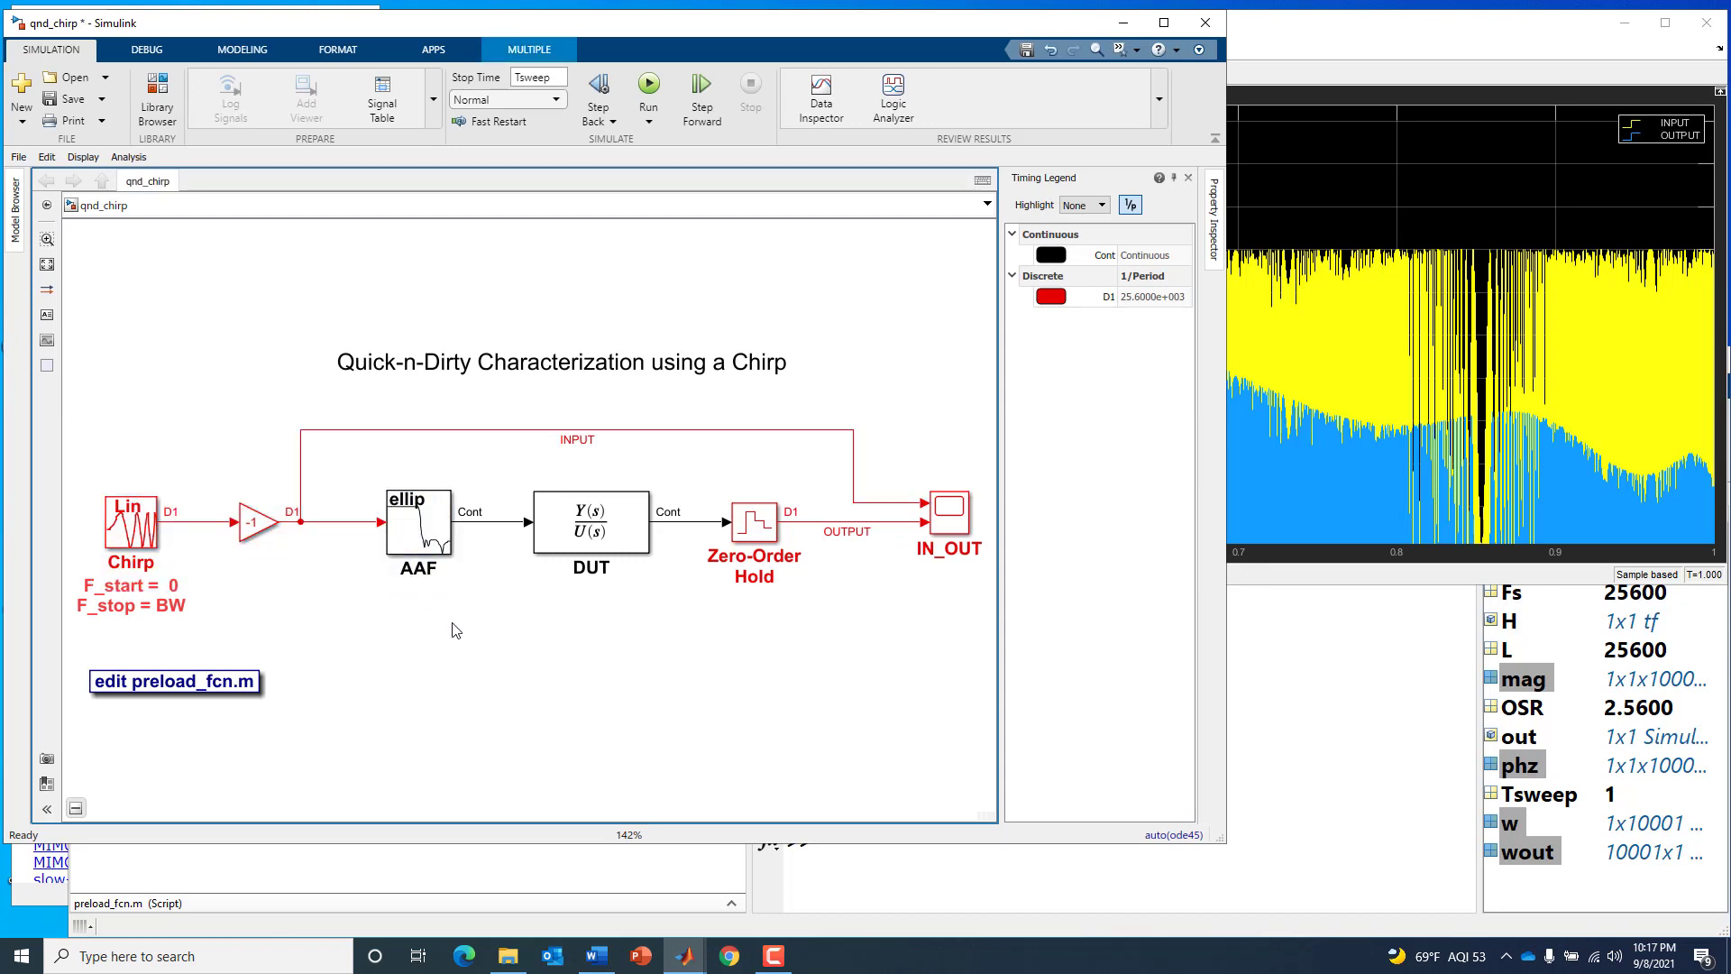
left_click(292, 545)
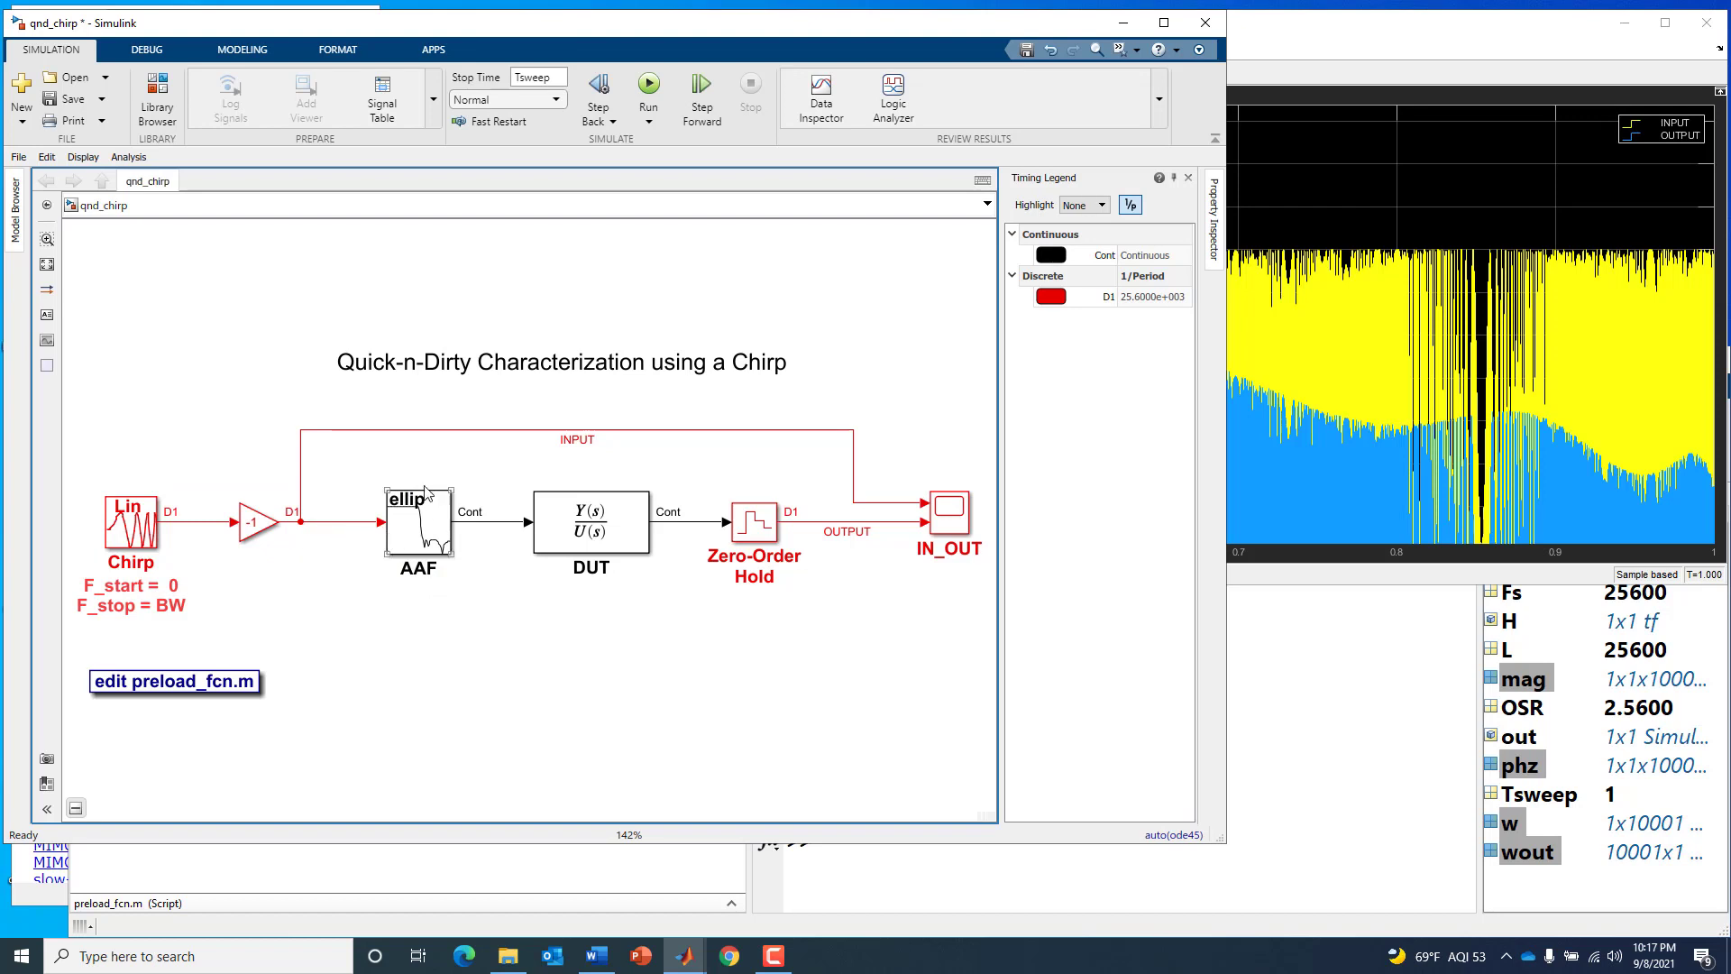
left_click_drag(376, 460, 652, 582)
left_click(654, 639)
left_click(1244, 39)
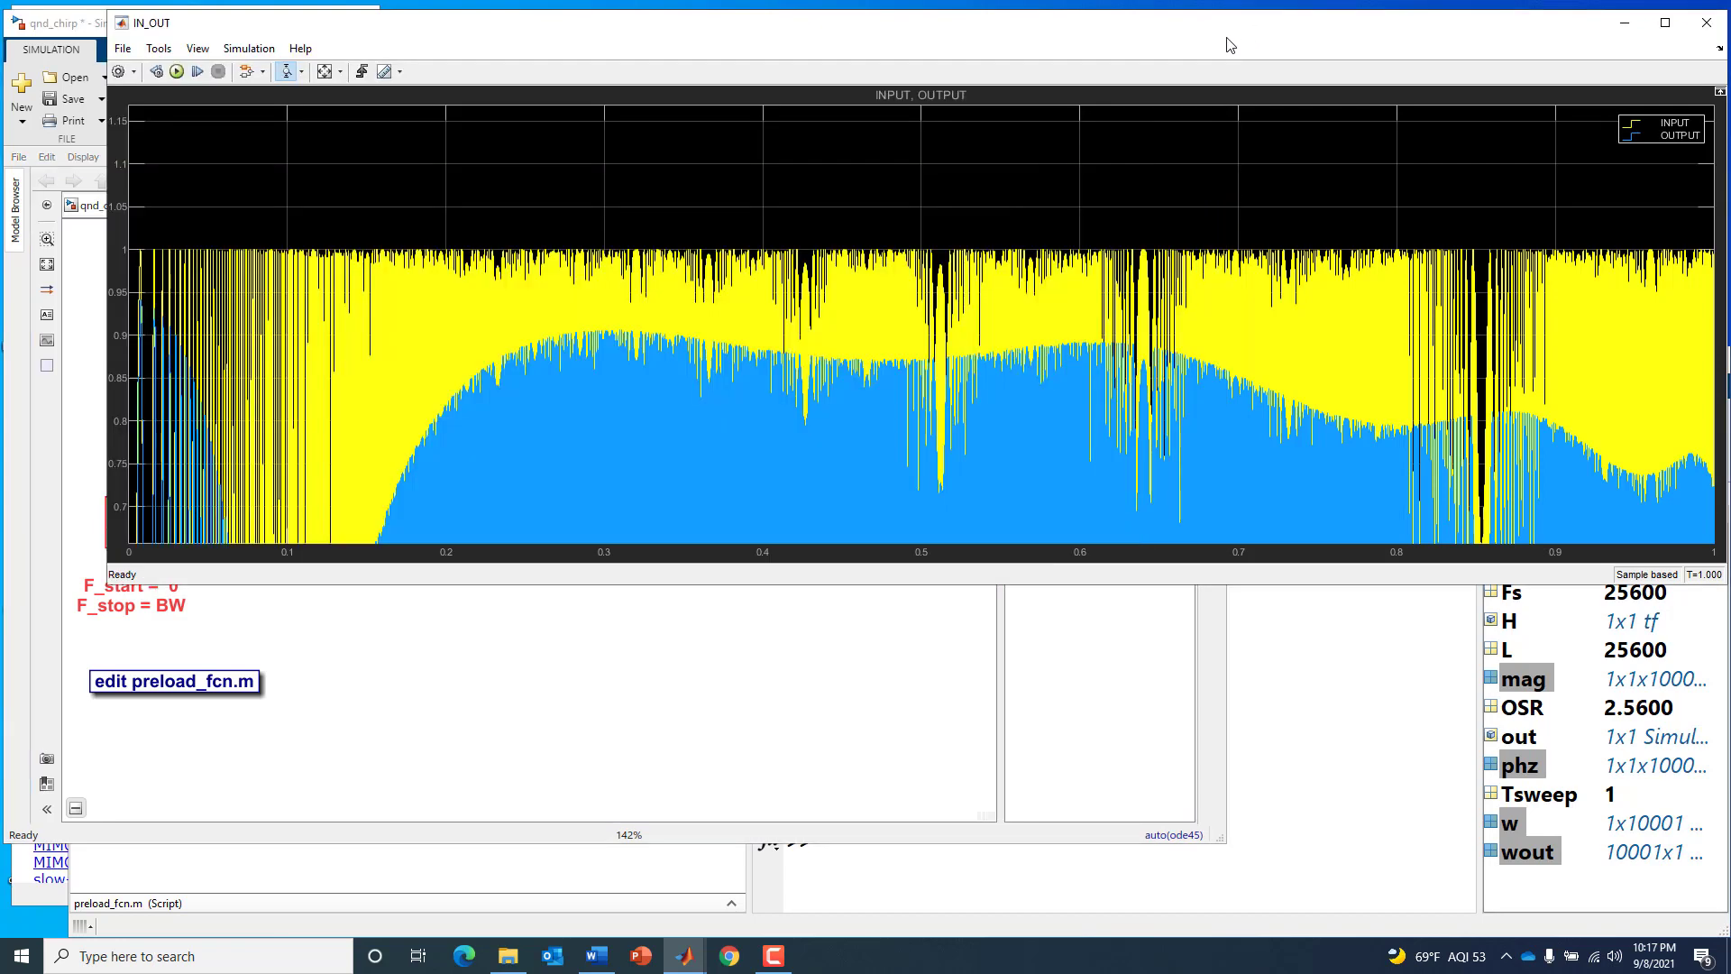
left_click(526, 666)
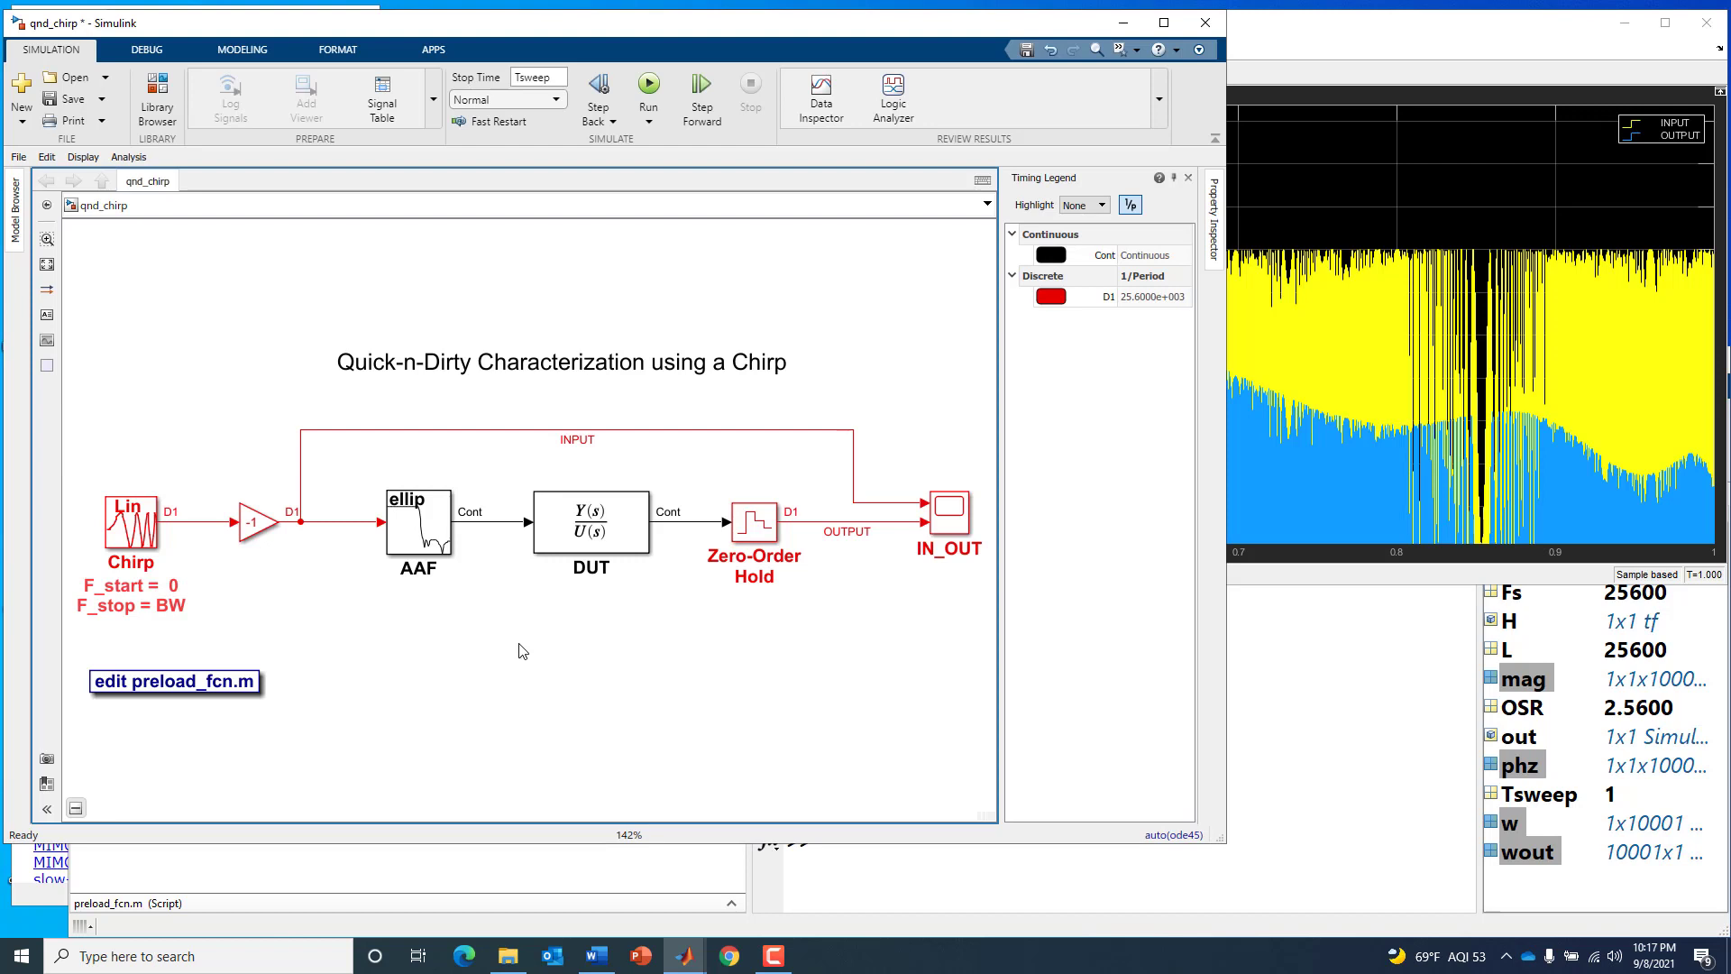
left_click(1318, 34)
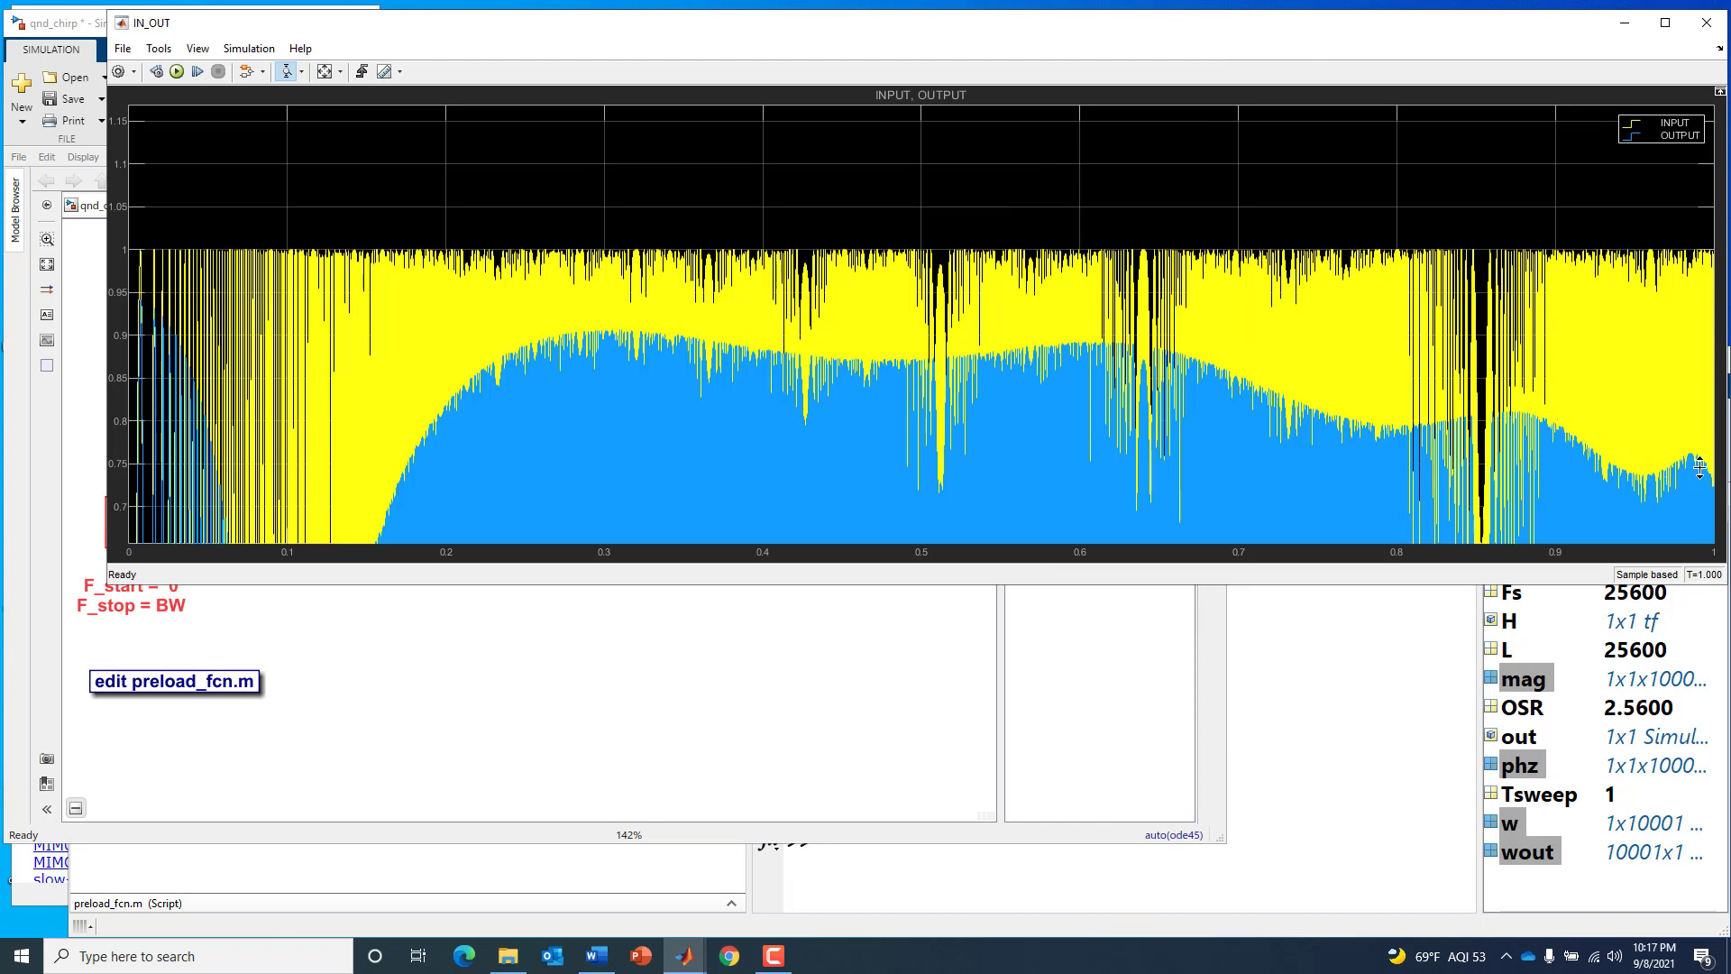
Step: Scale the IN_OUT scope's X and Y limits to full ±1 amplitude over 0–1 s
left_click(325, 73)
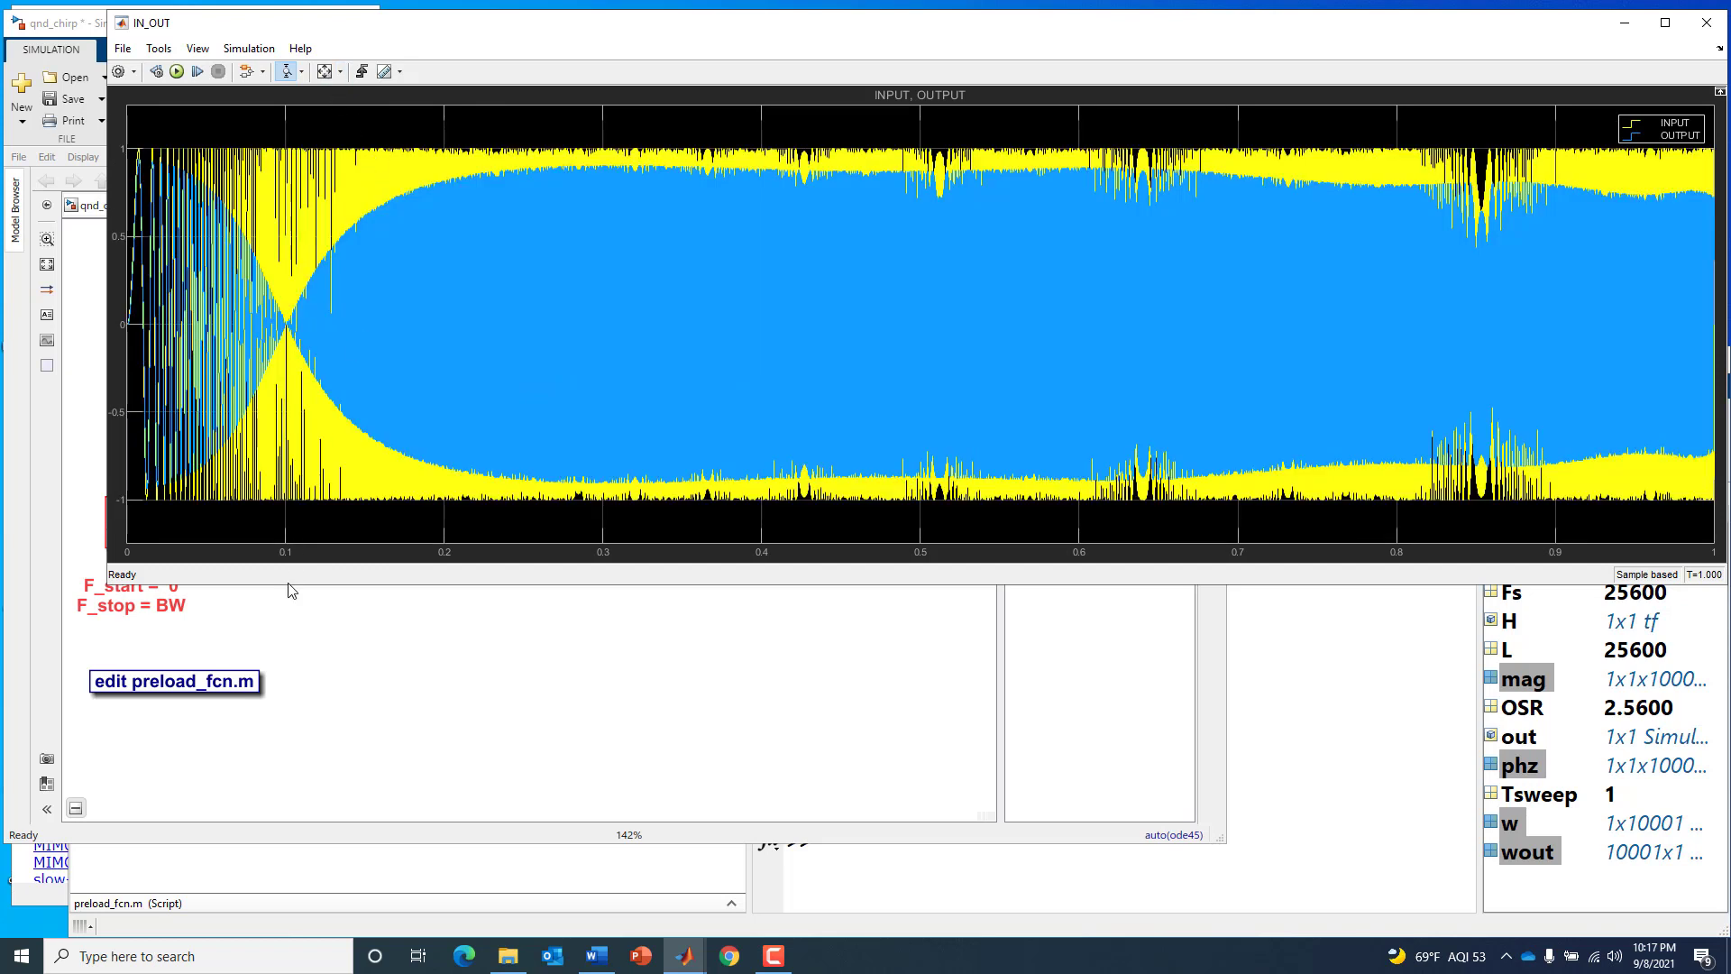
left_click(337, 661)
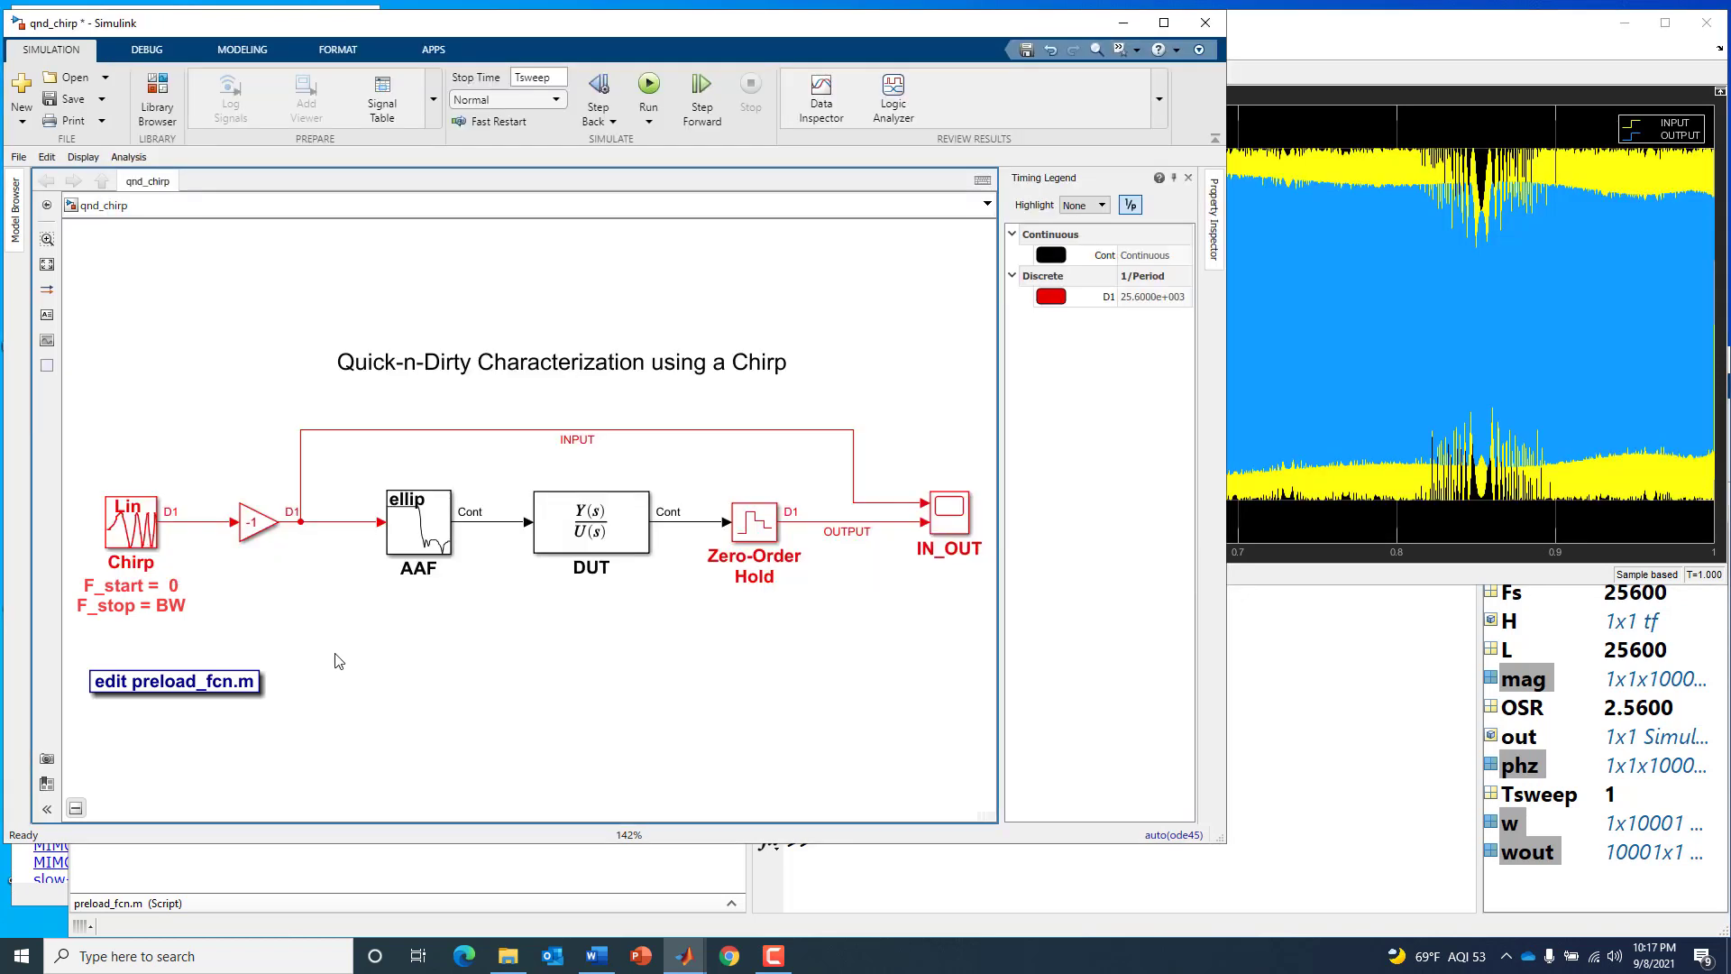
left_click(1271, 29)
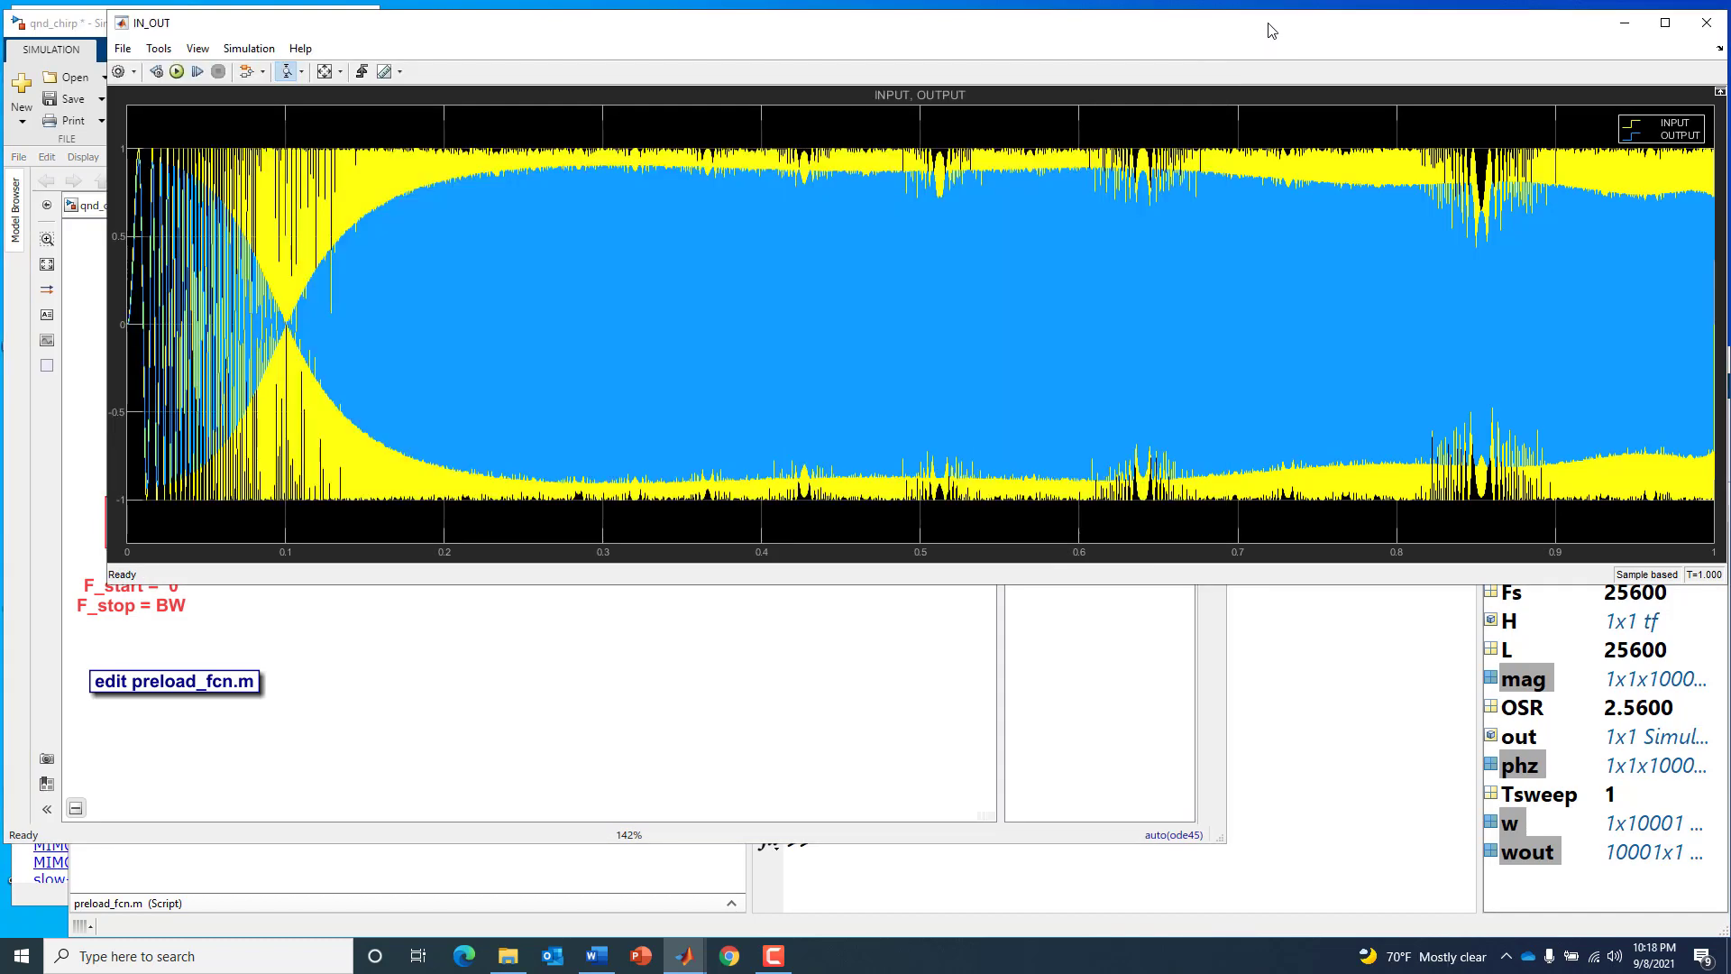
left_click(700, 668)
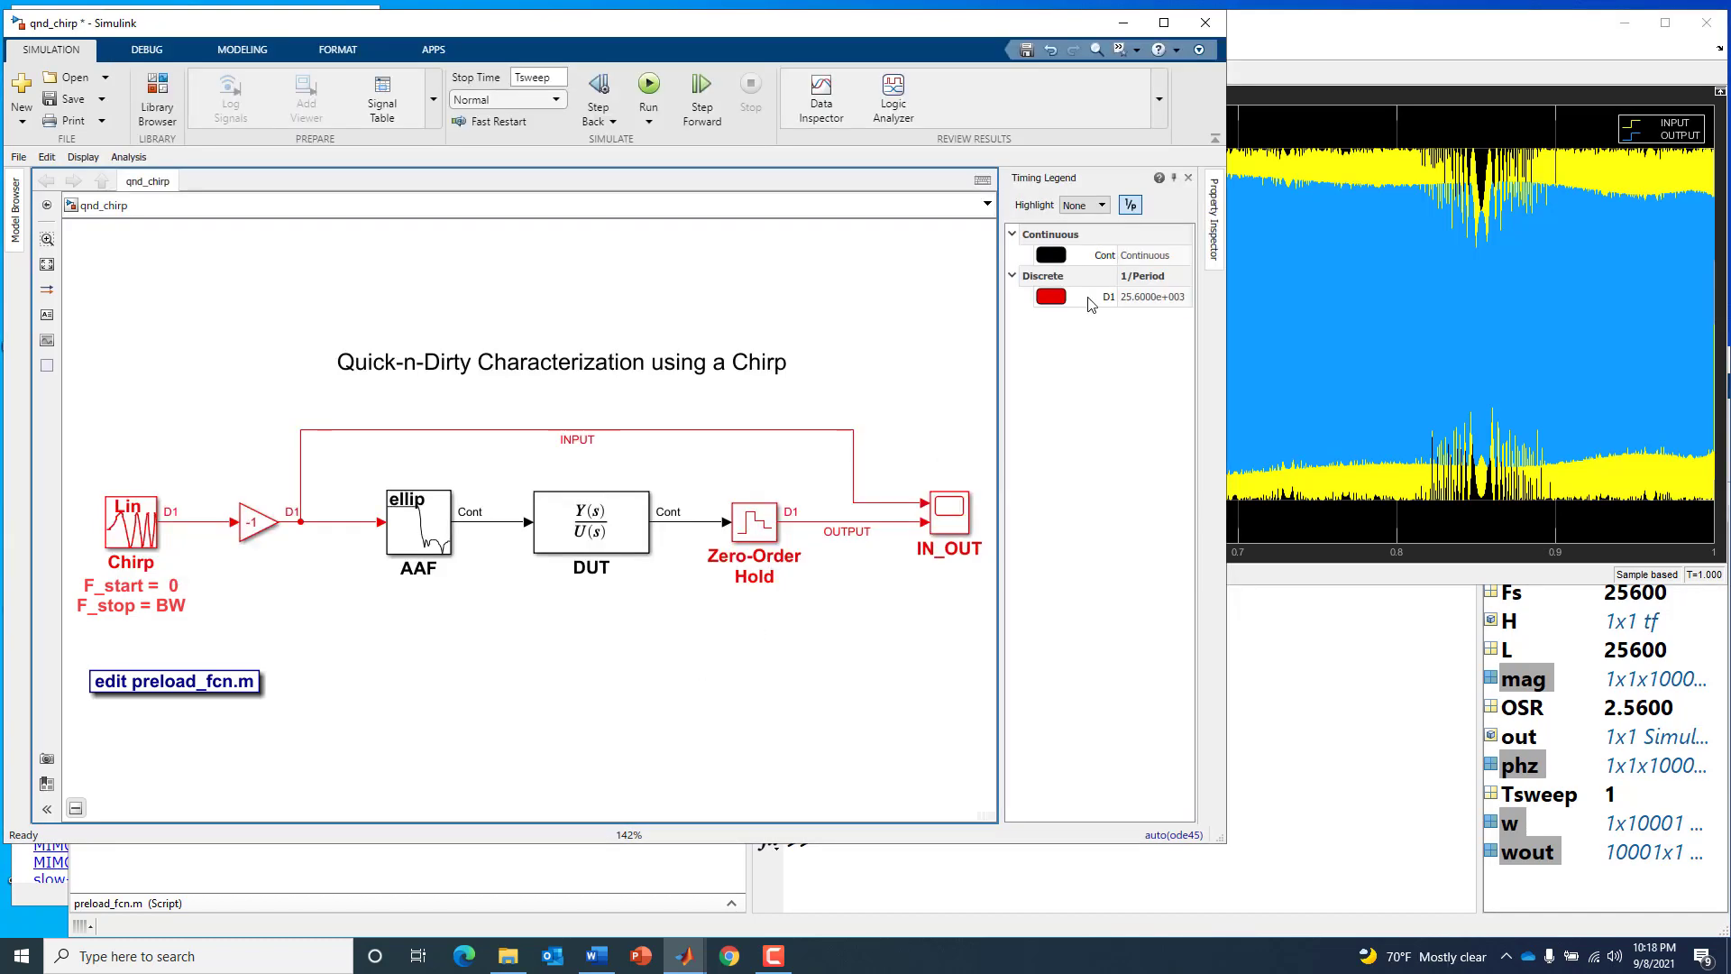
left_click(1271, 52)
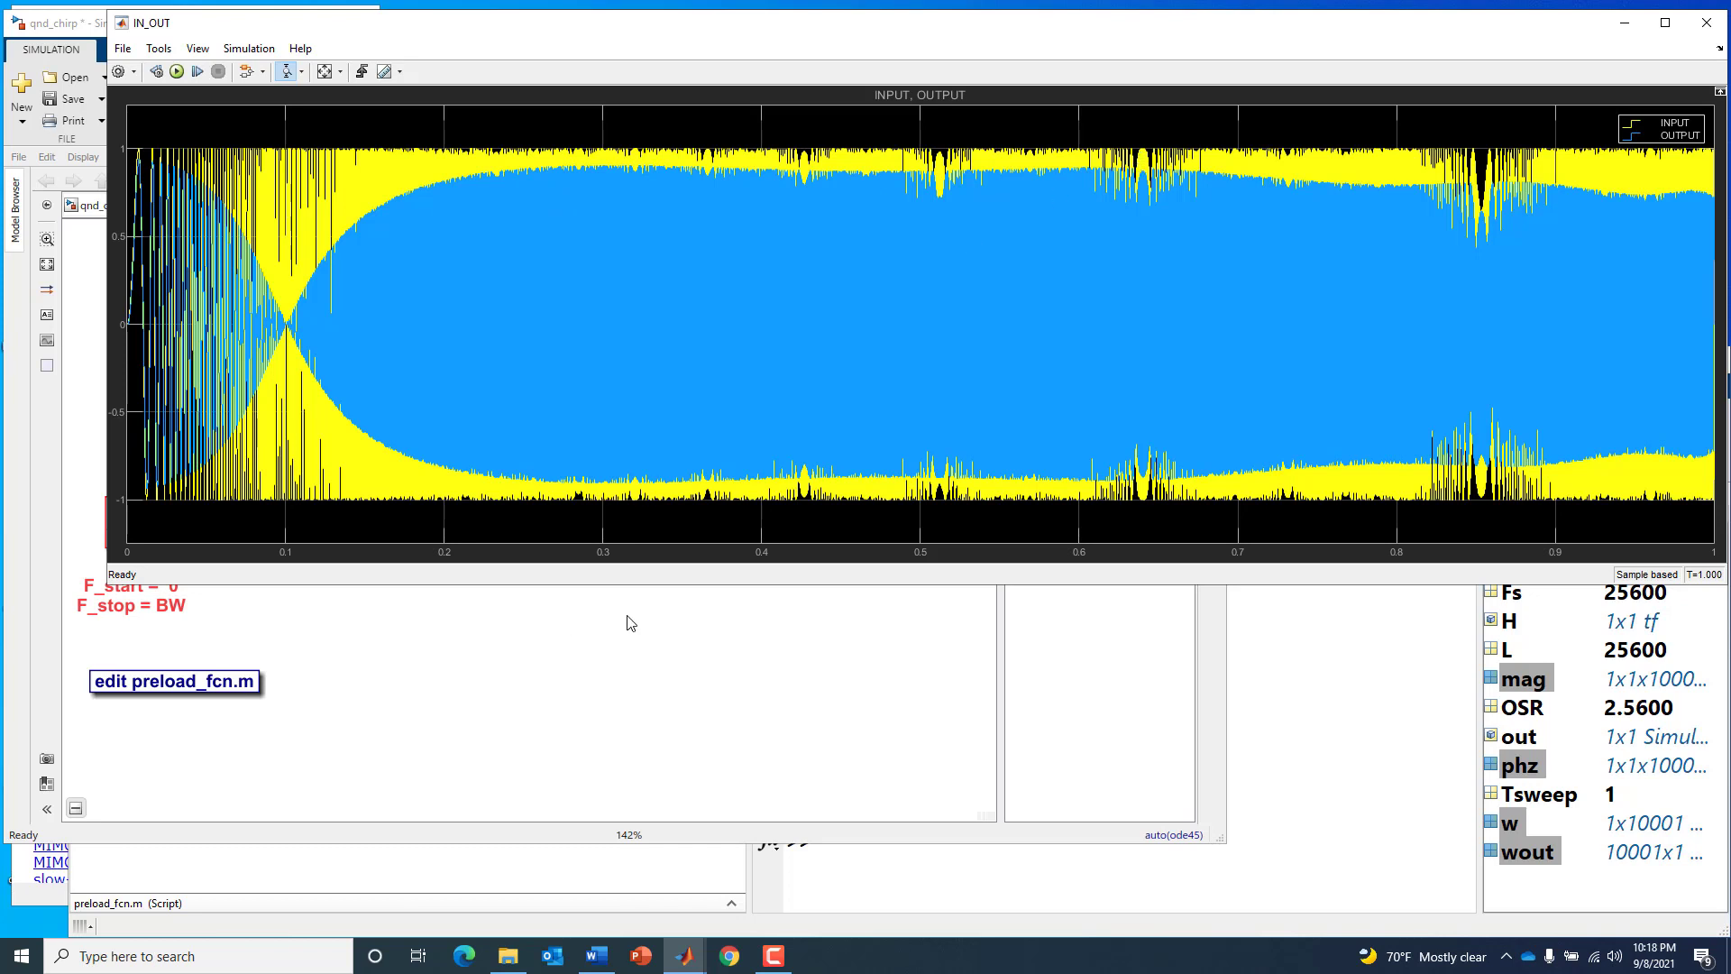
Step: Point out the Zero-Order Hold block in qnd_chirp, then return to the scope's zoom modes
left_click(560, 656)
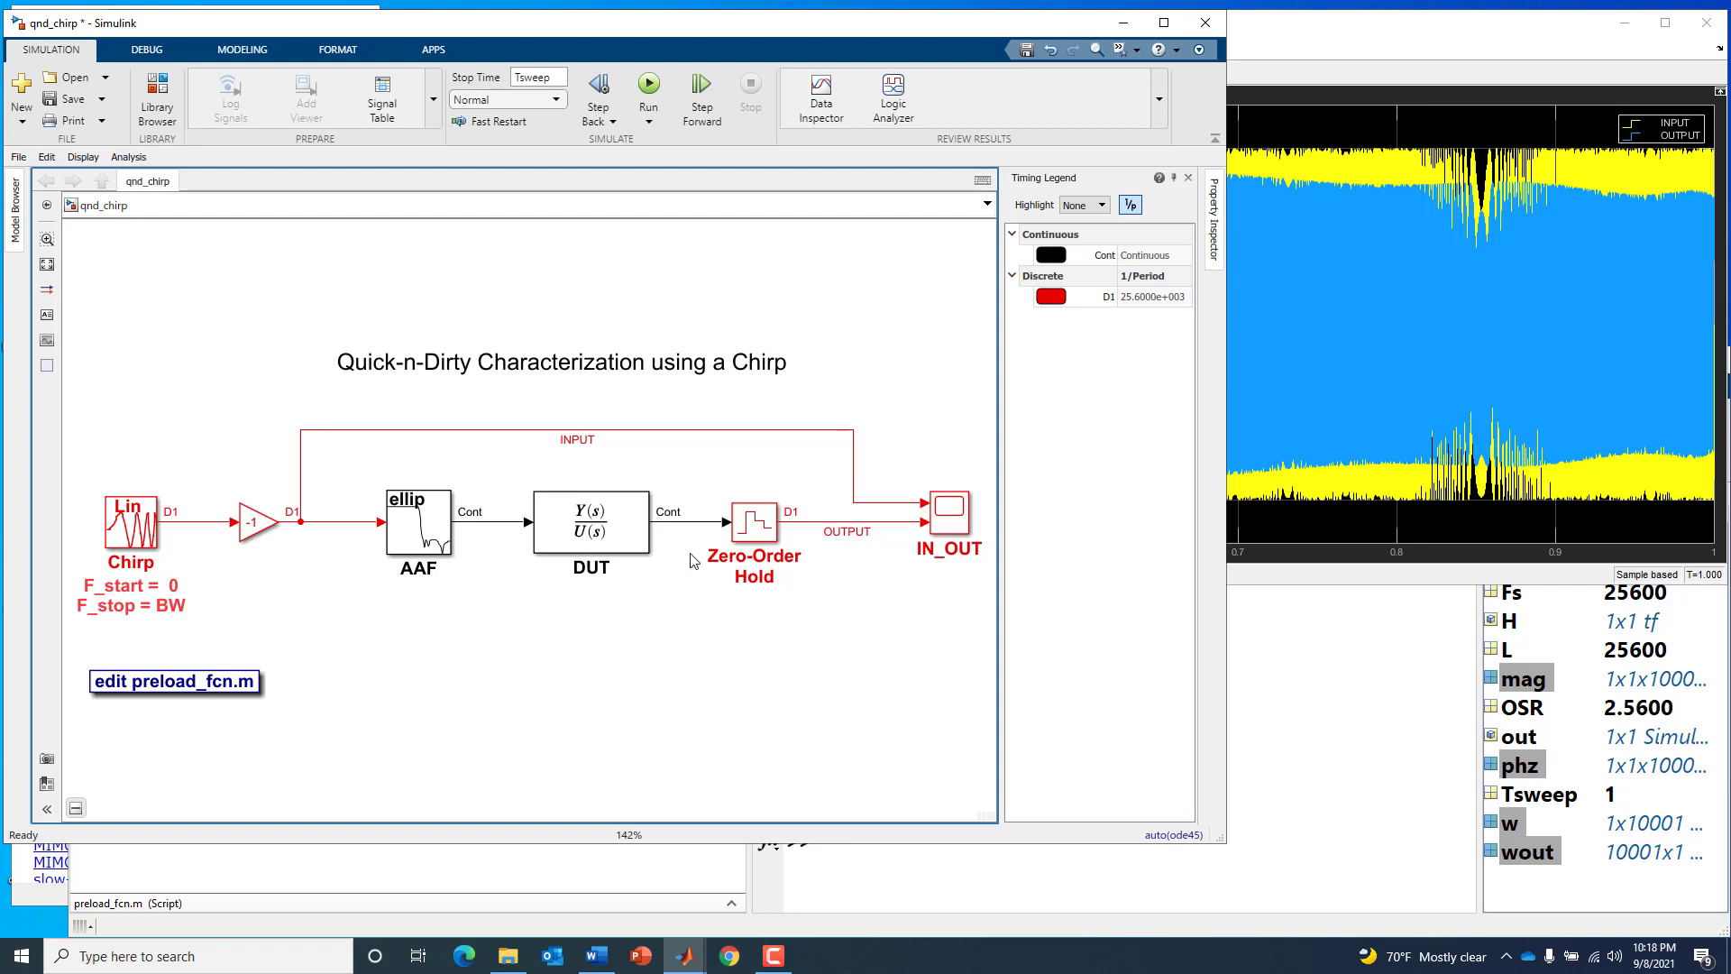
left_click(754, 530)
left_click(716, 544)
left_click(1283, 34)
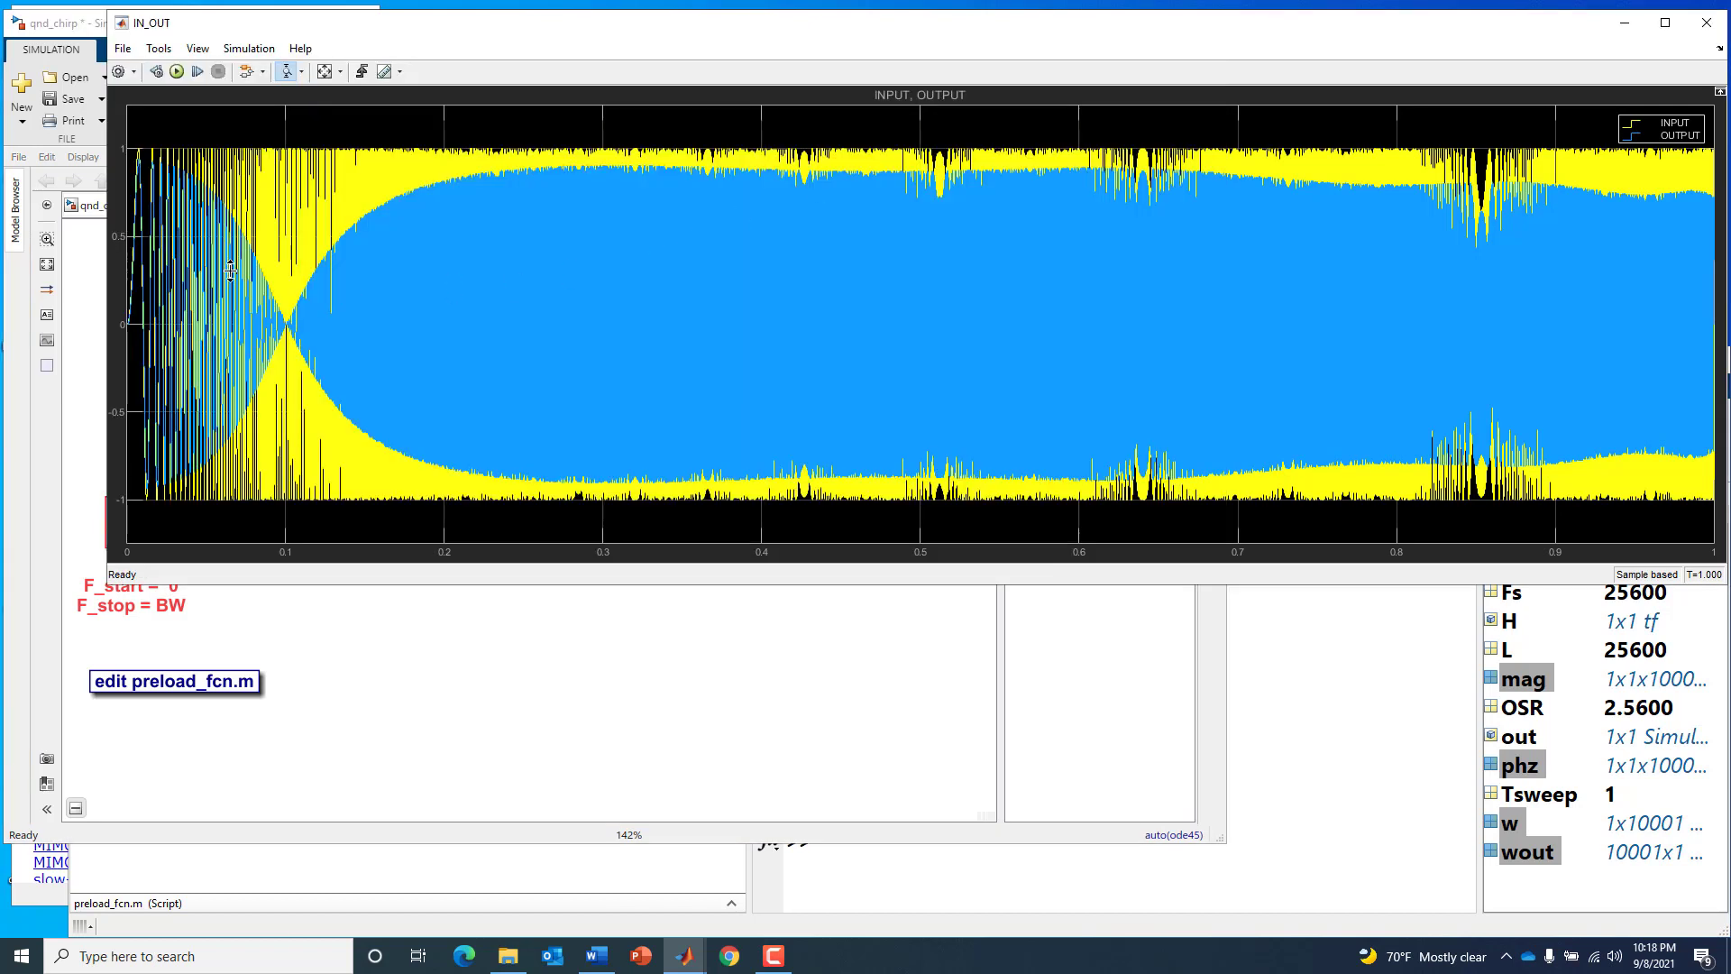
left_click(301, 72)
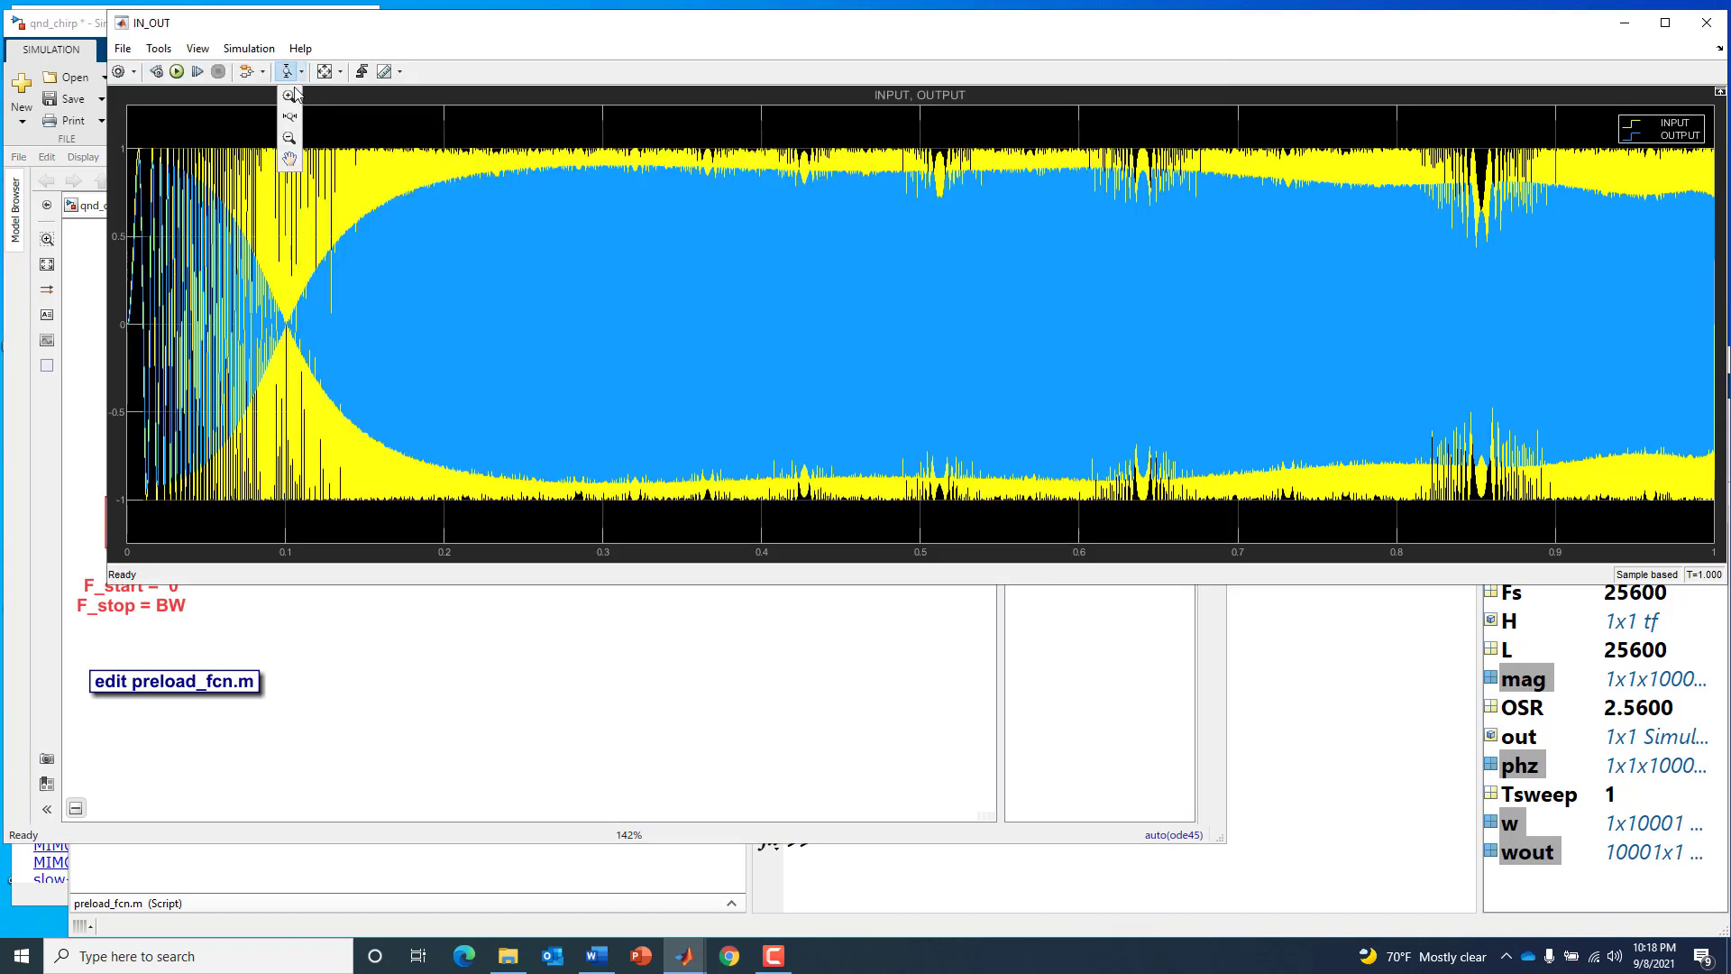
left_click(290, 117)
left_click_drag(161, 196, 185, 197)
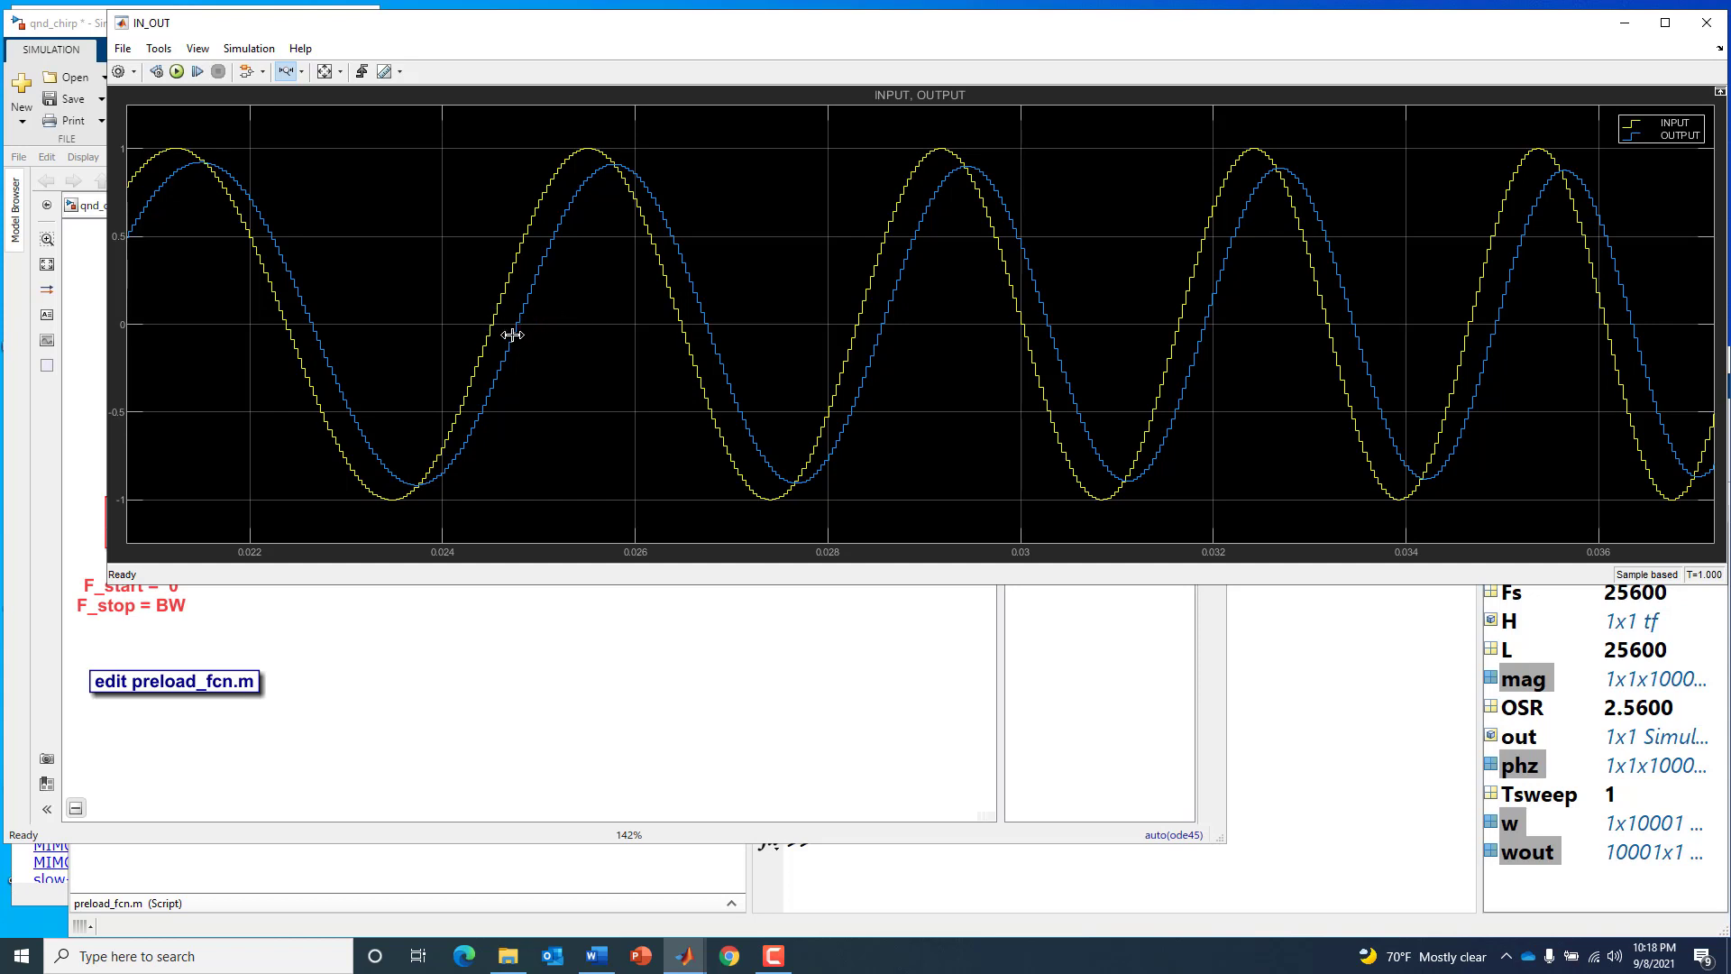
left_click(325, 71)
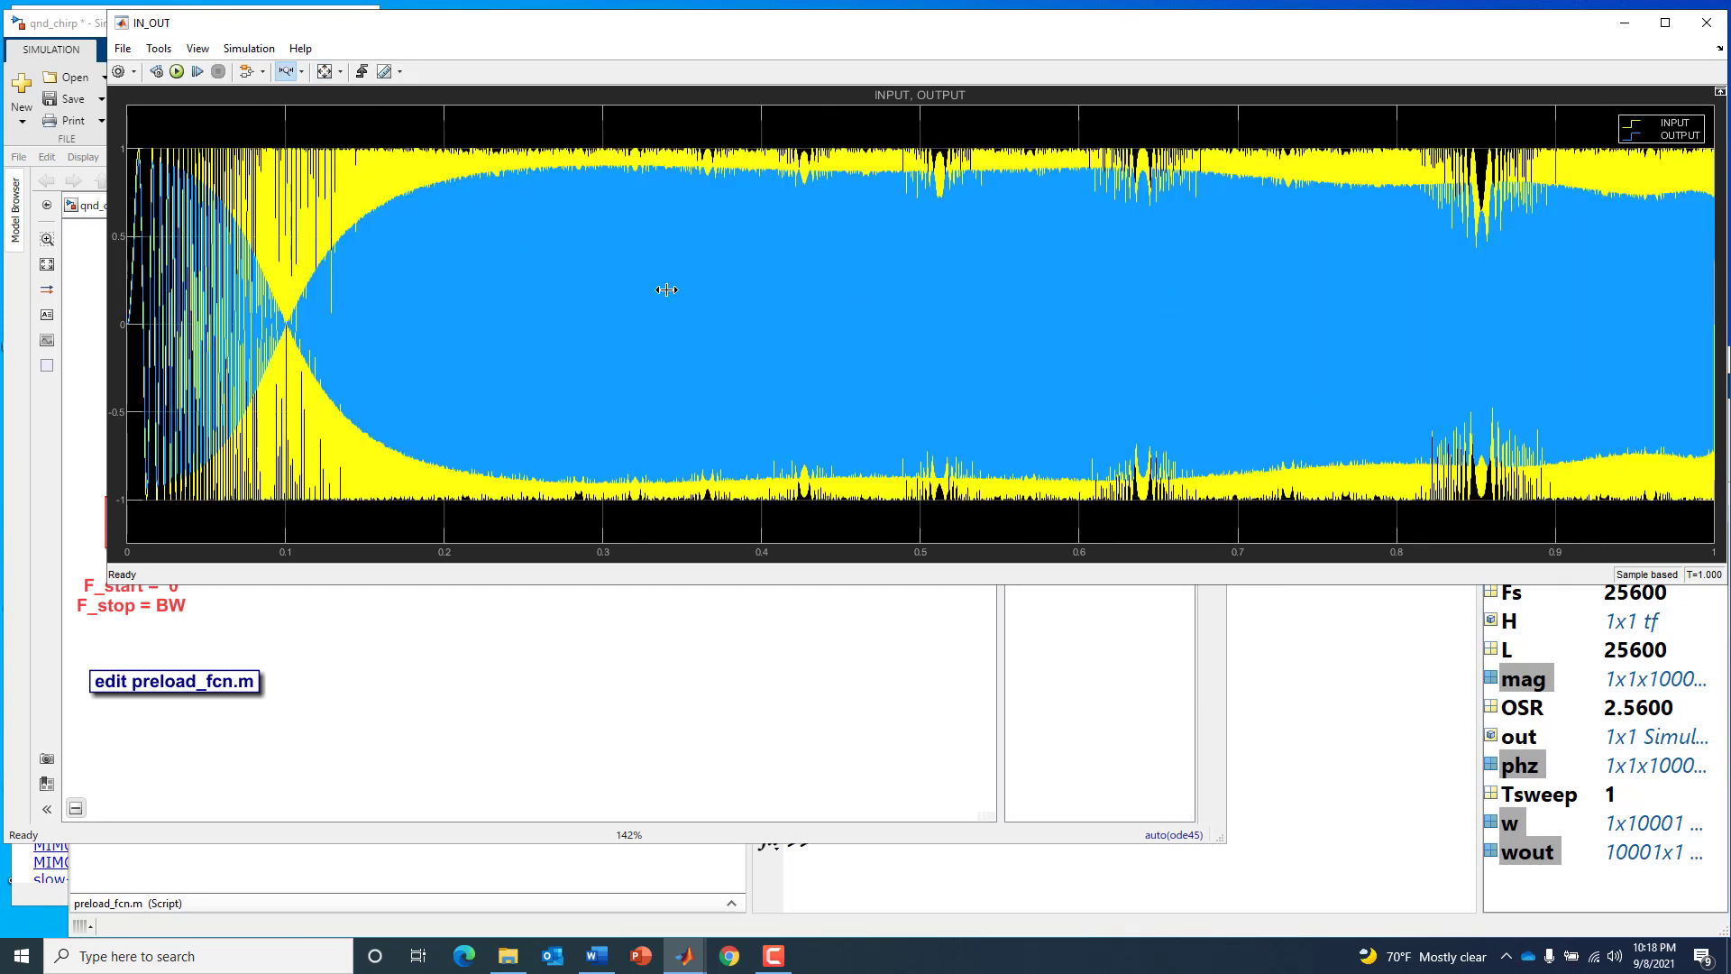
left_click_drag(176, 298, 212, 298)
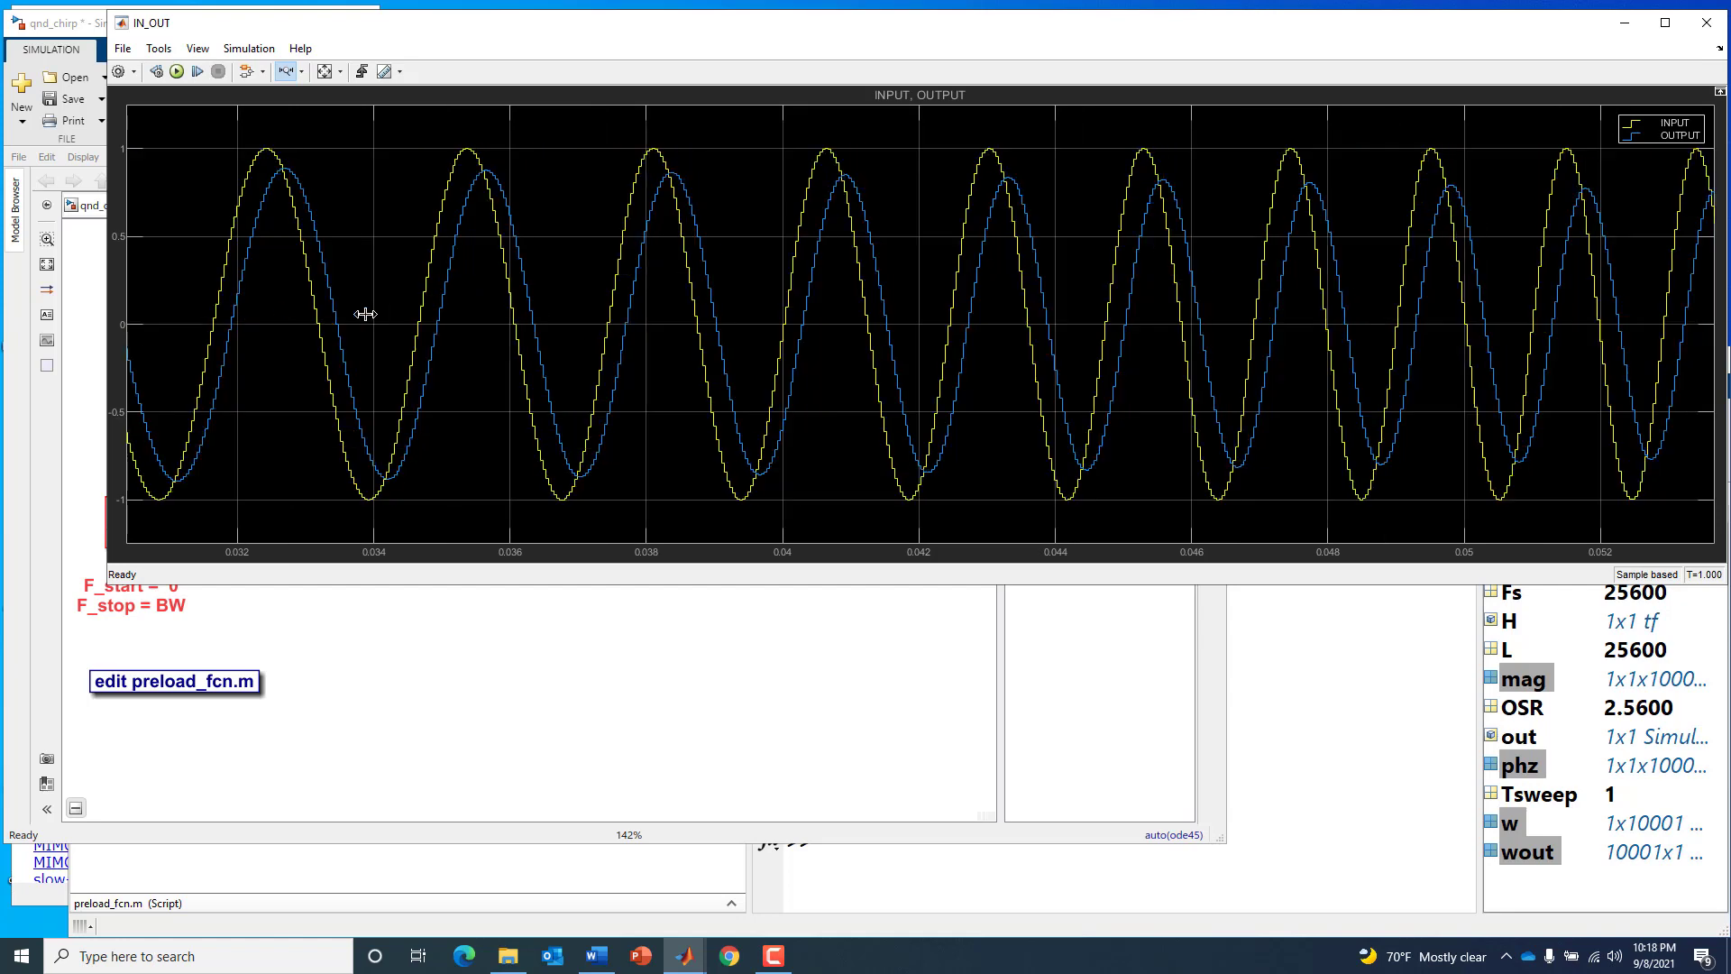
left_click(326, 72)
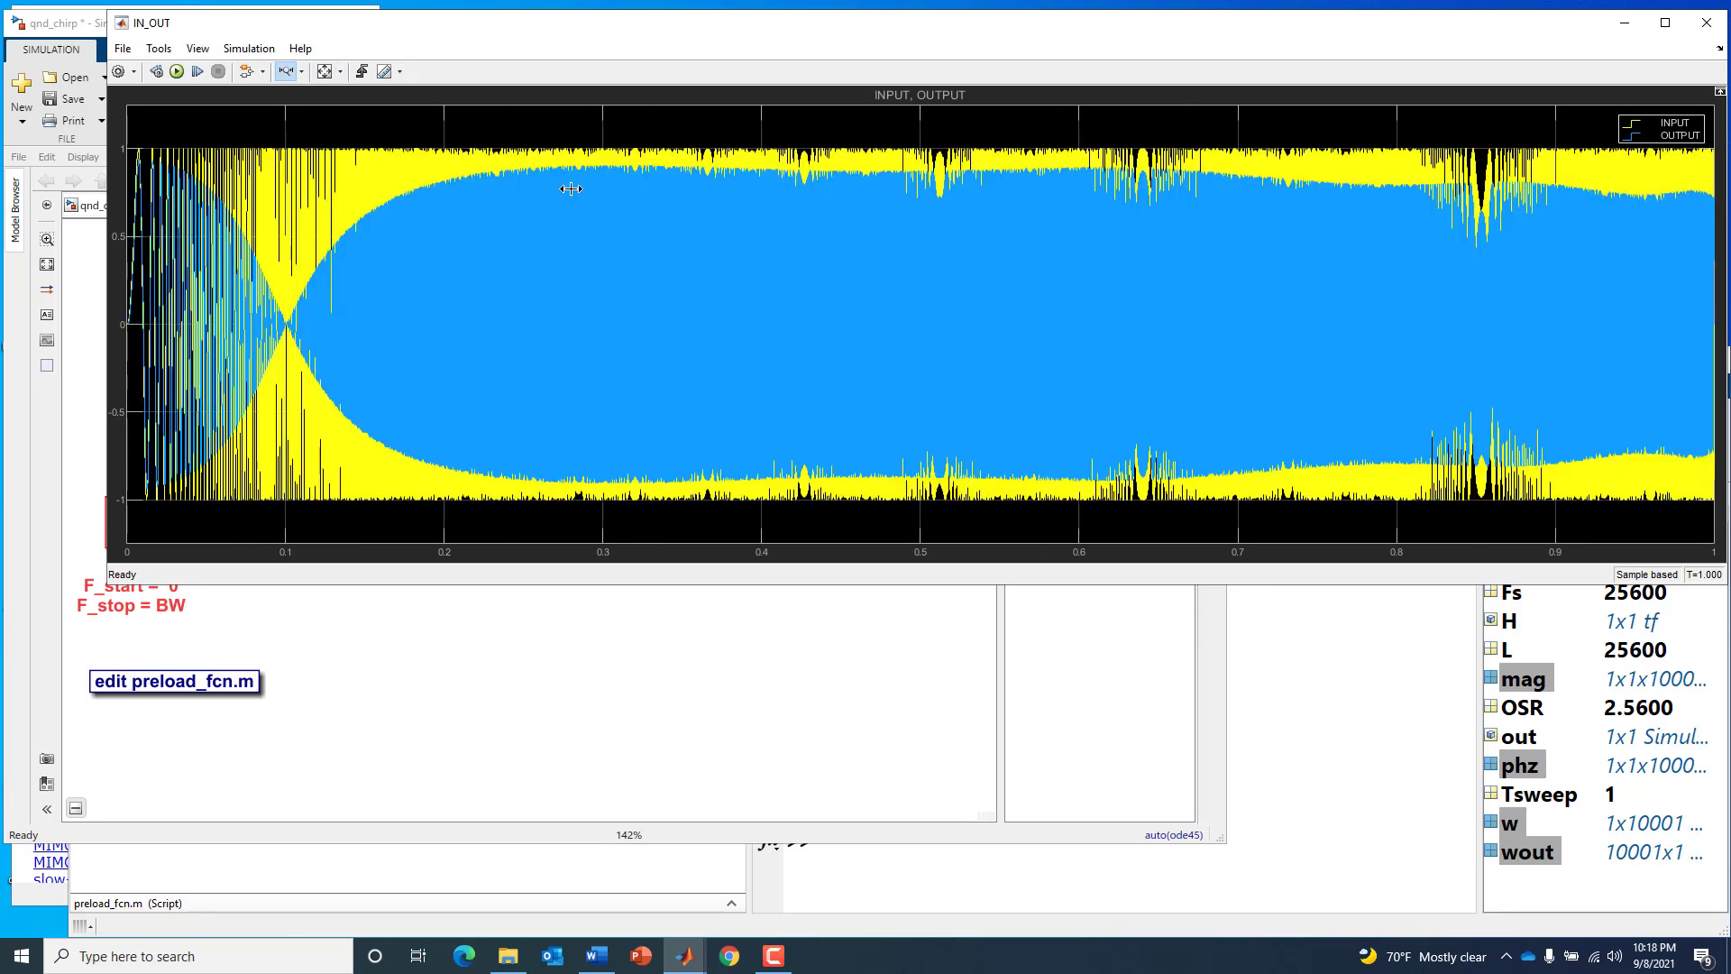
left_click_drag(1239, 303, 1256, 302)
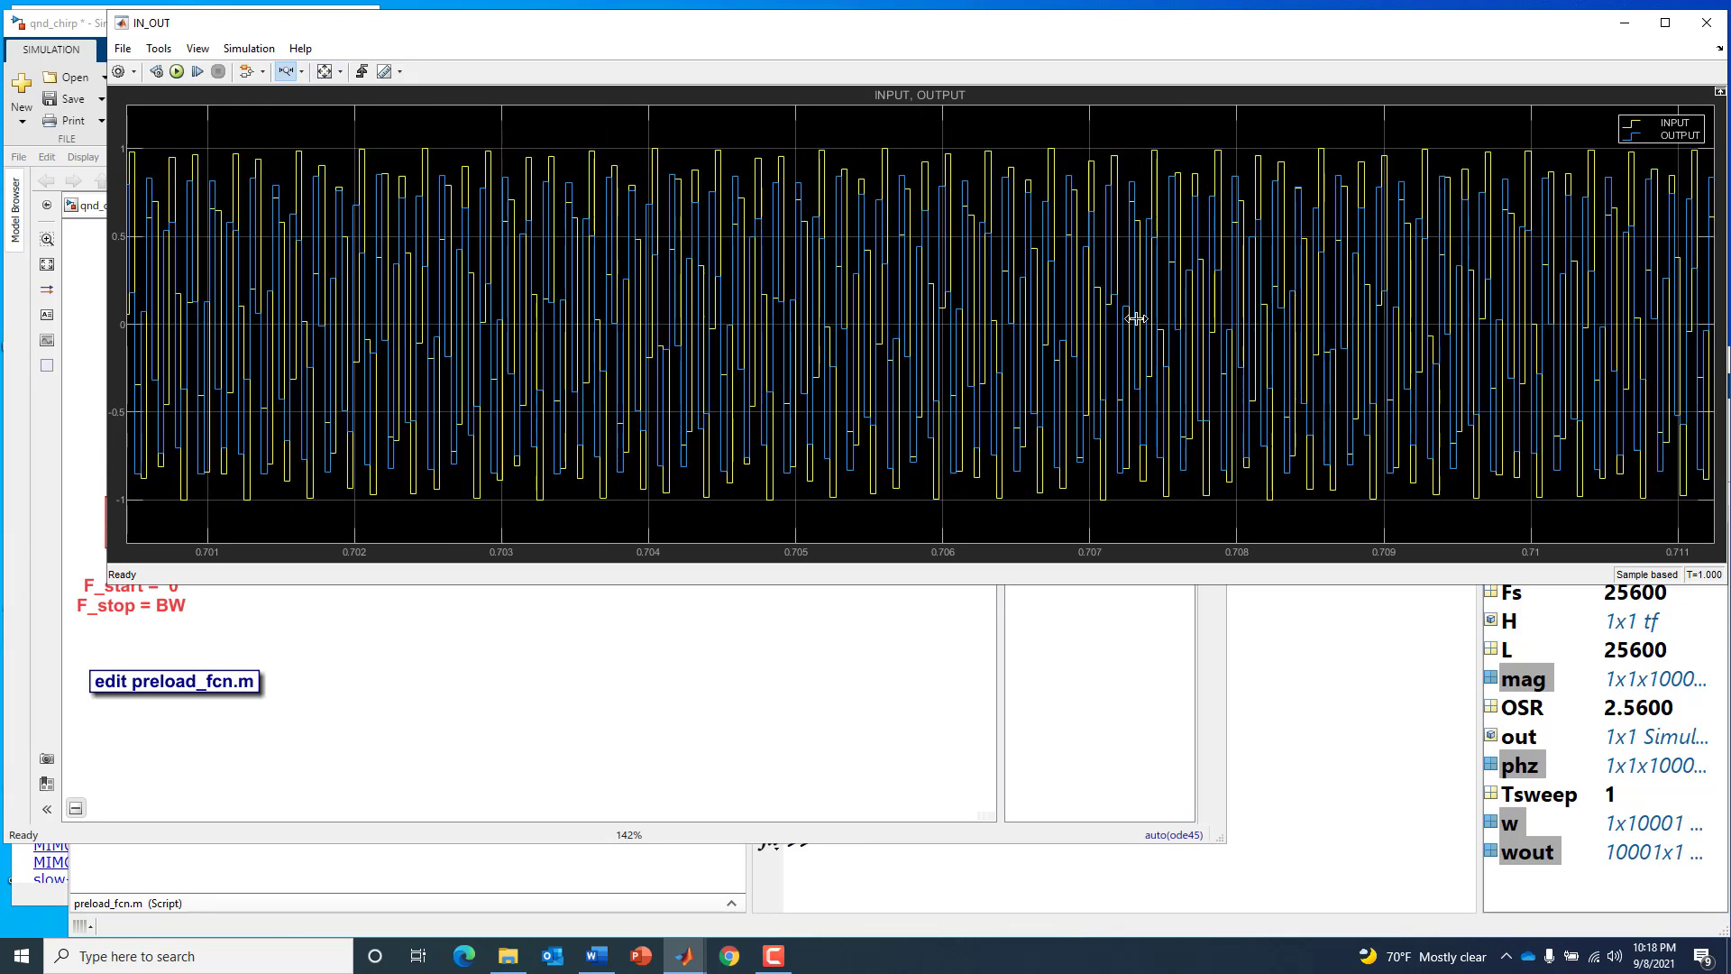
left_click_drag(1131, 319, 1186, 316)
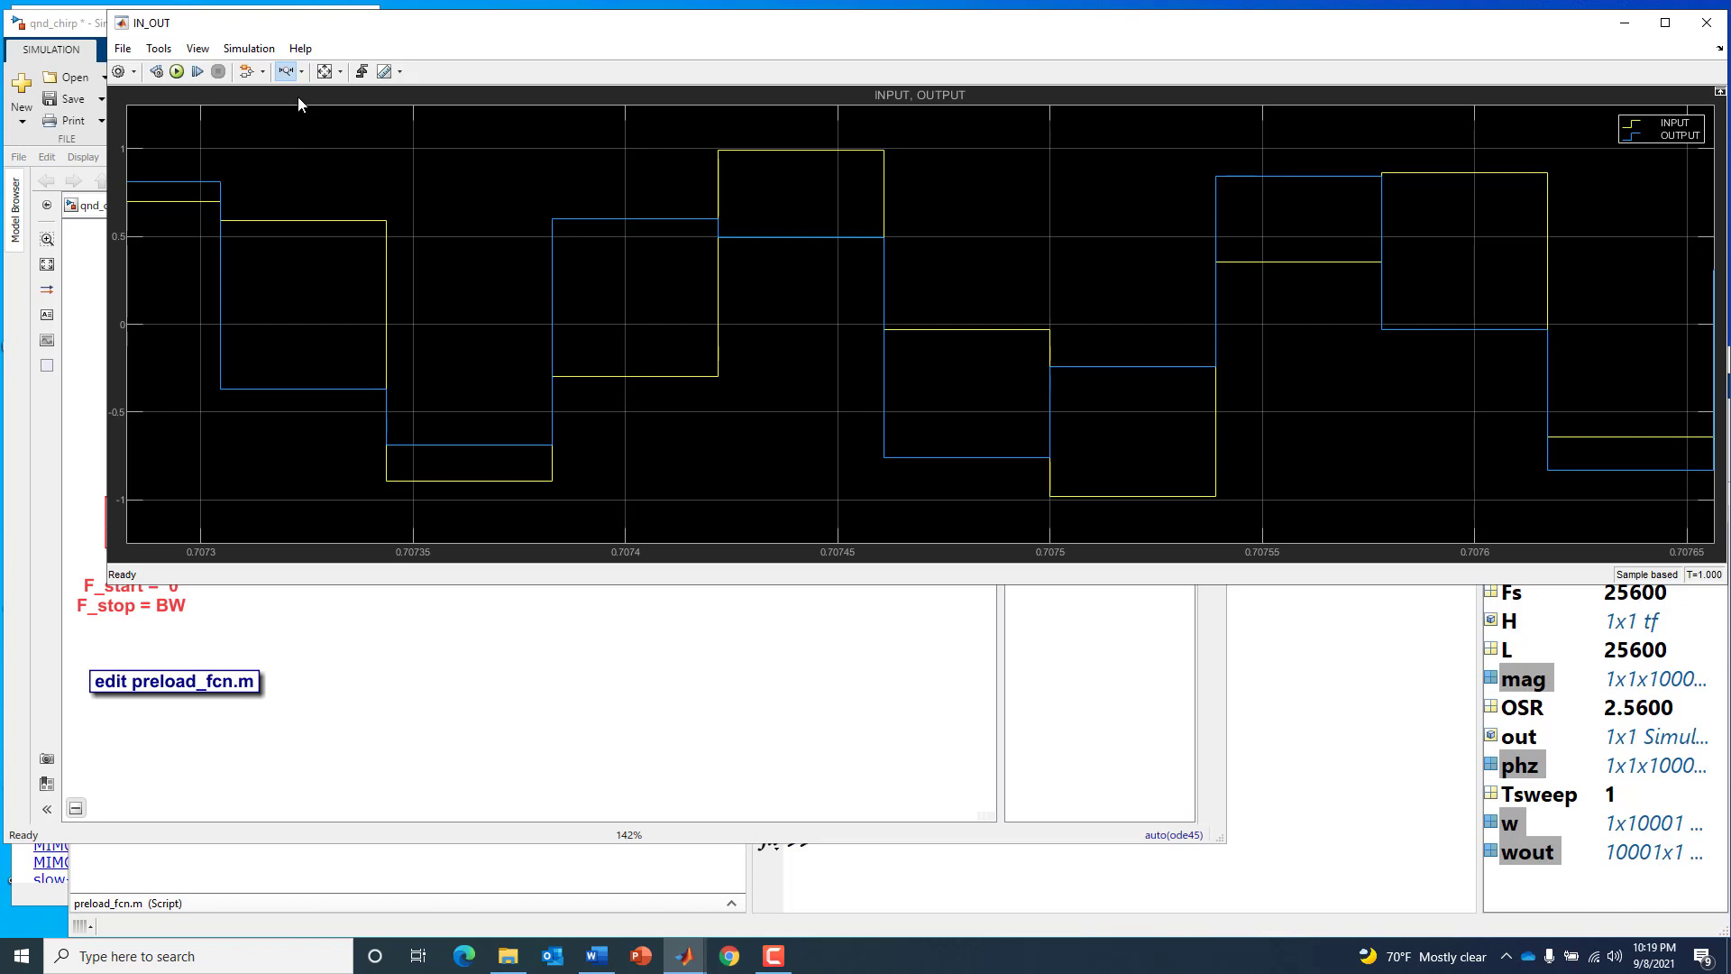
Step: Restore the scope's full 0–1 s view, then highlight the qnd_chirp title annotation
left_click(325, 72)
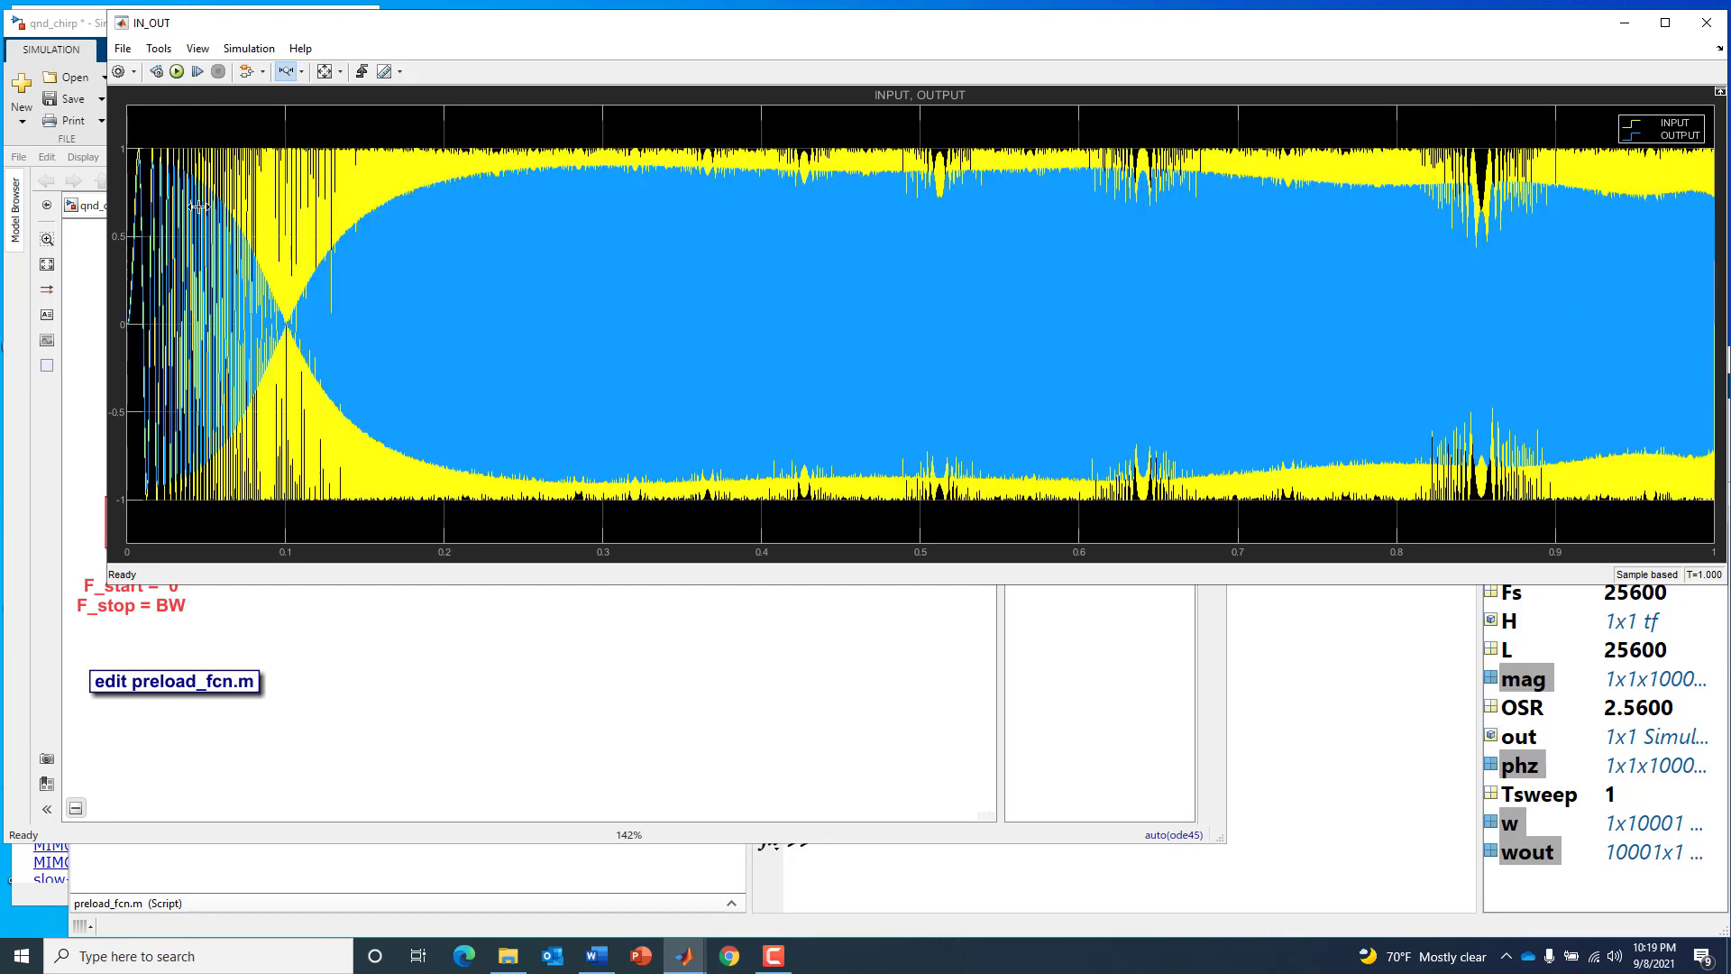
left_click(88, 307)
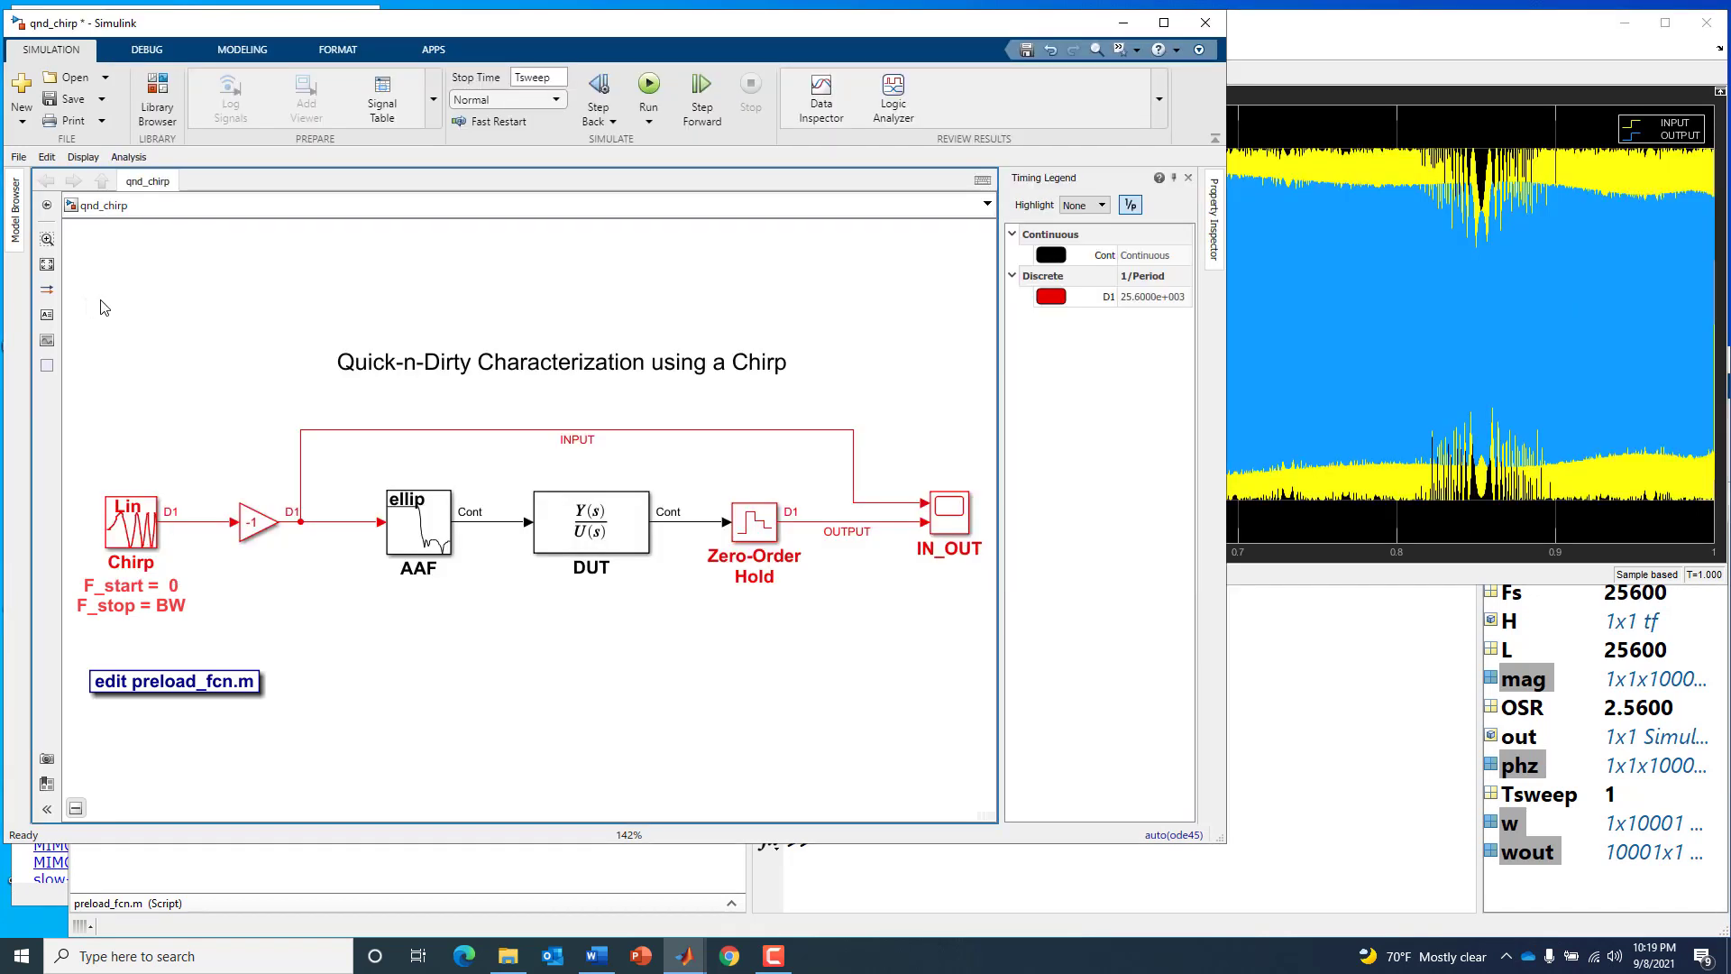
left_click(417, 373)
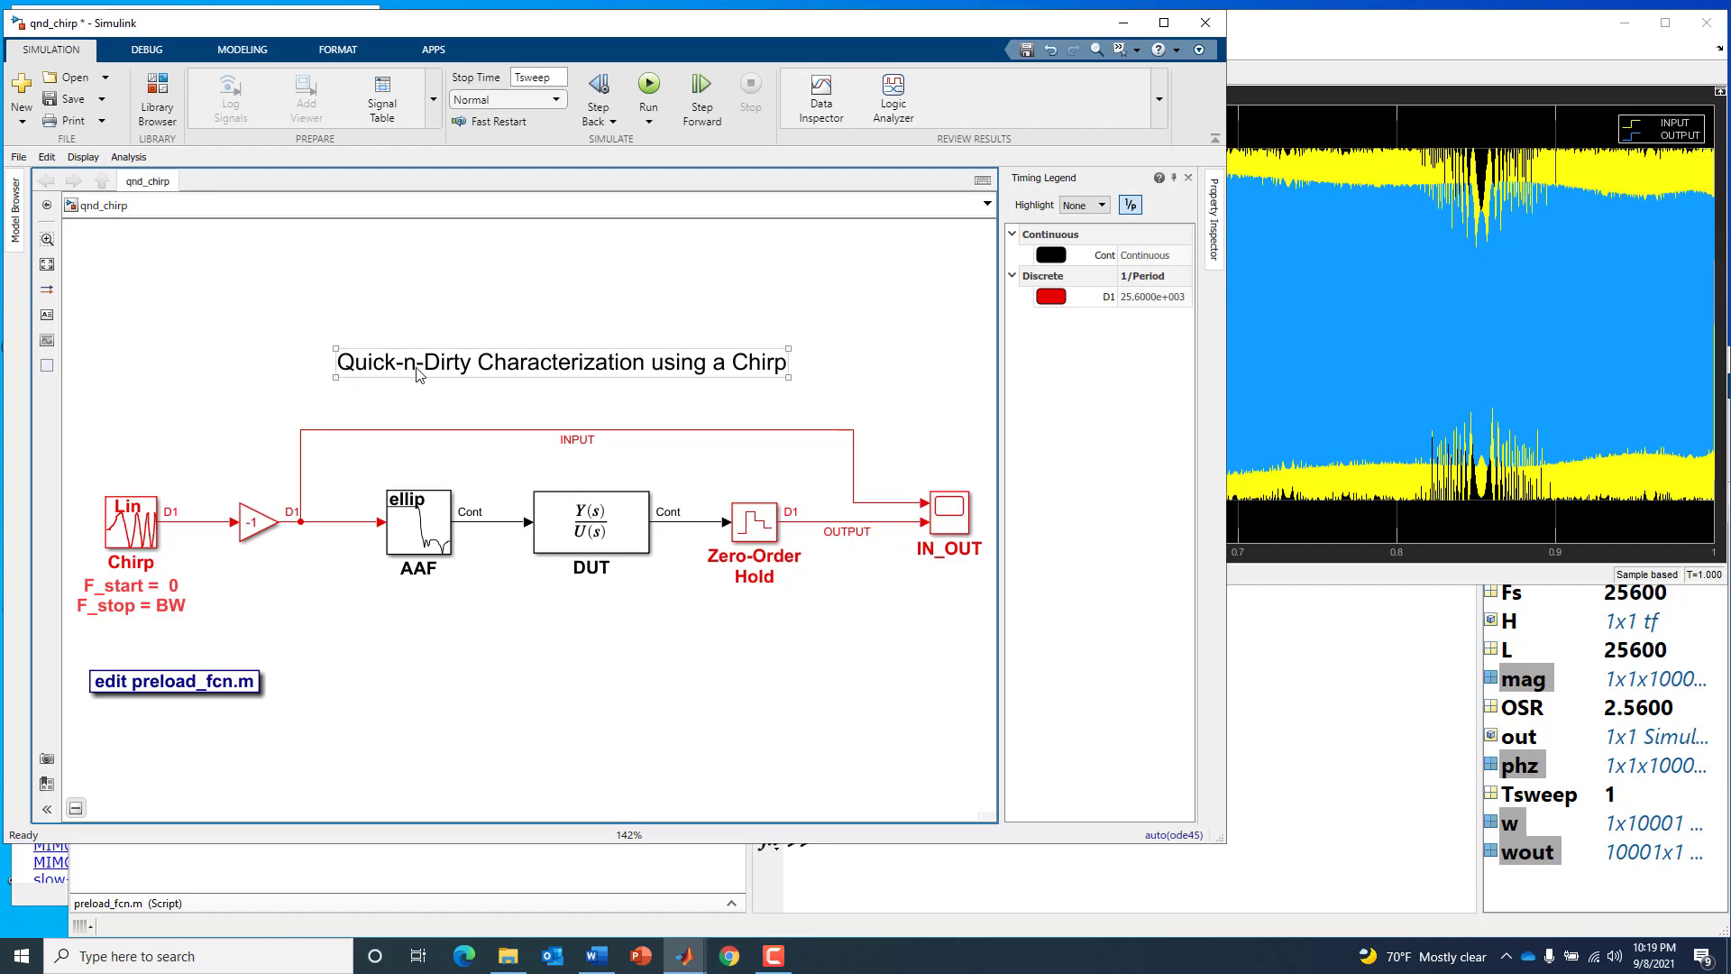
left_click(417, 402)
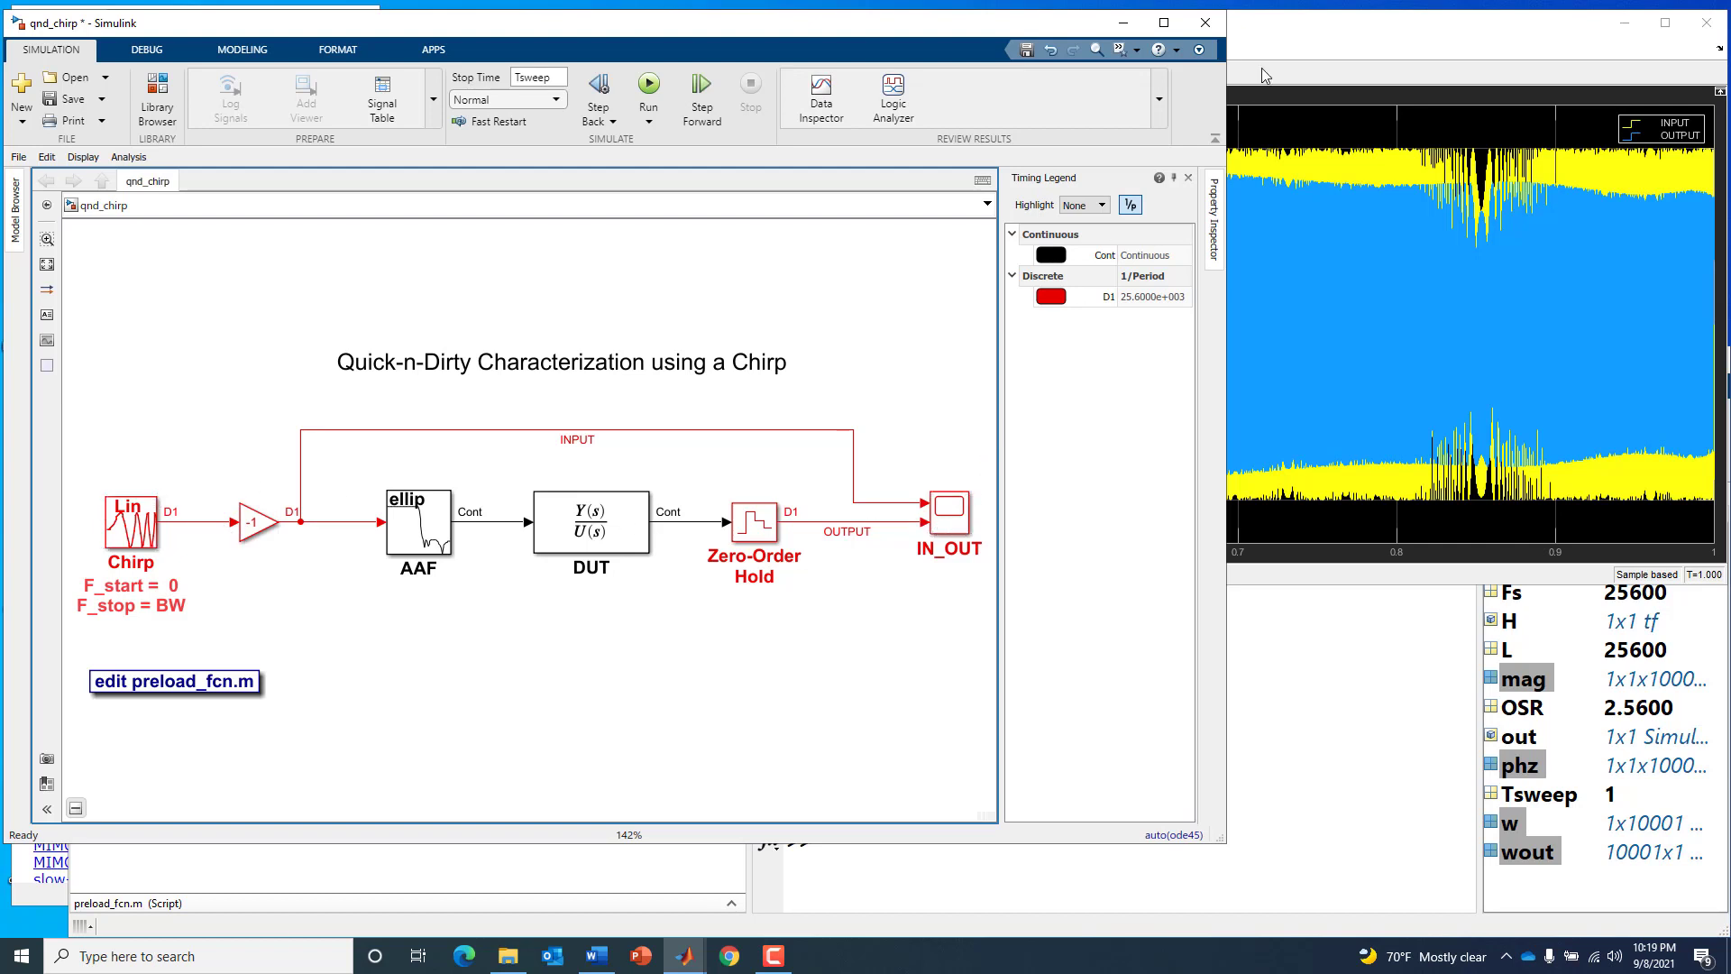
double_click(938, 528)
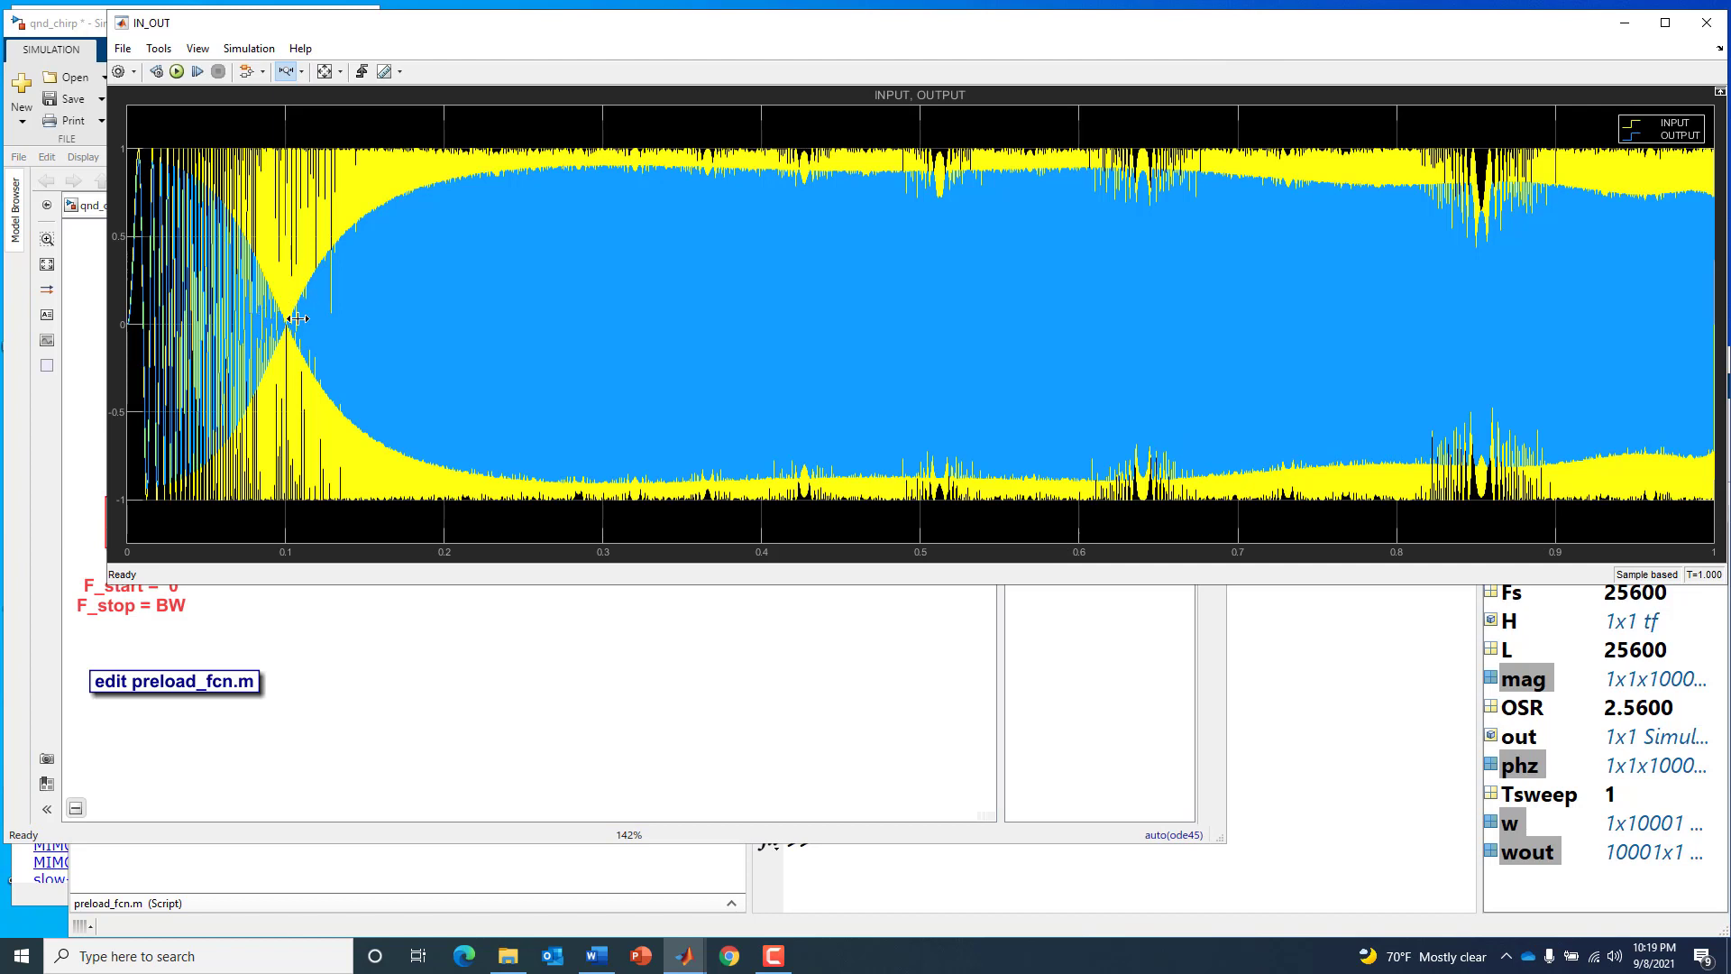
left_click(400, 687)
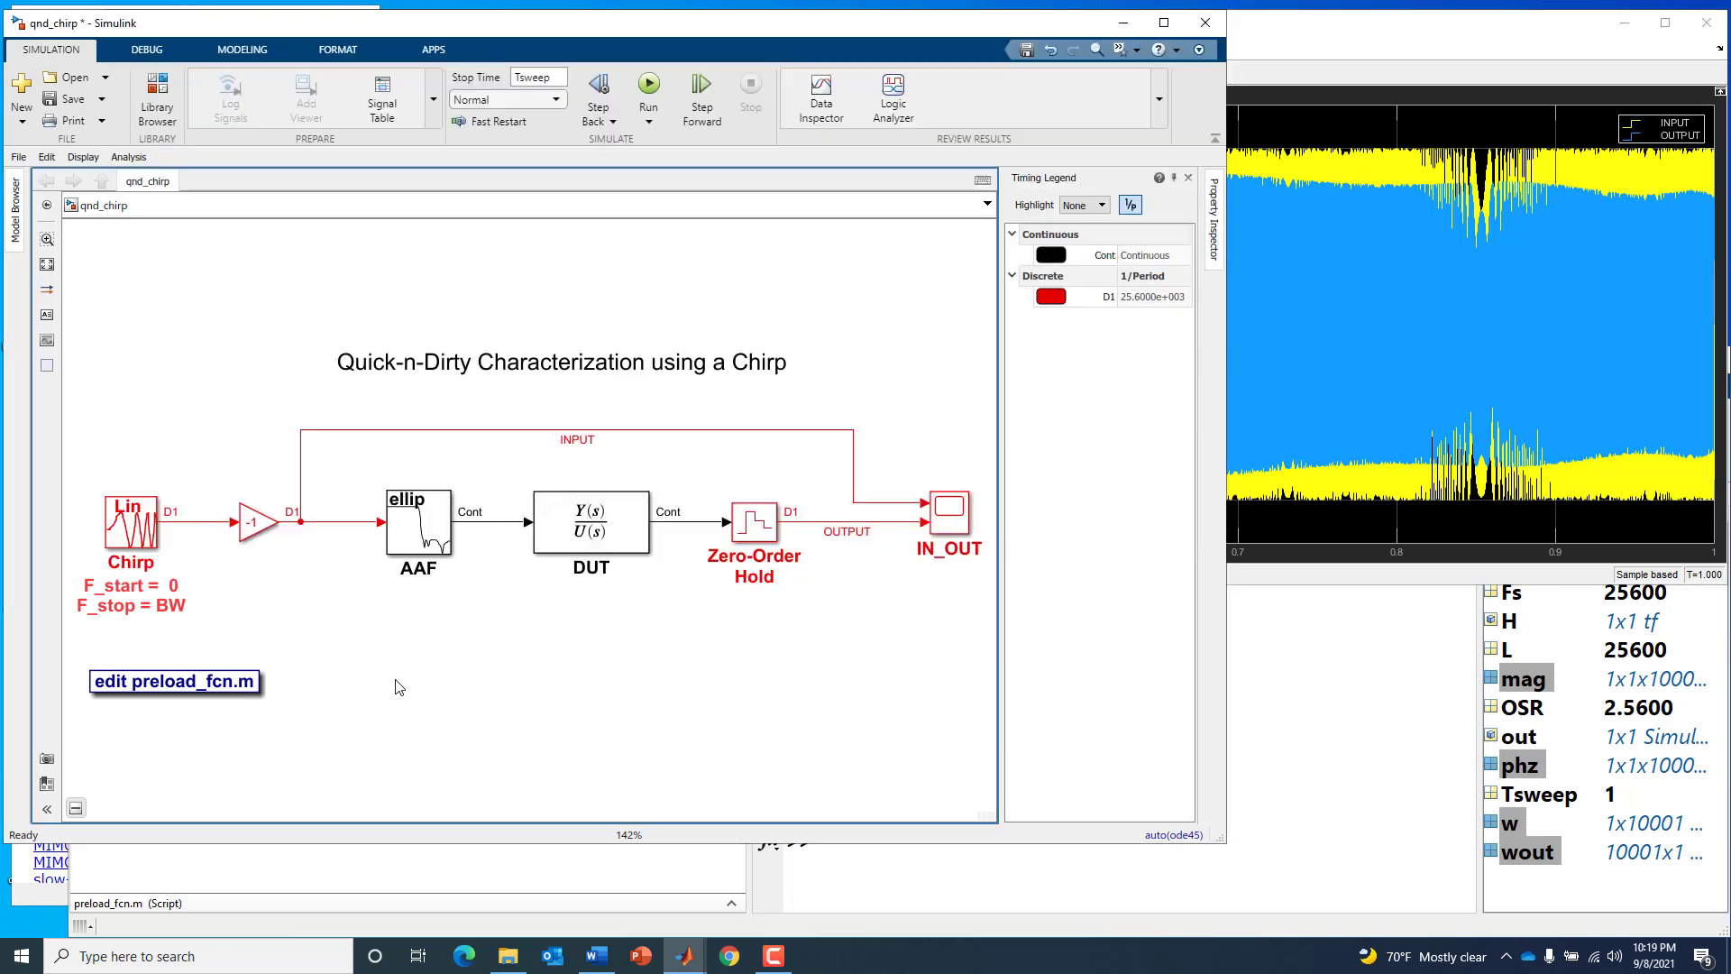